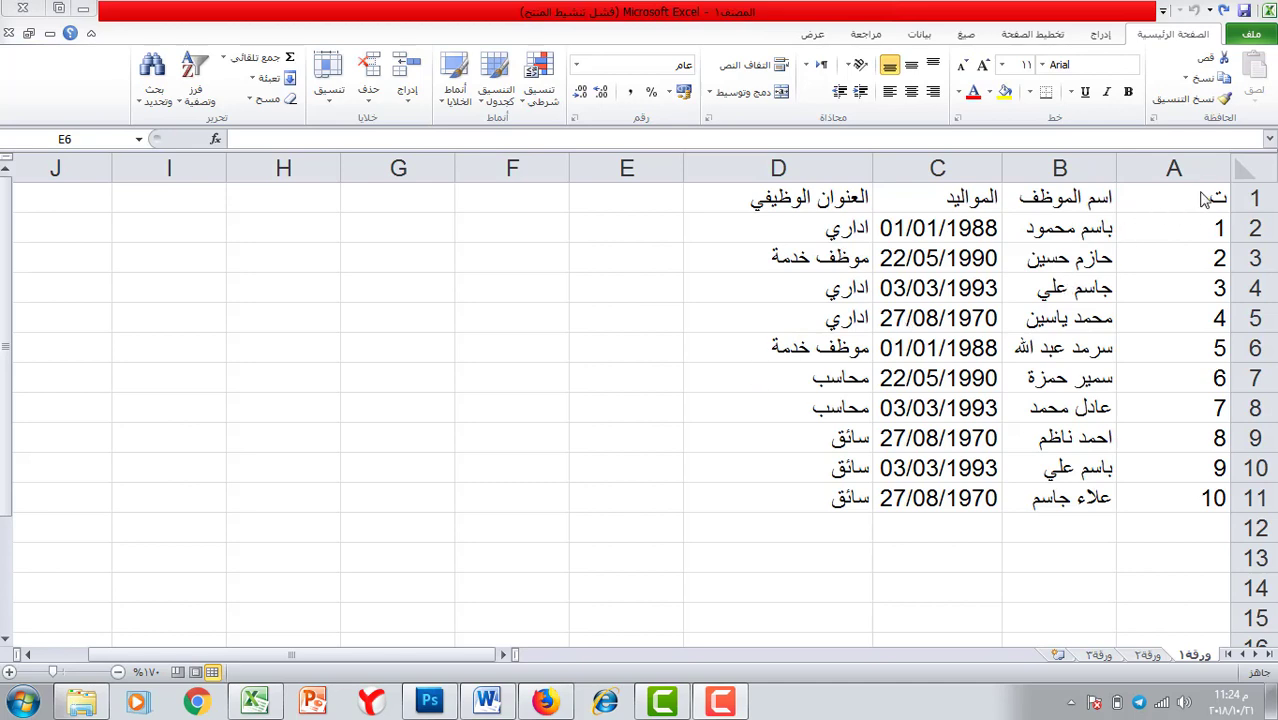
left_click_drag(1200, 197, 801, 496)
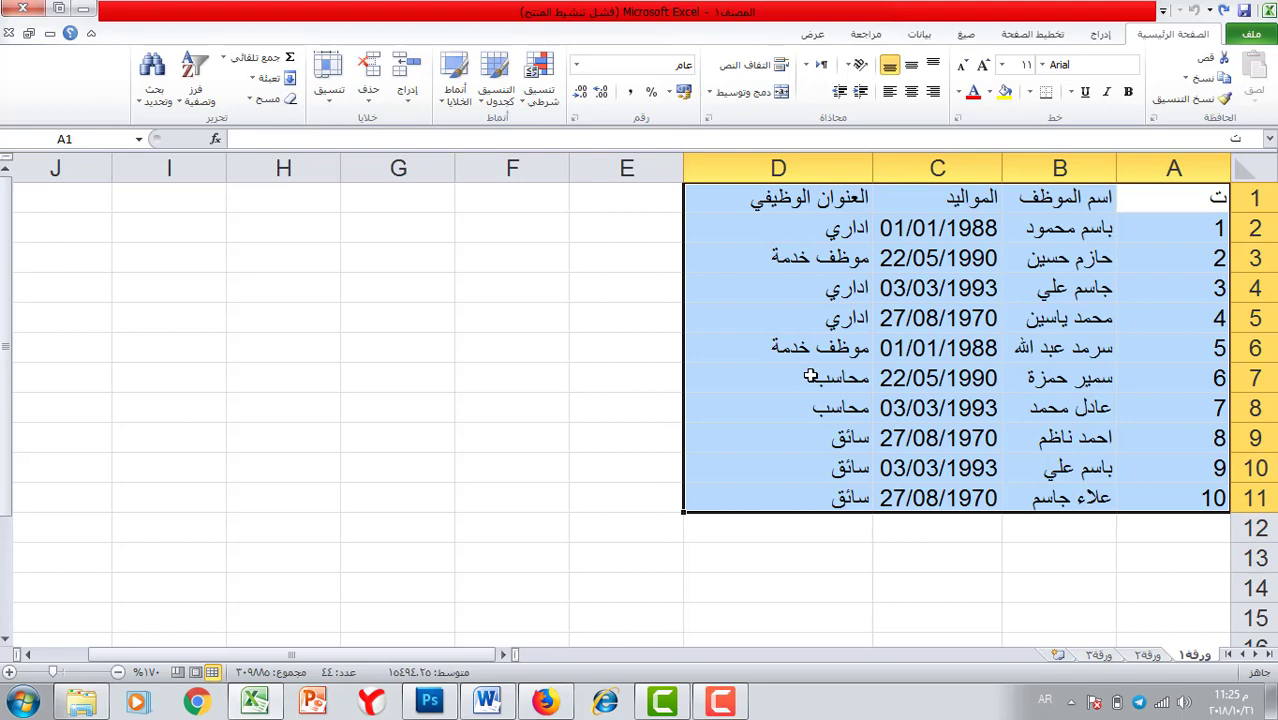
left_click(626, 258)
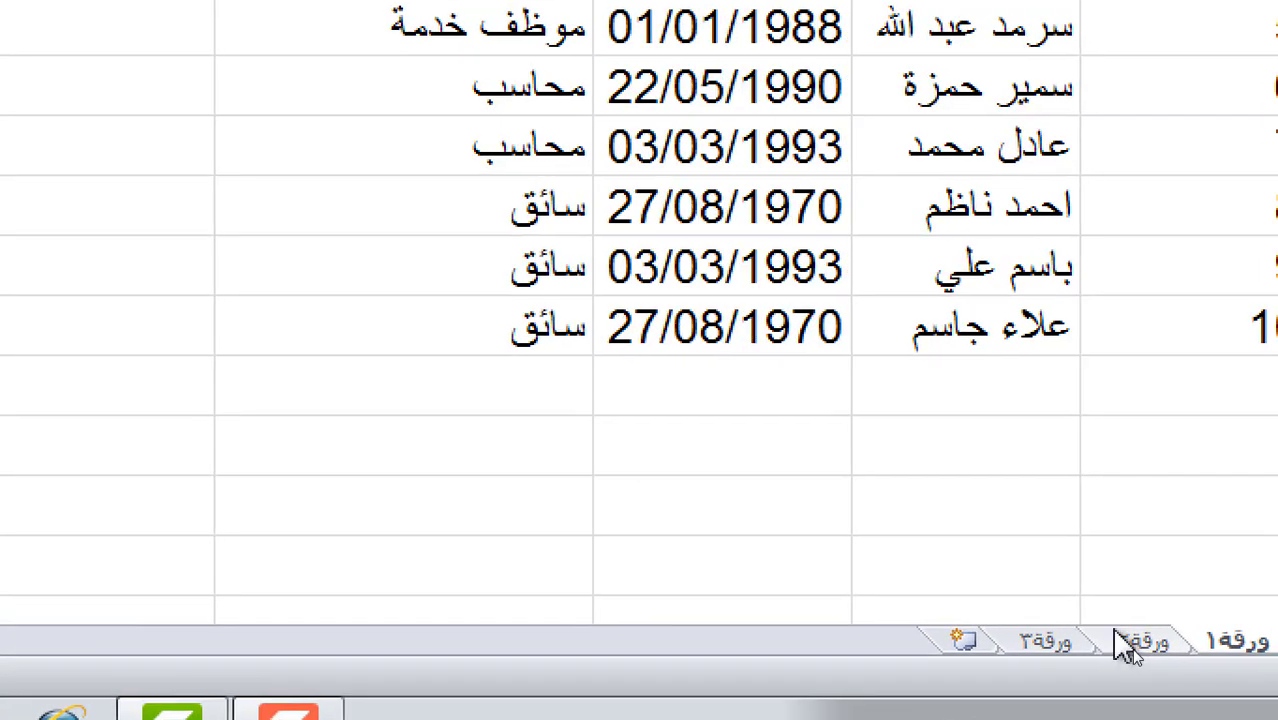
- Rename the second worksheet, ورقة٢, as الاداريين
right_click(1125, 643)
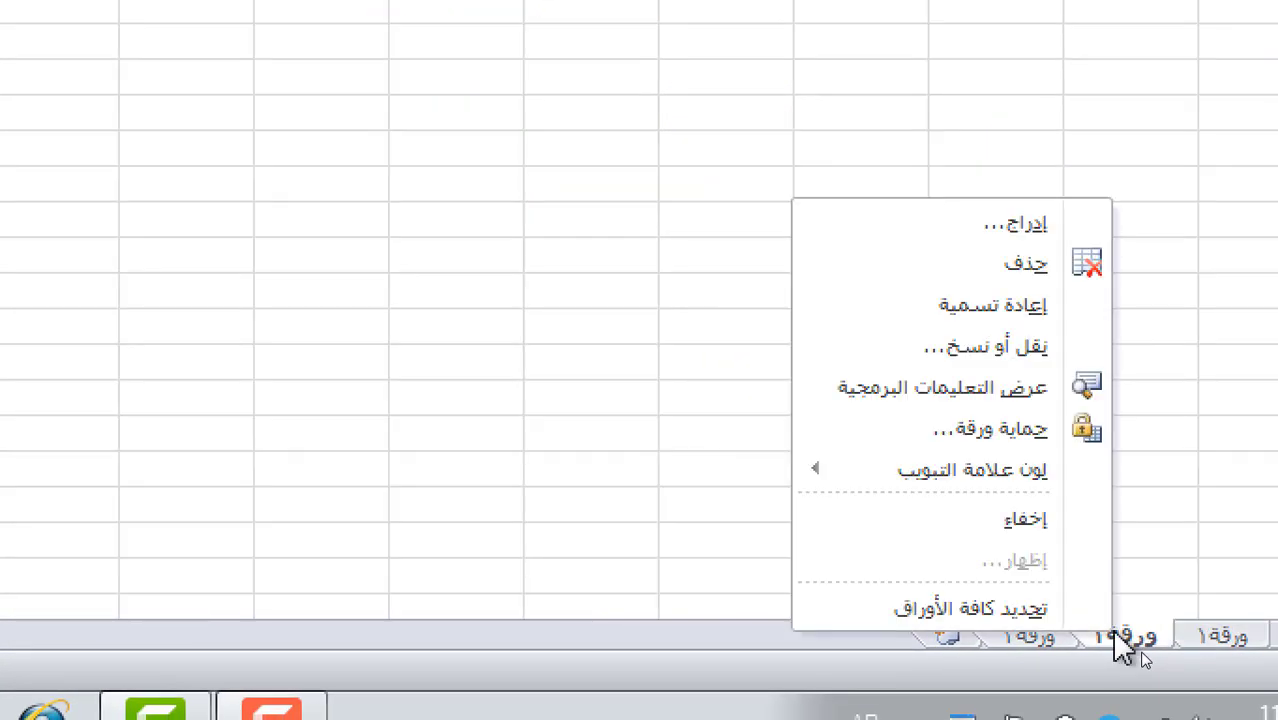
key("Up")
key("Up")
key("Up")
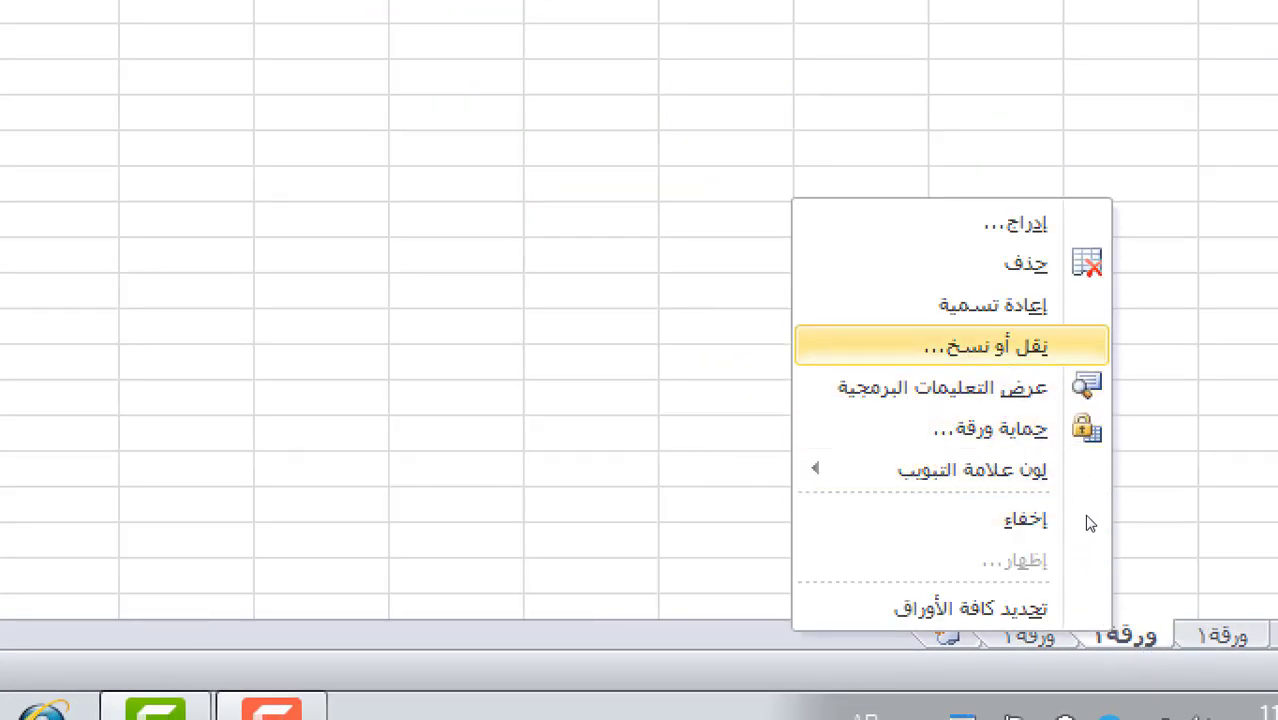
key("Return")
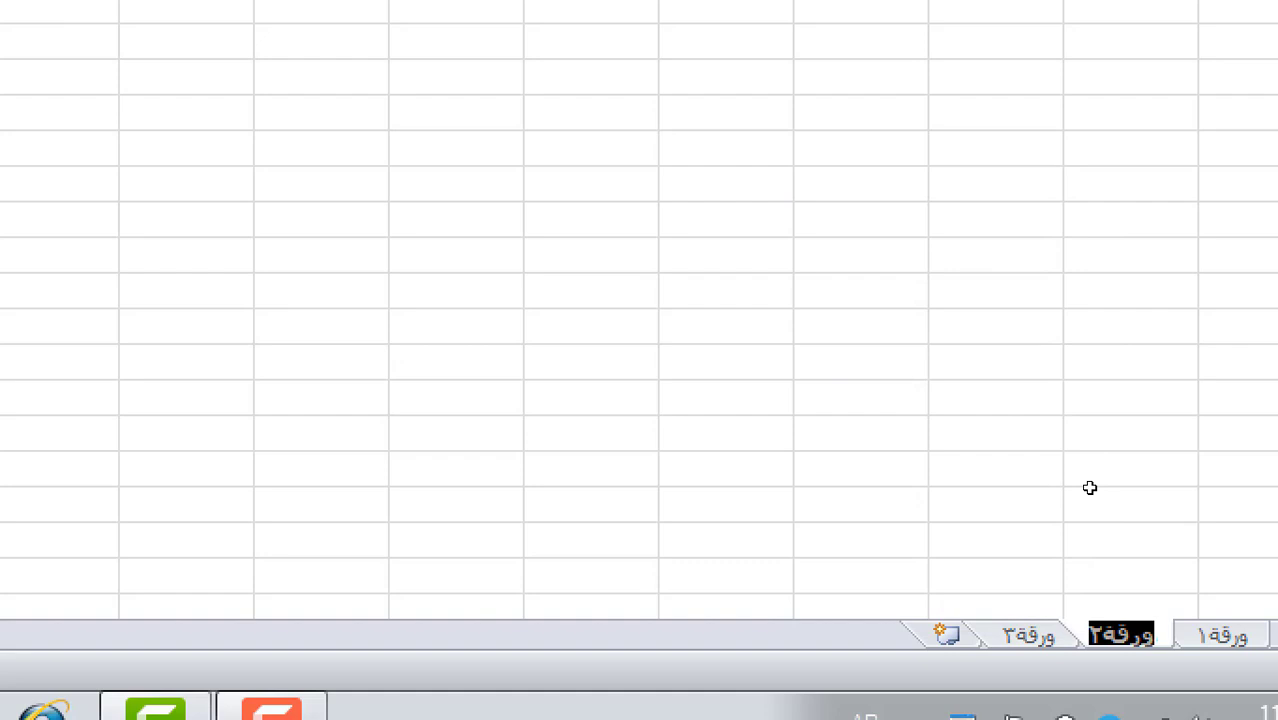
type("الاداريين")
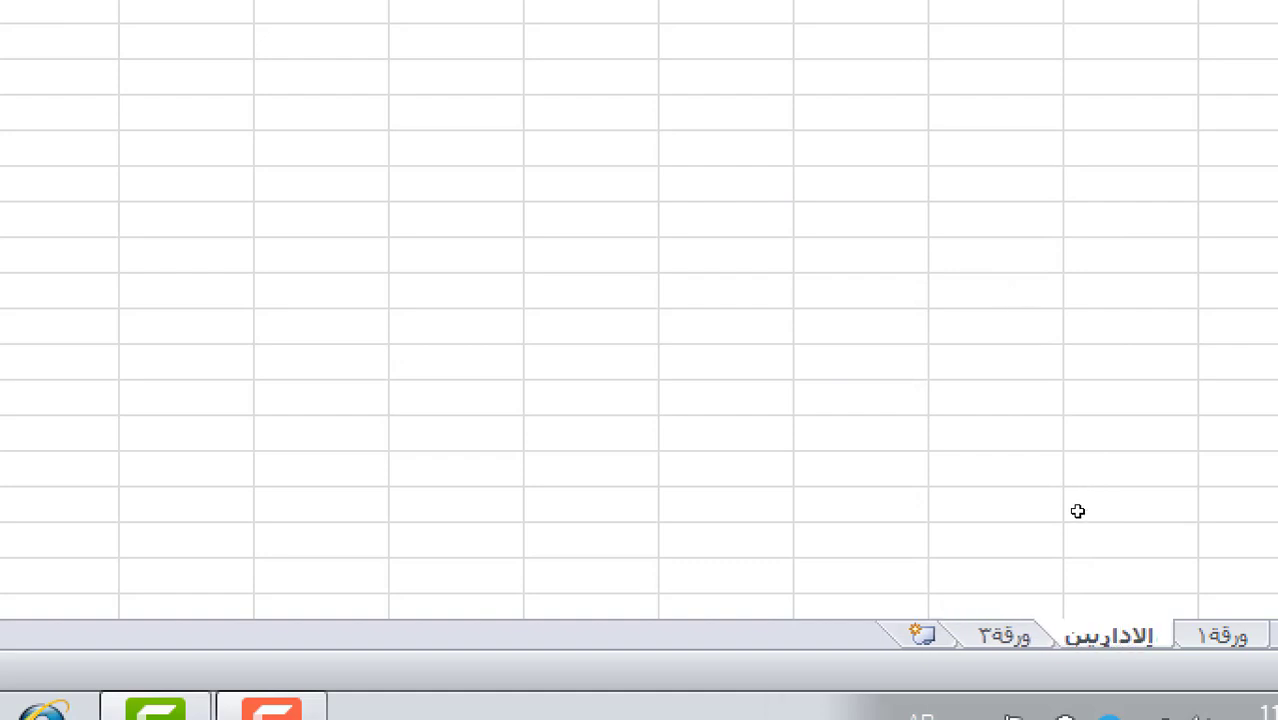
- Rename the third worksheet, ورقة٣, as المحاسبين
right_click(1004, 635)
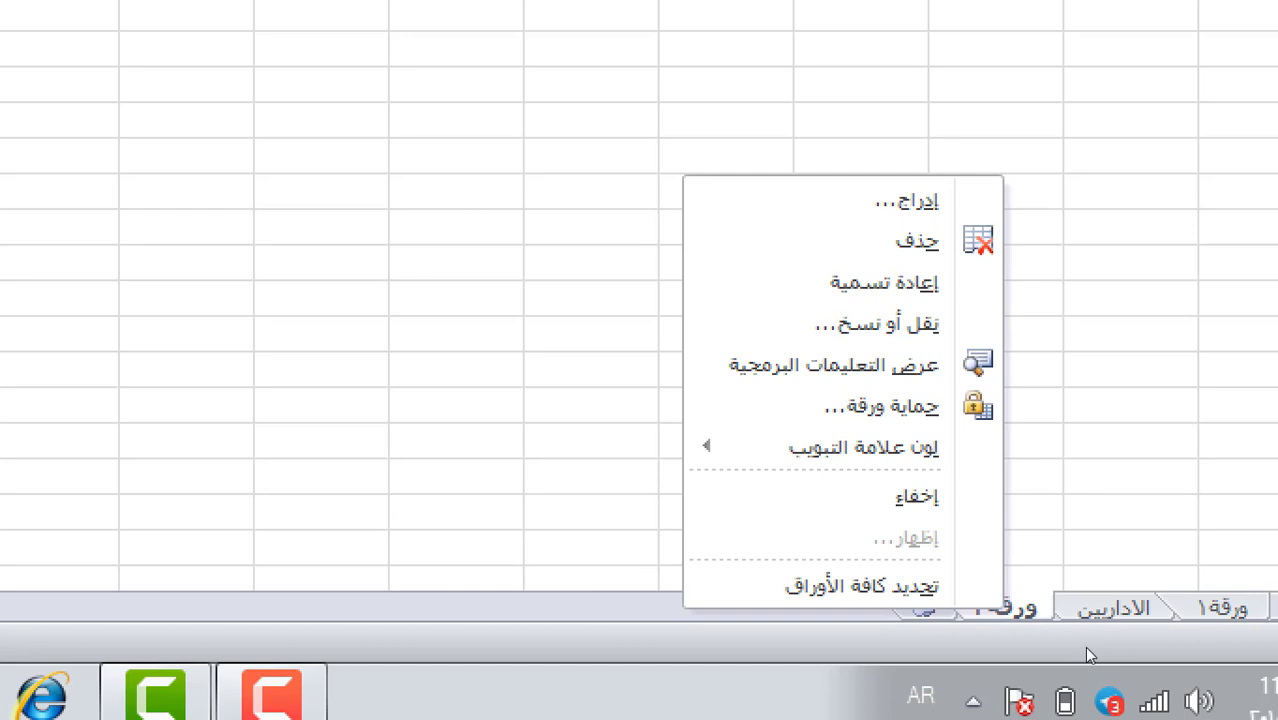
key("Up")
key("Up")
key("Up")
key("Up")
key("Up")
key("Up")
key("Up")
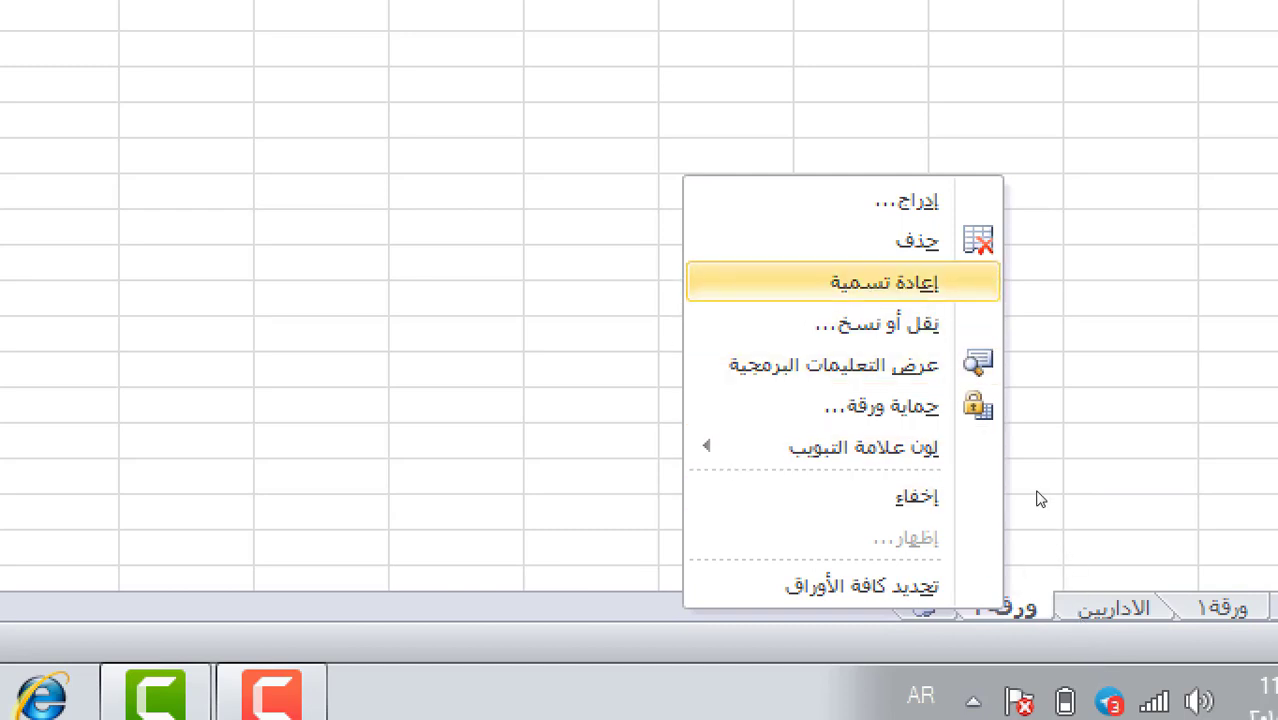
key("Return")
type("المح")
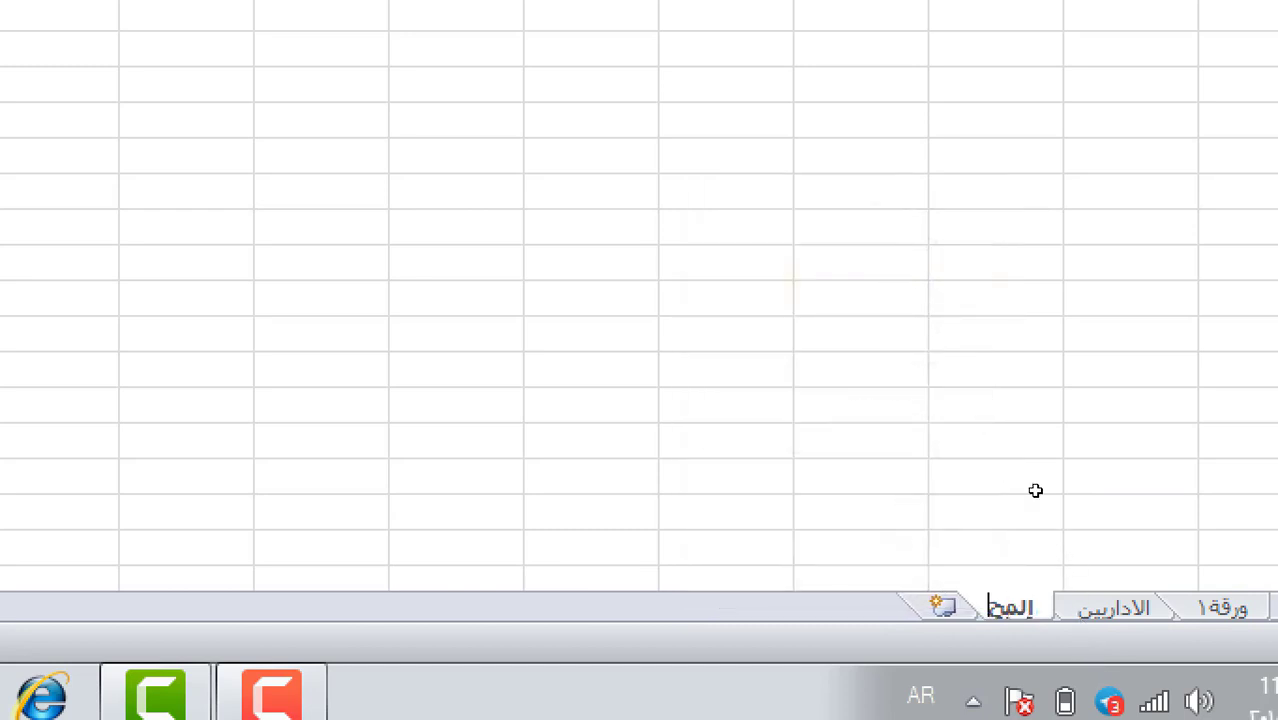
type("اسبين")
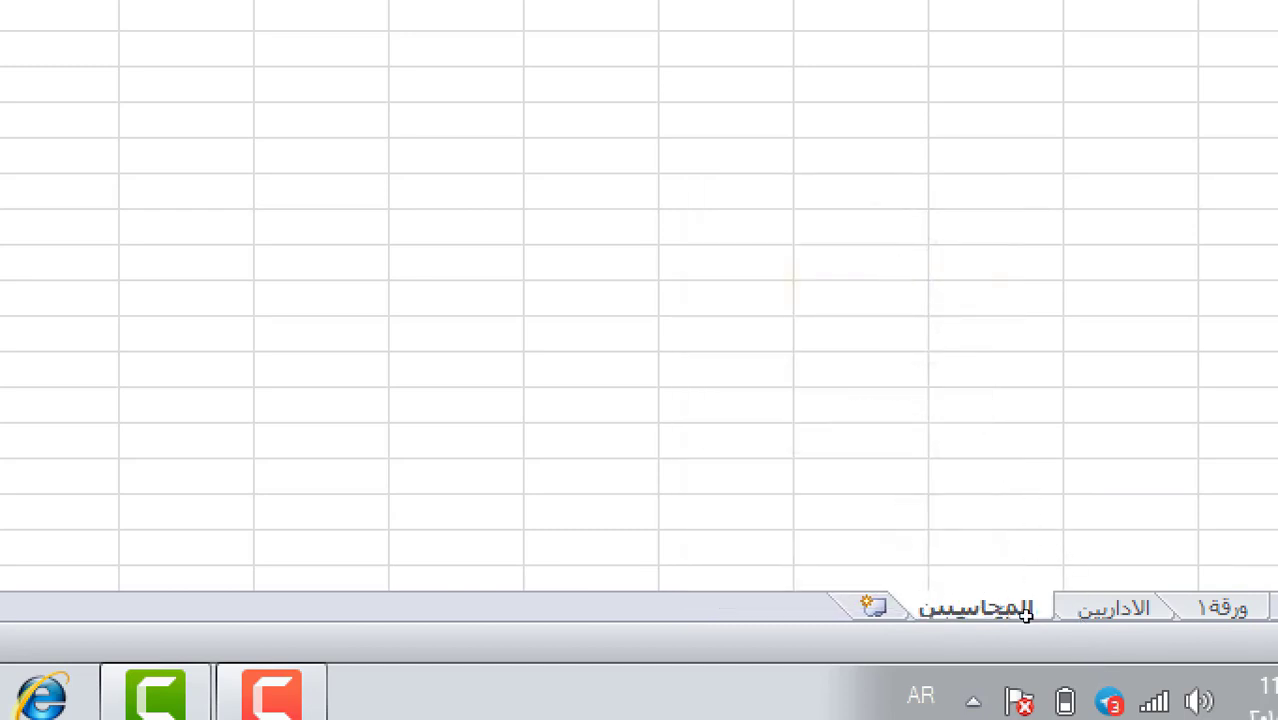
- Insert a new worksheet after المحاسبين and name it السائقين
left_click(872, 606)
right_click(876, 612)
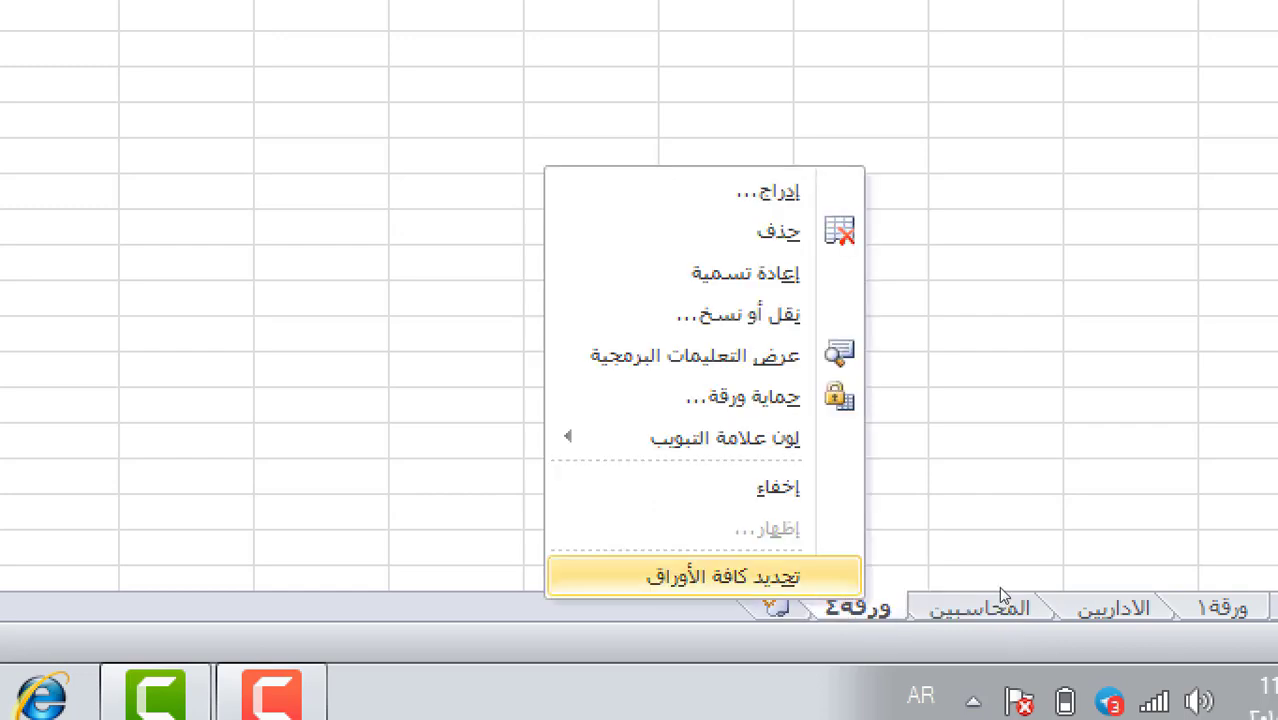
key("Up")
key("Up")
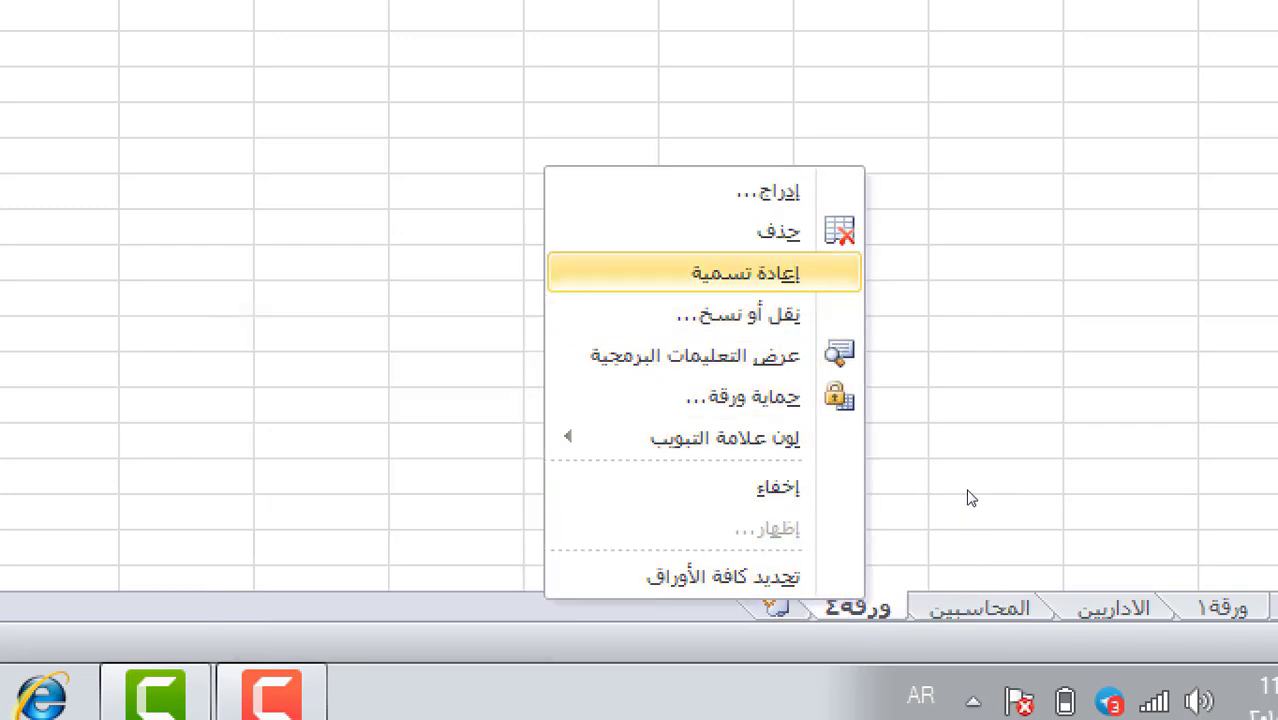
key("Return")
type("الس")
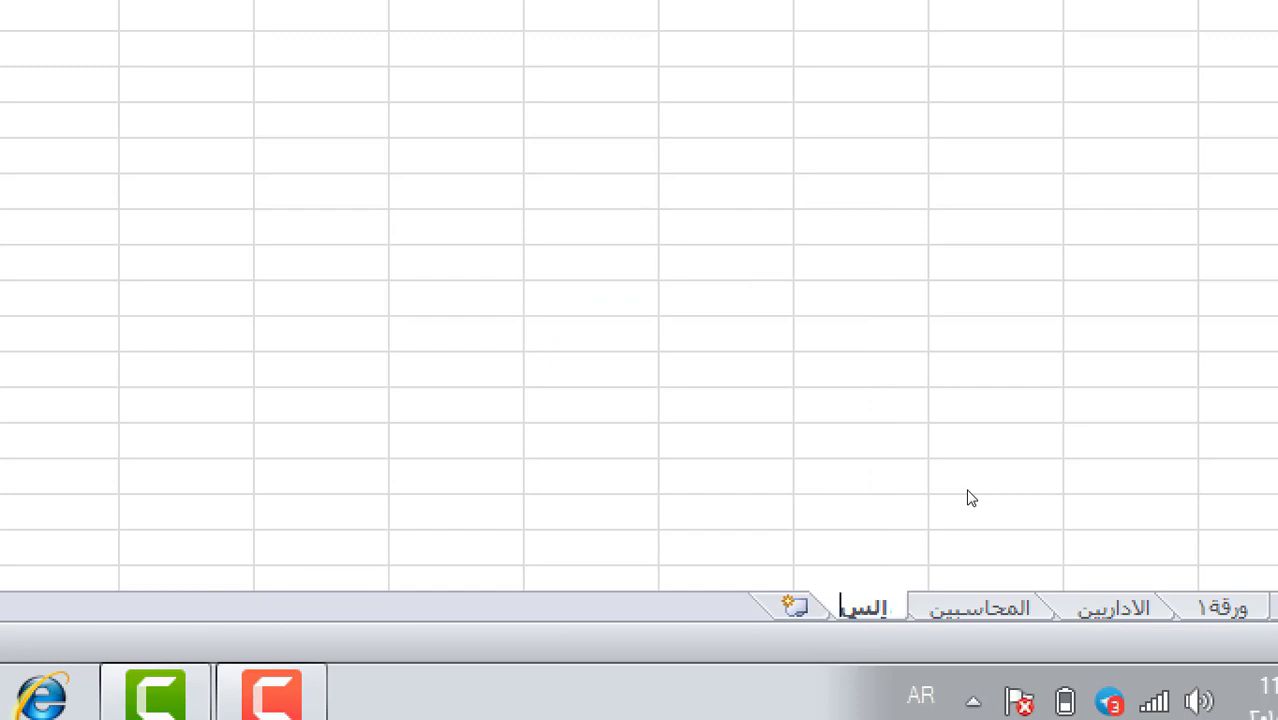
type("ياكقين")
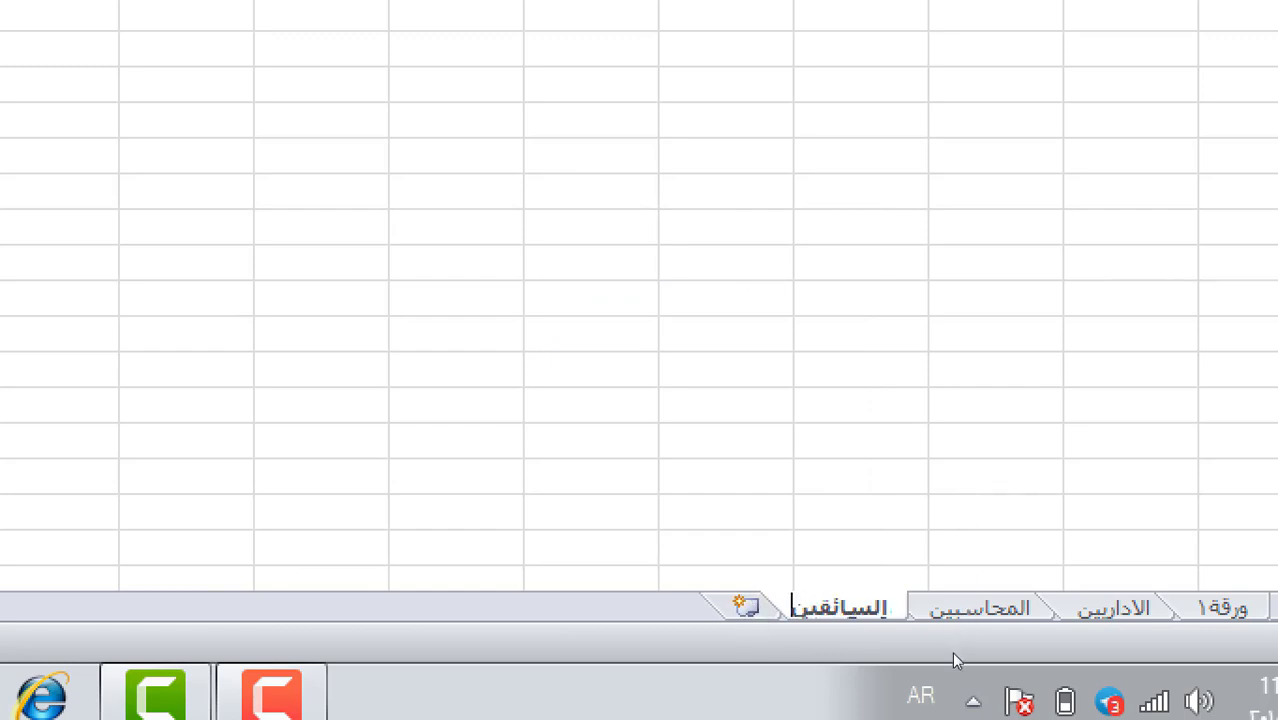
key("Return")
- Add a fifth worksheet after السائقين and name it موظفي الخدمة
key("shift+F11")
right_click(732, 607)
key("Up")
key("Up")
key("Up")
key("Up")
key("Up")
key("Up")
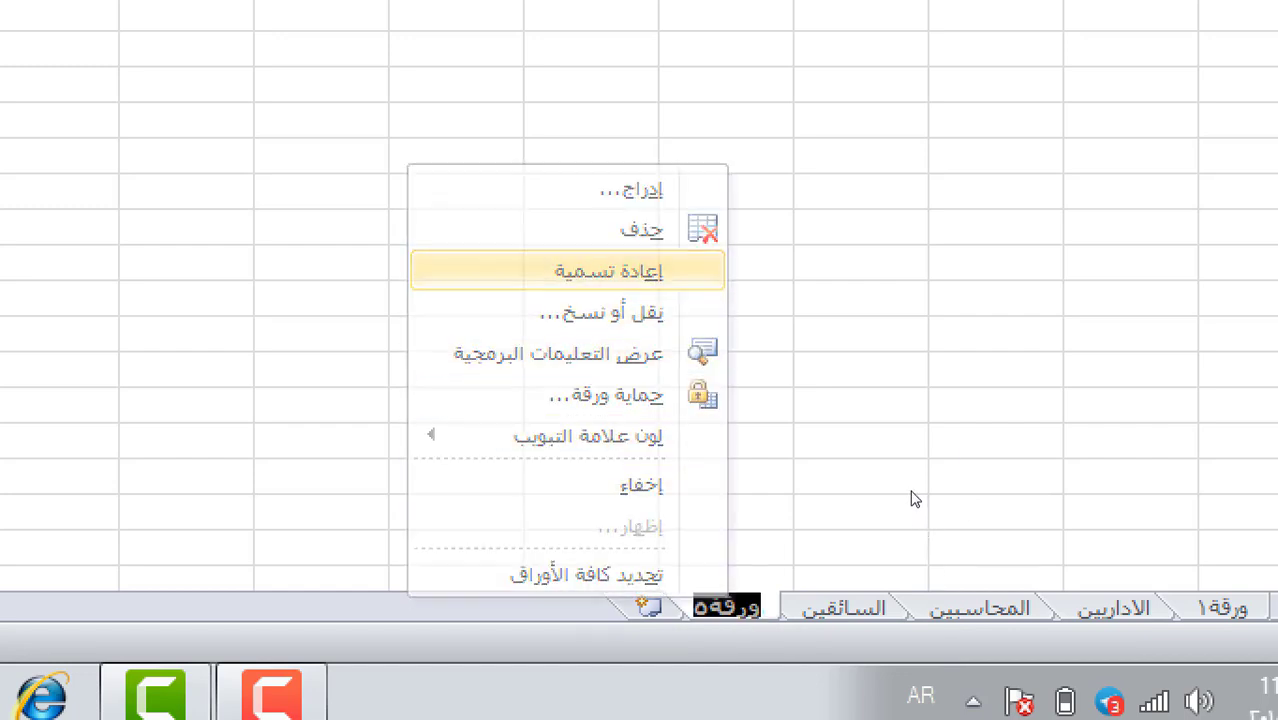
key("Return")
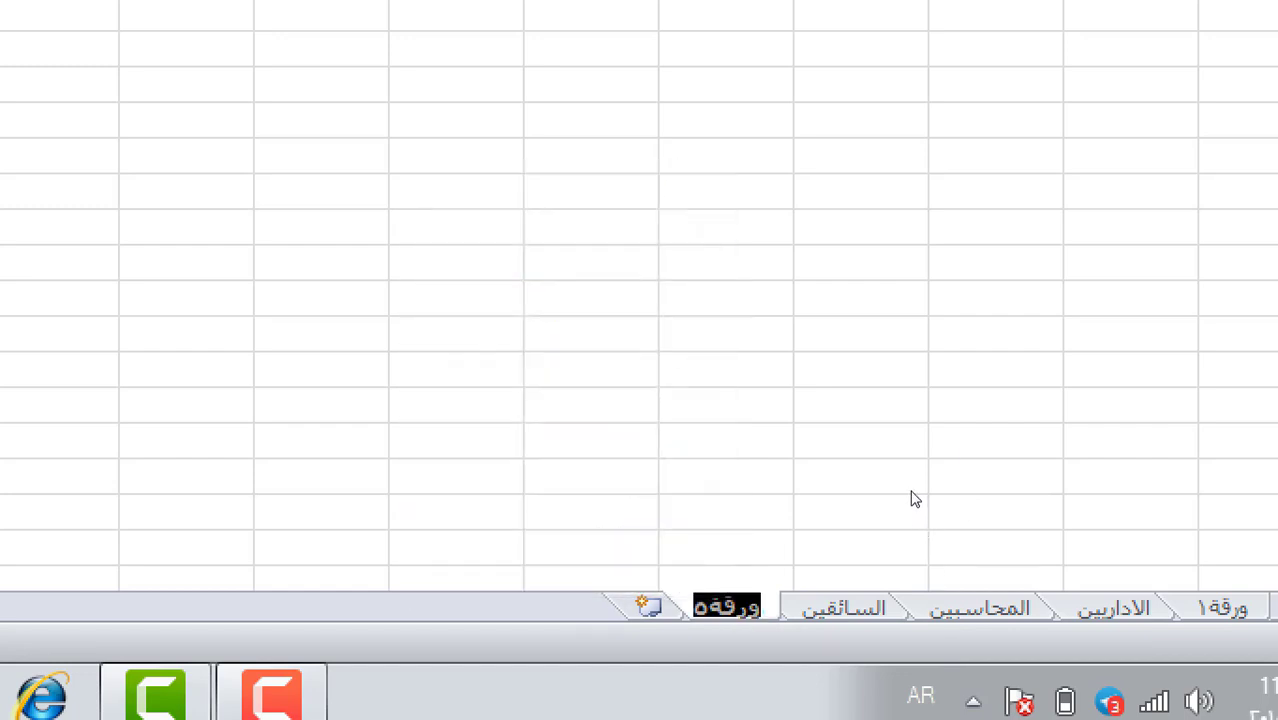
type("موظفي ا")
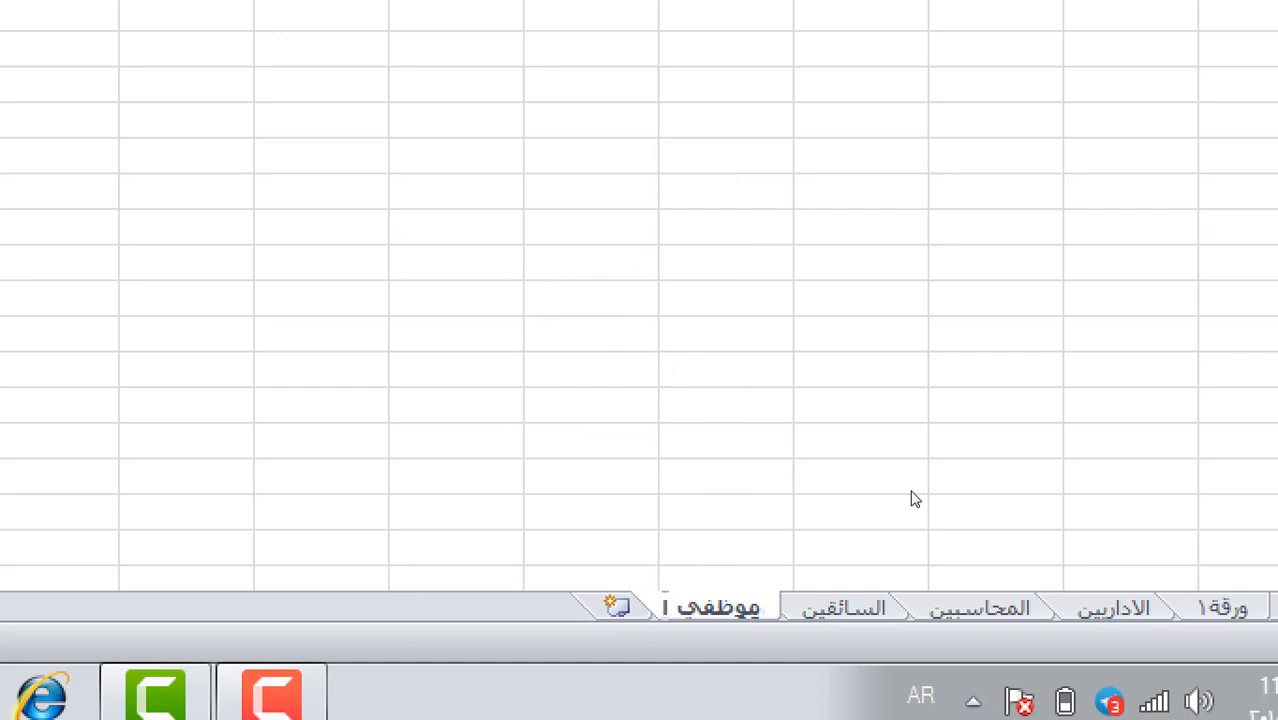
type("لخدمة")
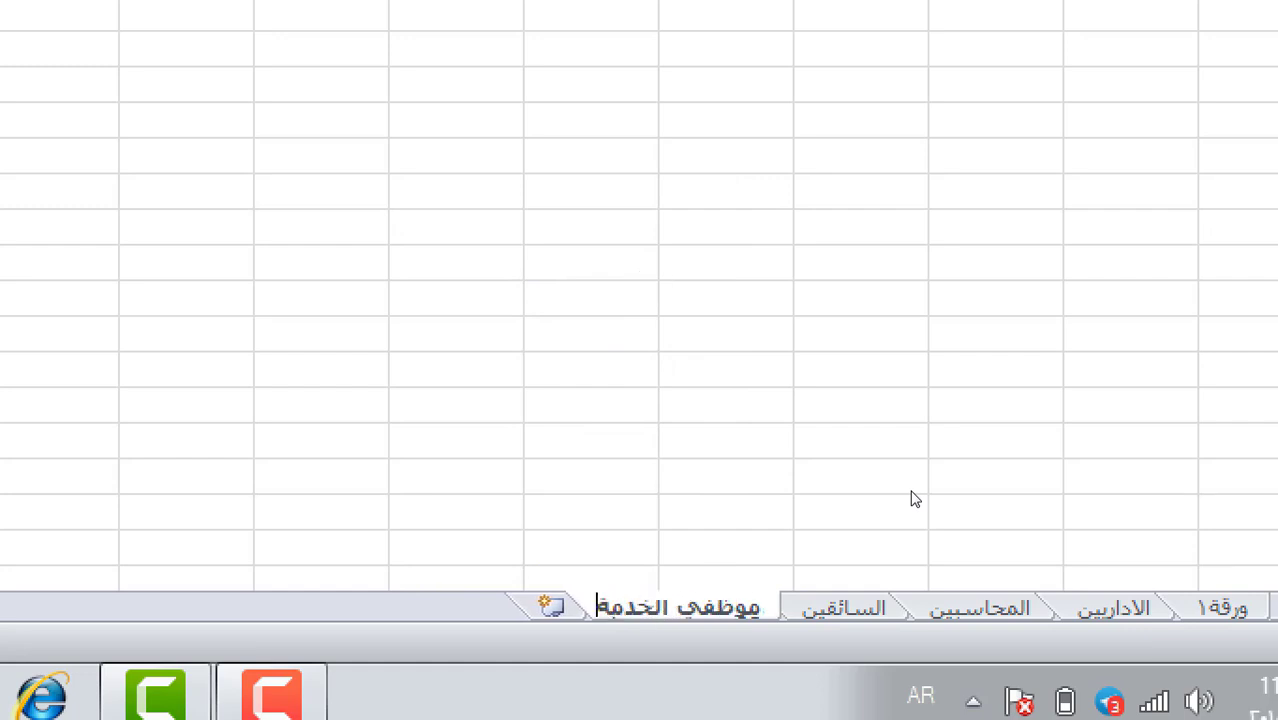
- On the الاداريين sheet, enter a formula in cell A1 that links to cell A1 of ورقة١
left_click(1115, 615)
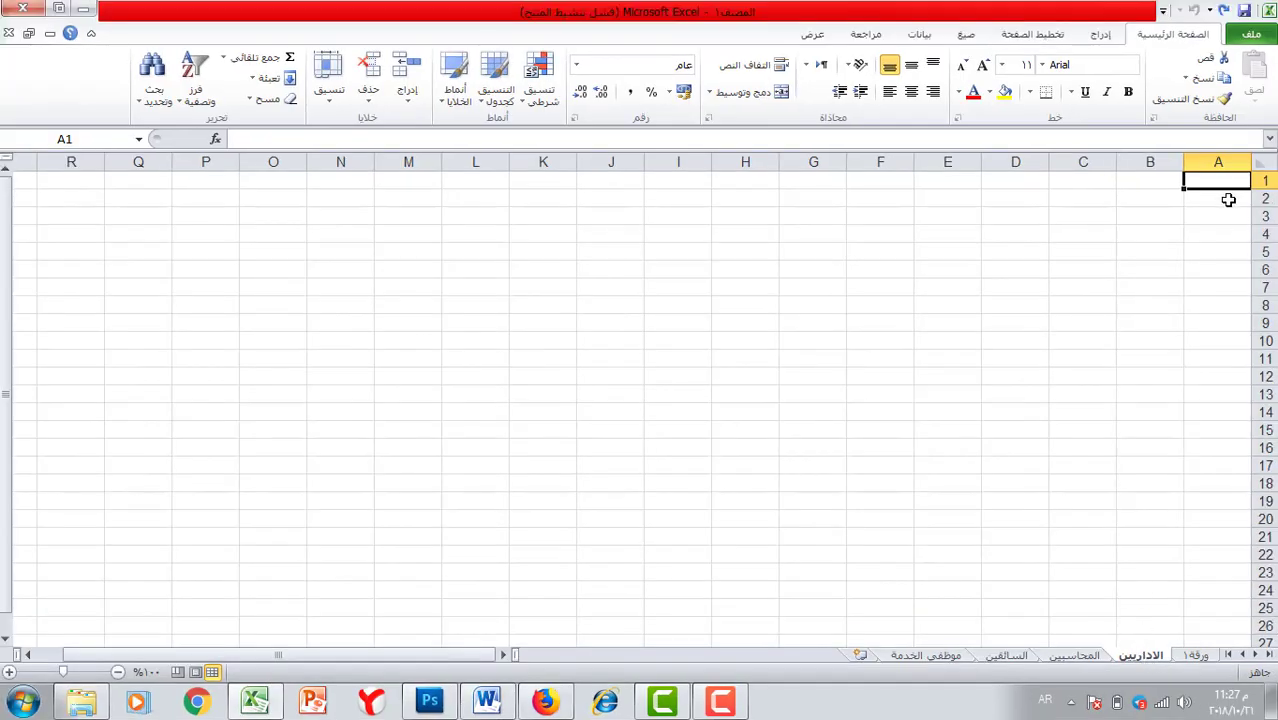
left_click(9, 672)
left_click(9, 672)
left_click(9, 672)
left_click(9, 672)
left_click(9, 672)
left_click(9, 672)
left_click(9, 672)
left_click(9, 672)
left_click(9, 672)
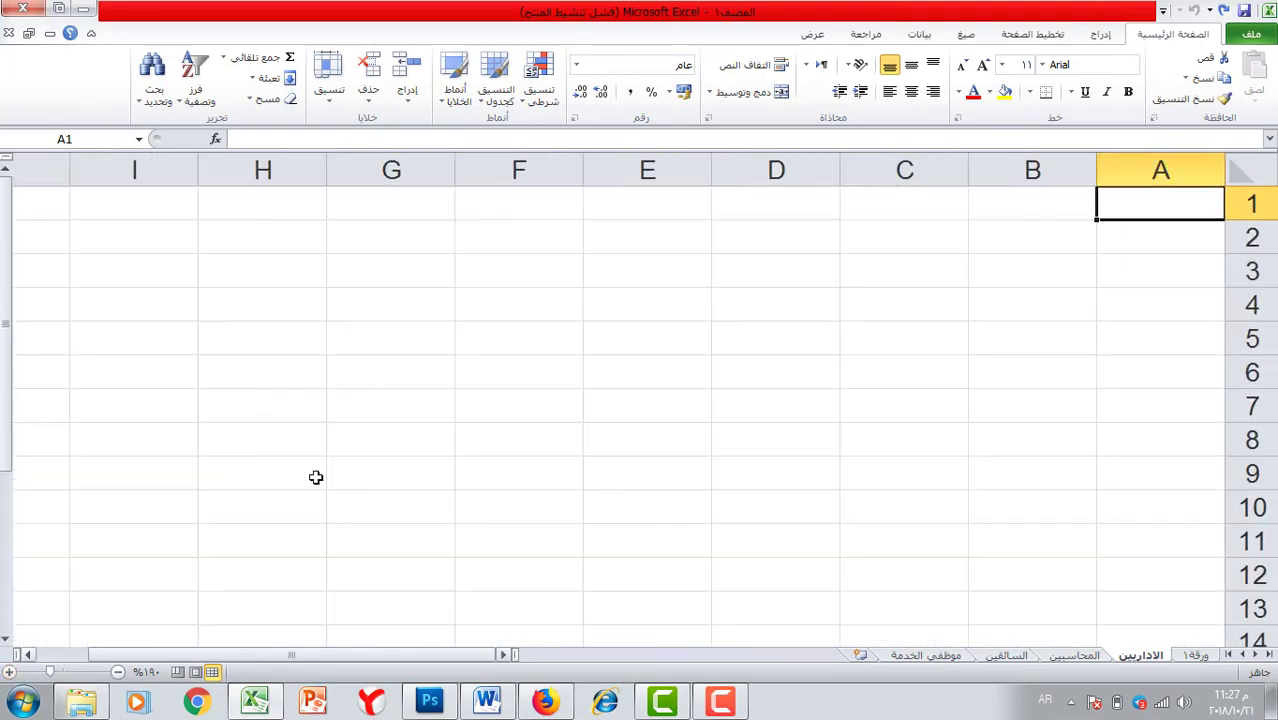
type("=")
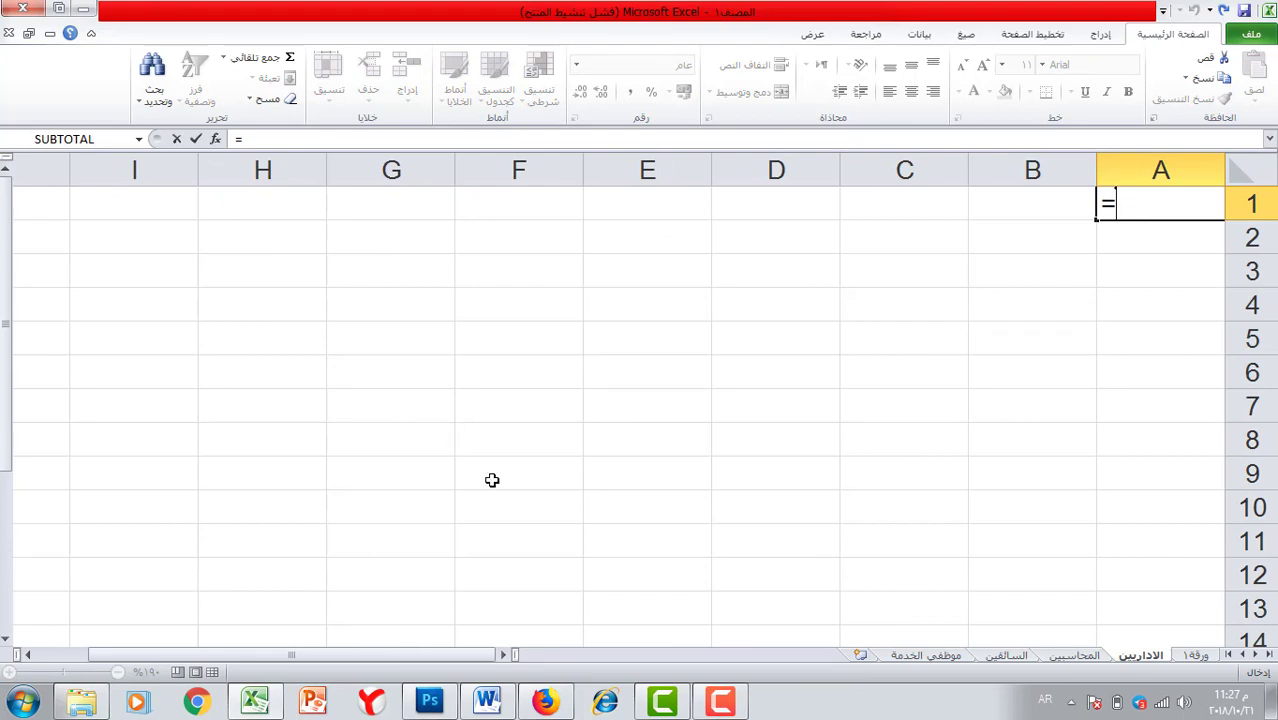
left_click(1197, 656)
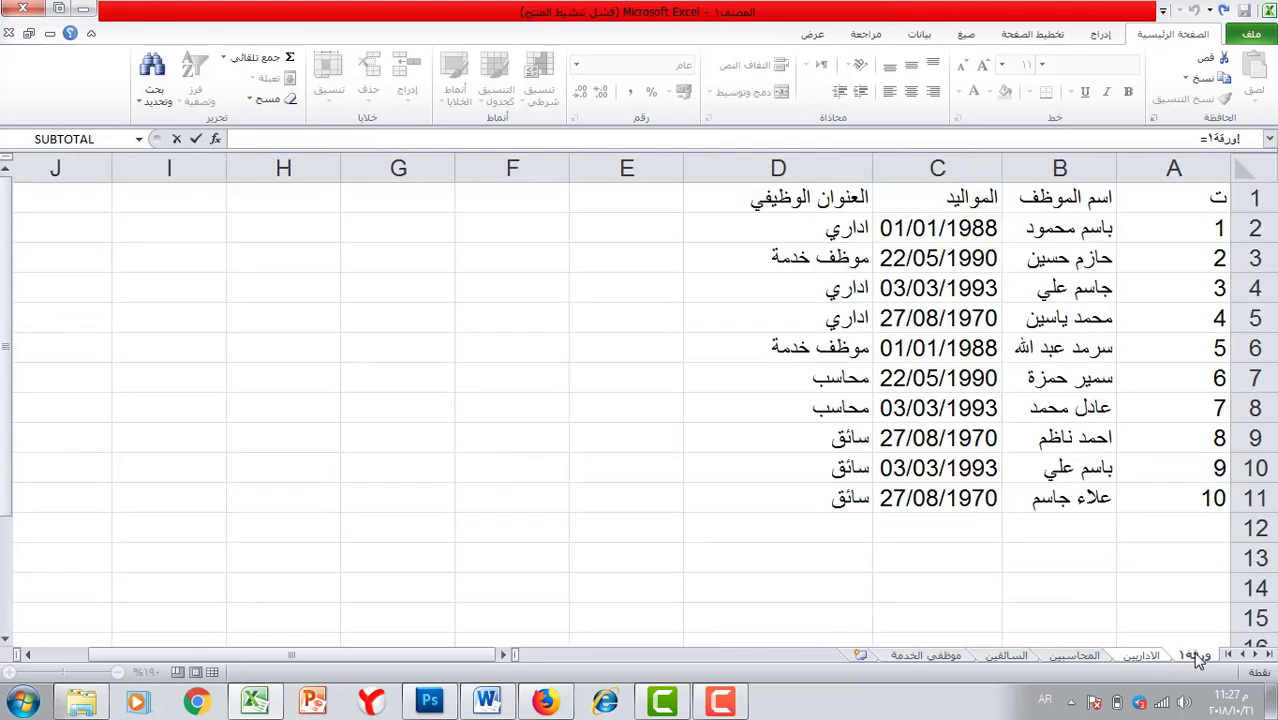
left_click(1166, 198)
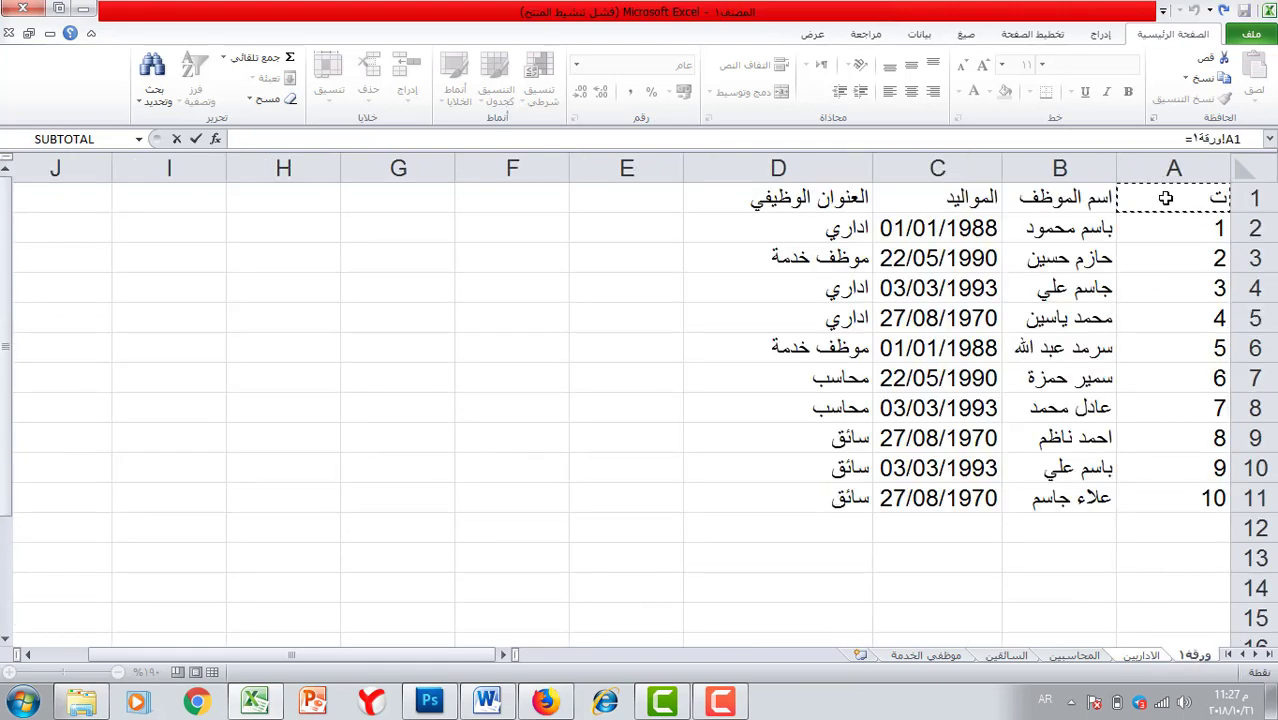
key("Return")
left_click(1158, 202)
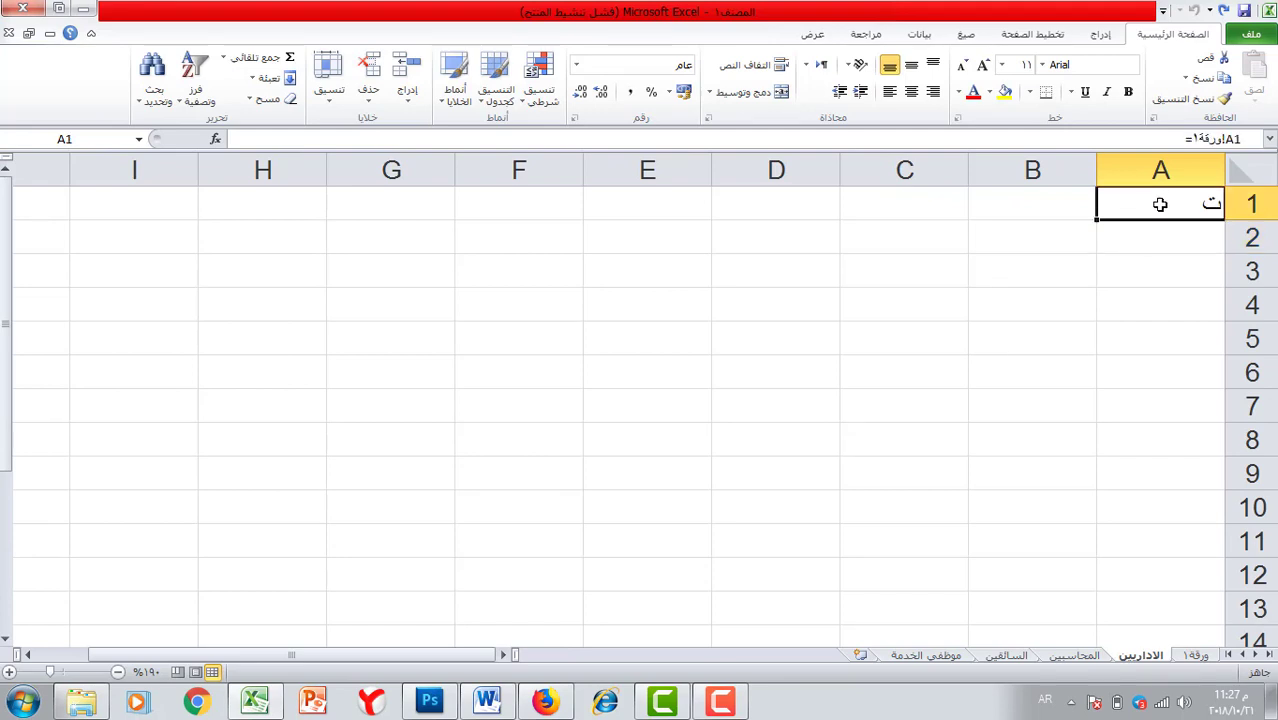
- Fill the linking formula from A1 across and down the range A1:E19 on the الاداريين sheet
left_click(1197, 656)
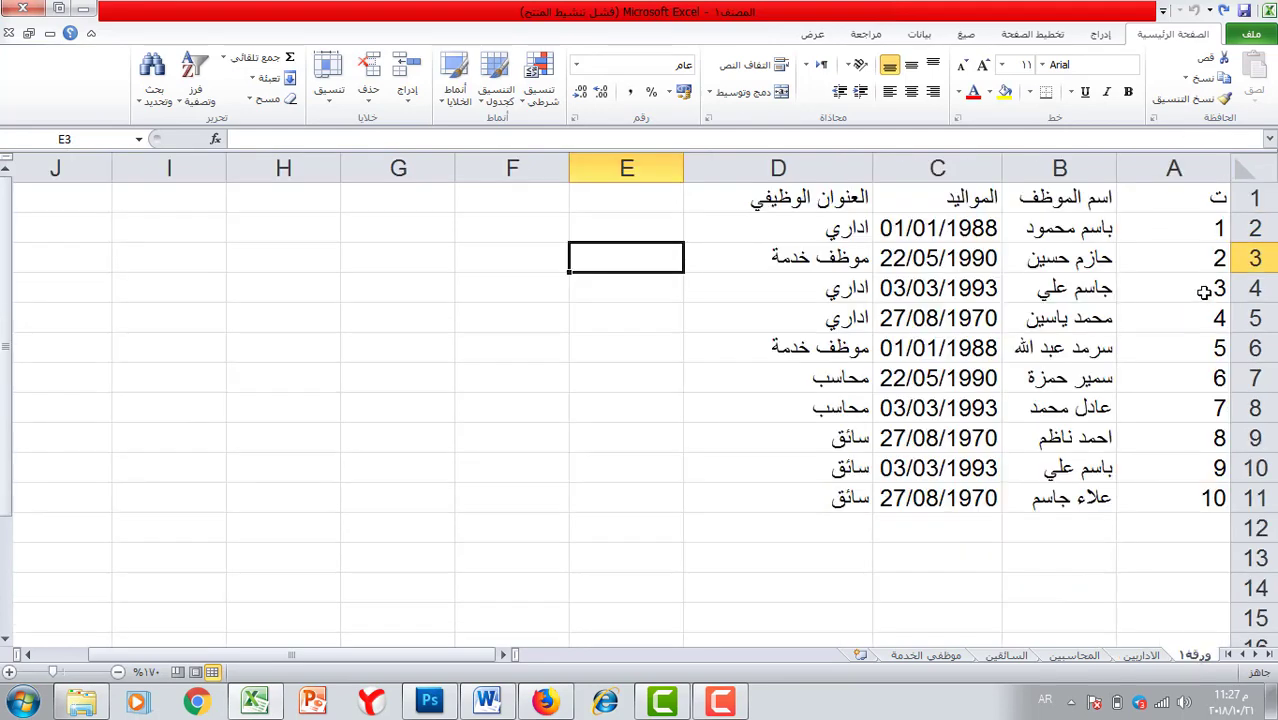
left_click(1142, 656)
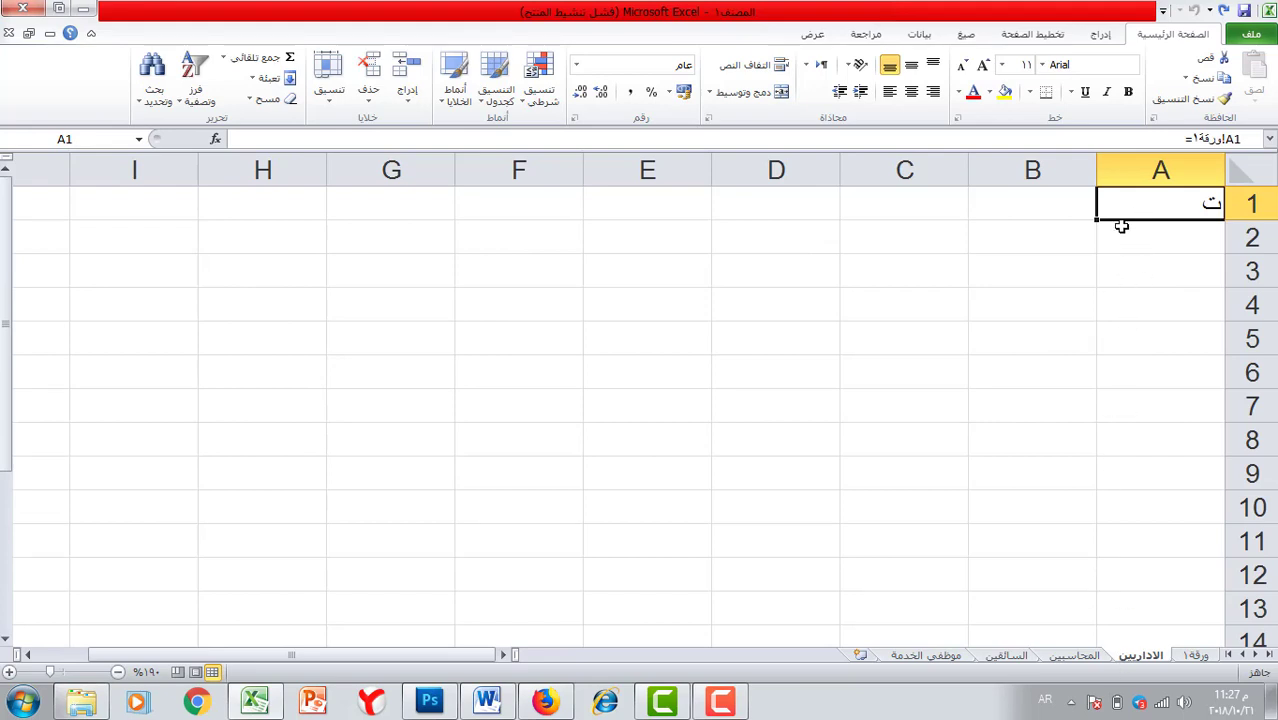
left_click_drag(1100, 221, 577, 585)
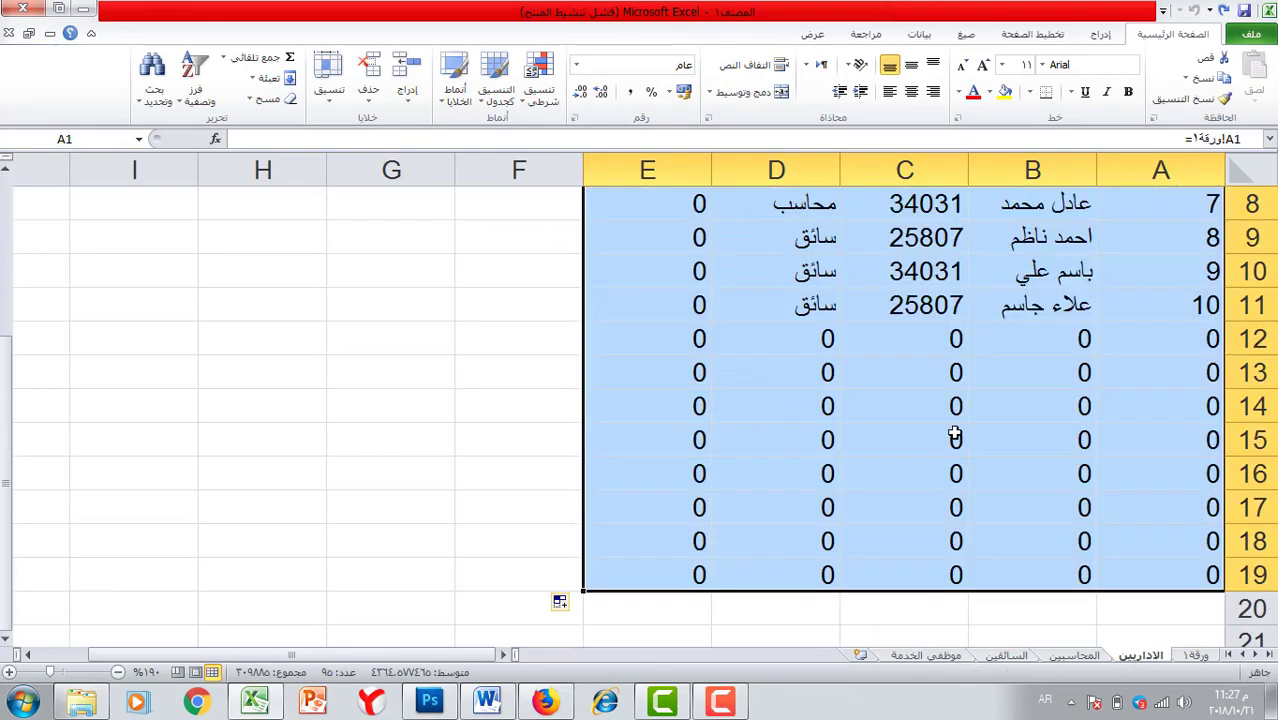
scroll(750, 320, "up", 3)
- Auto-fit the widths of columns A to D on the الاداريين sheet to their contents
left_click(1044, 170)
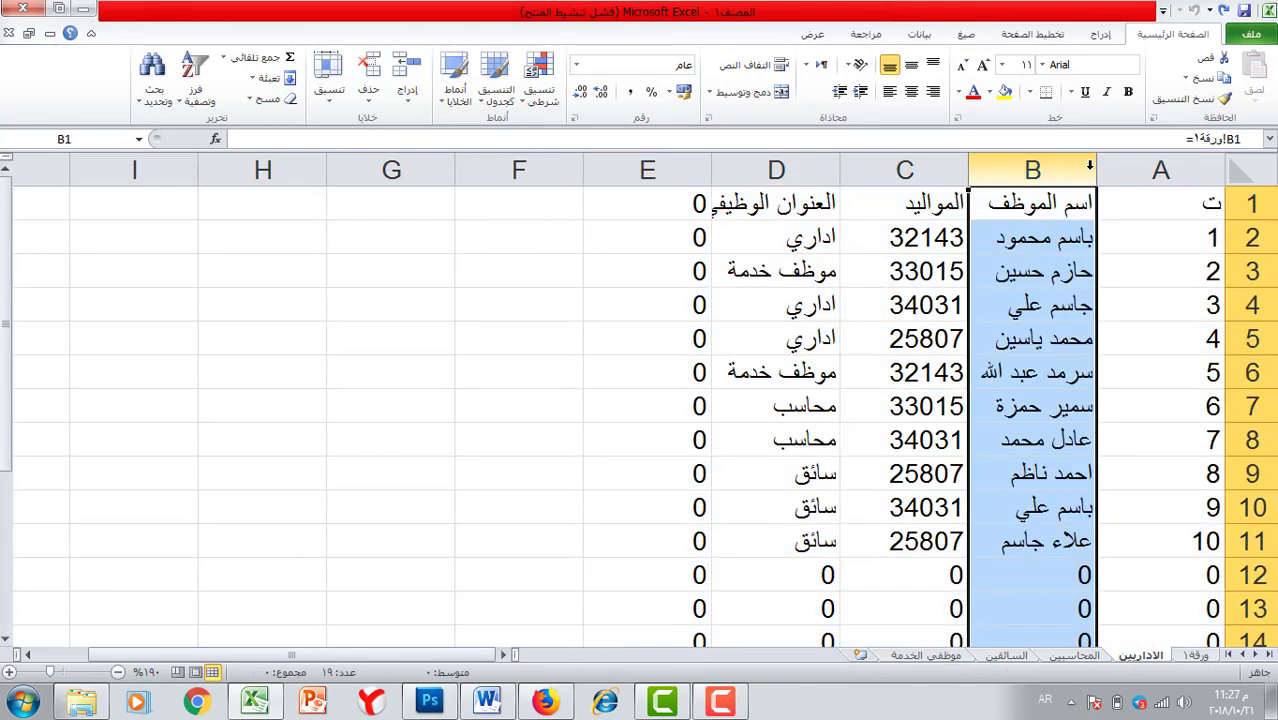
double_click(1097, 170)
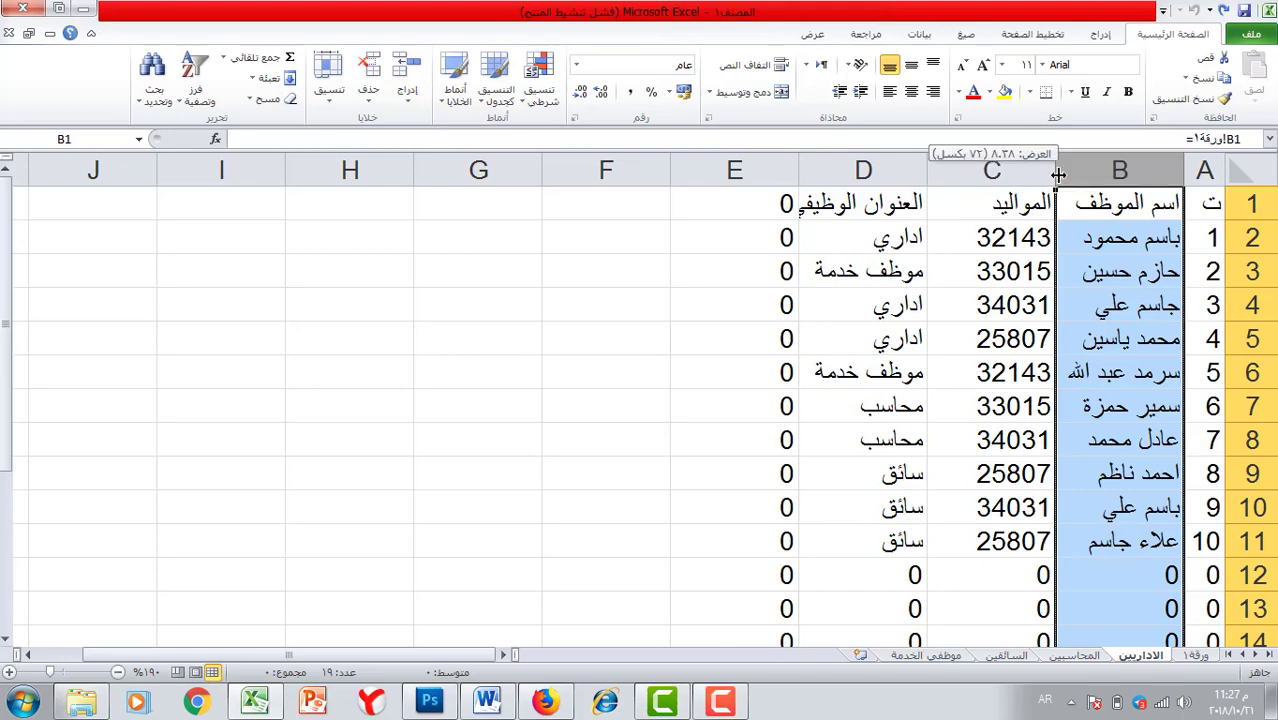
double_click(1055, 170)
double_click(932, 170)
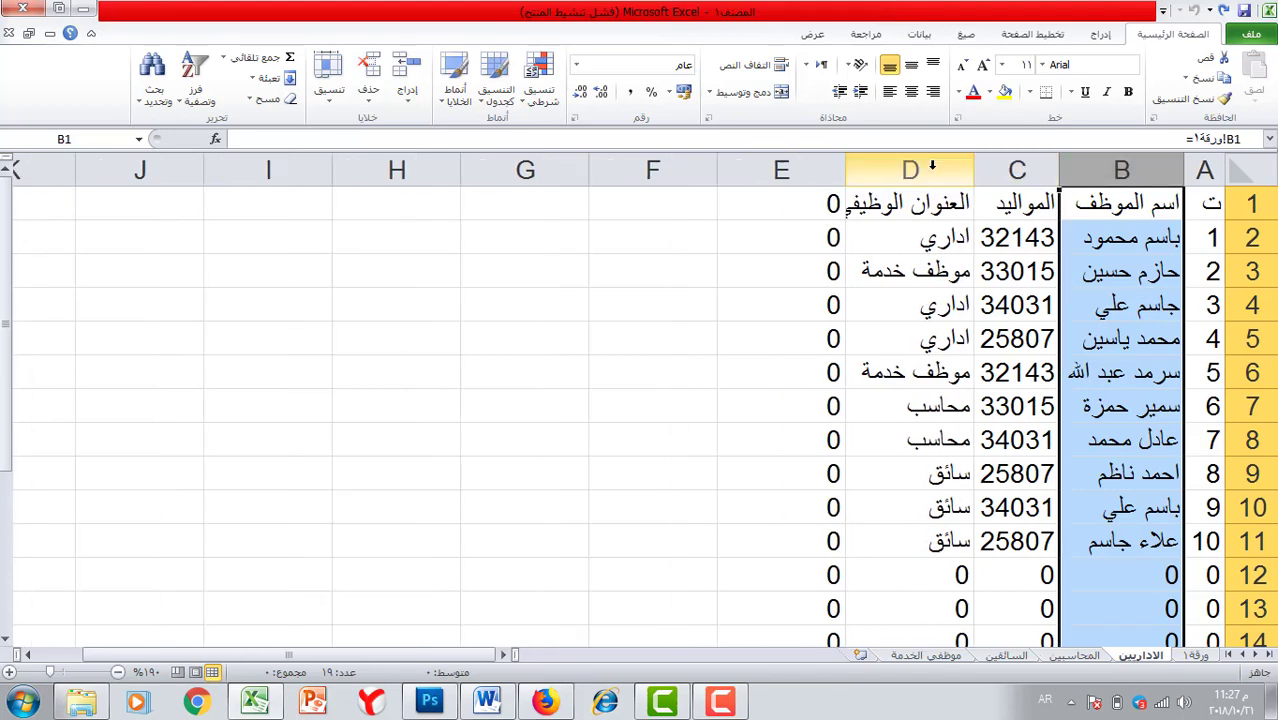
double_click(827, 170)
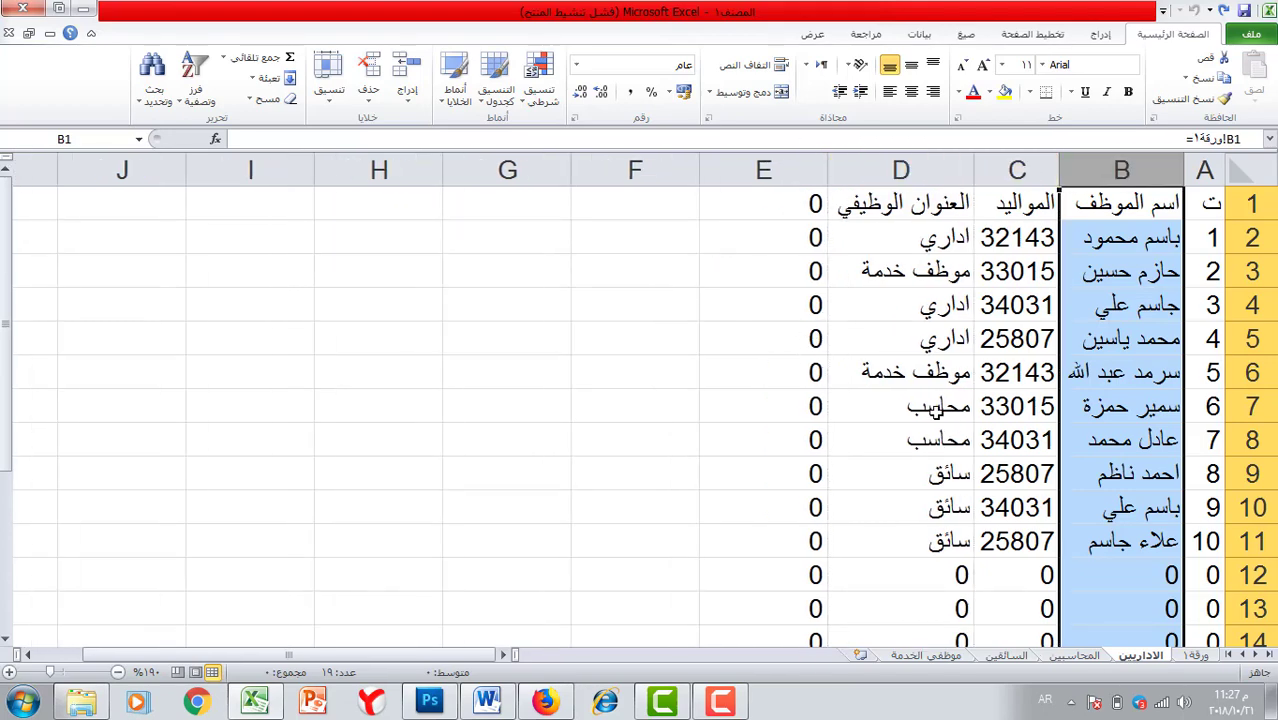
left_click(640, 312)
left_click(1196, 655)
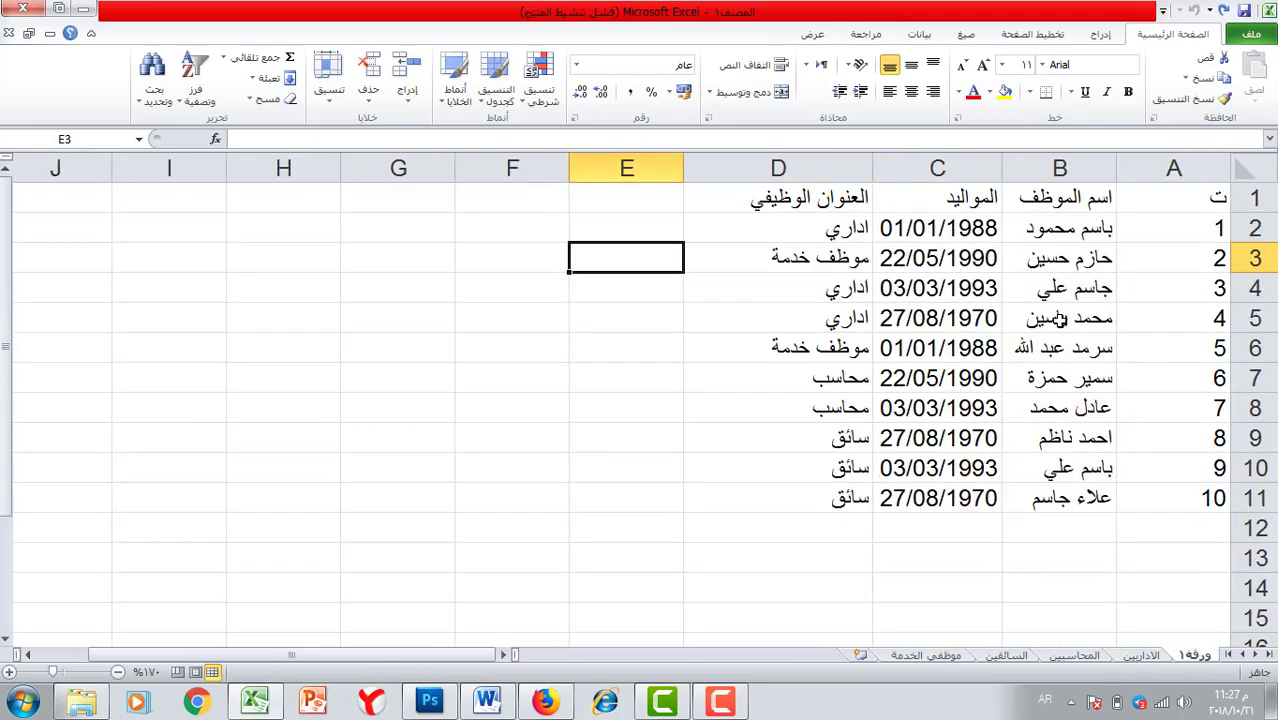
left_click(1135, 656)
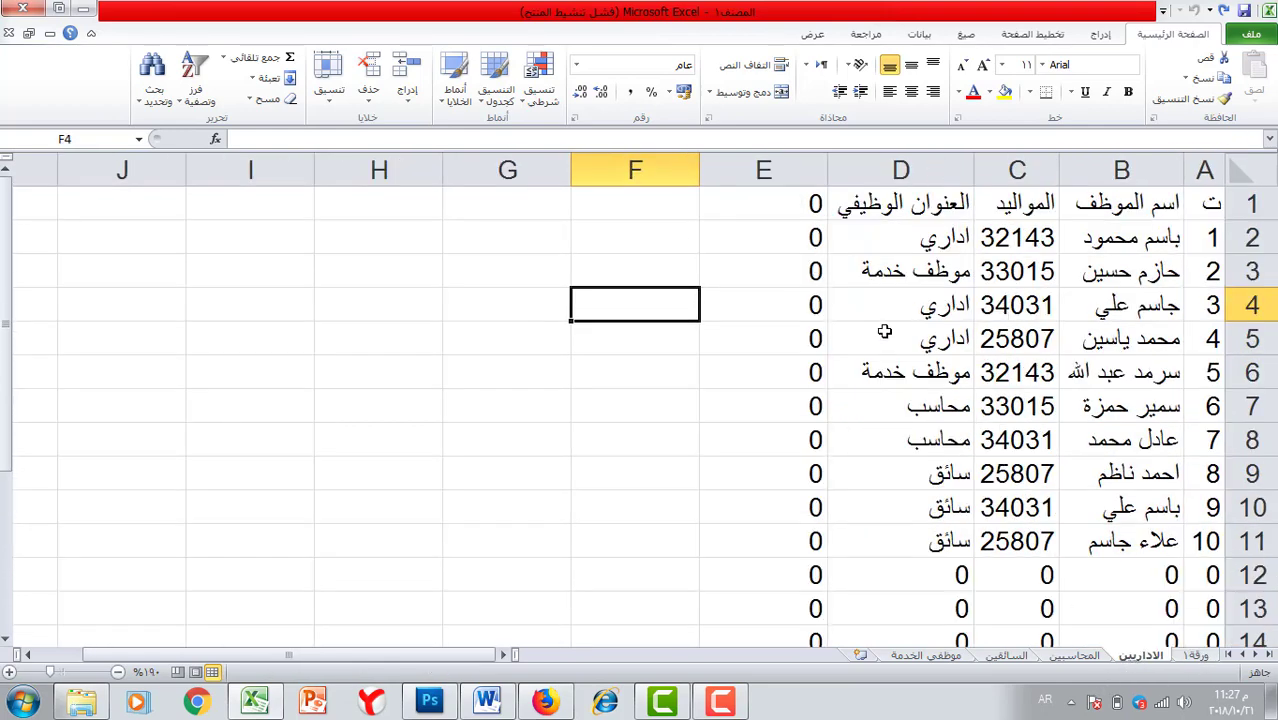
scroll(880, 345, "down", 2)
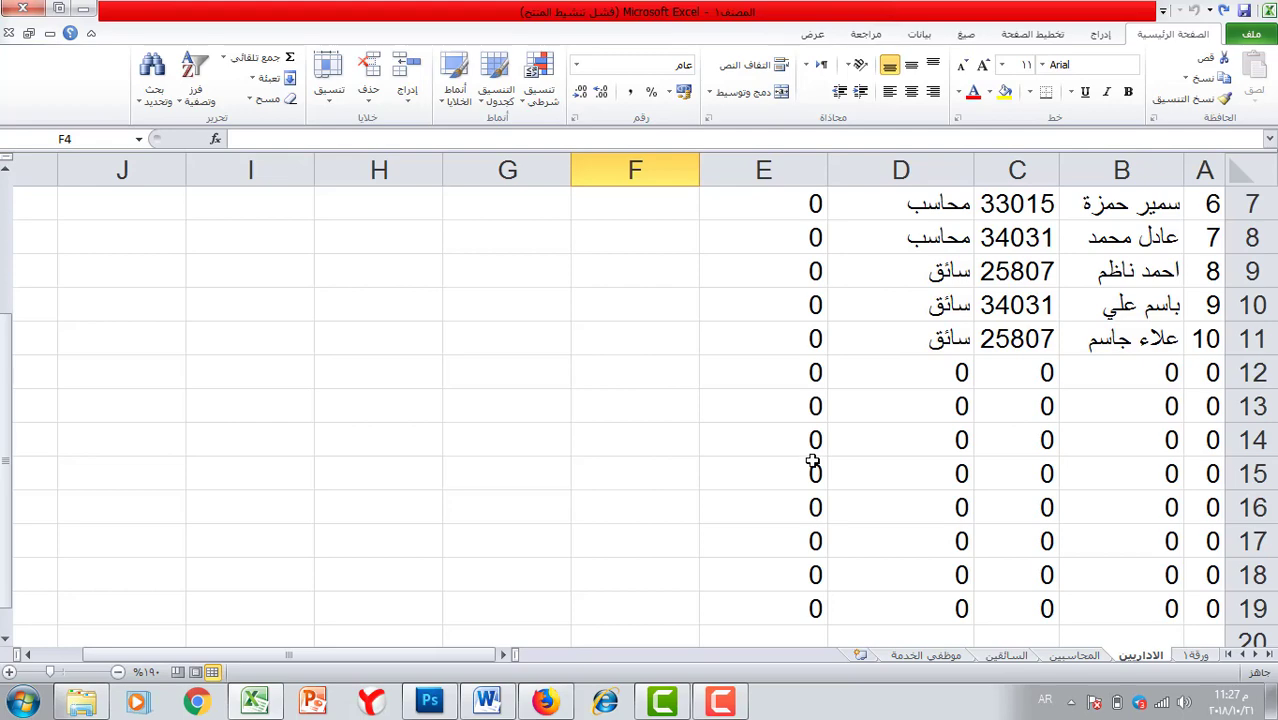
scroll(833, 454, "up", 2)
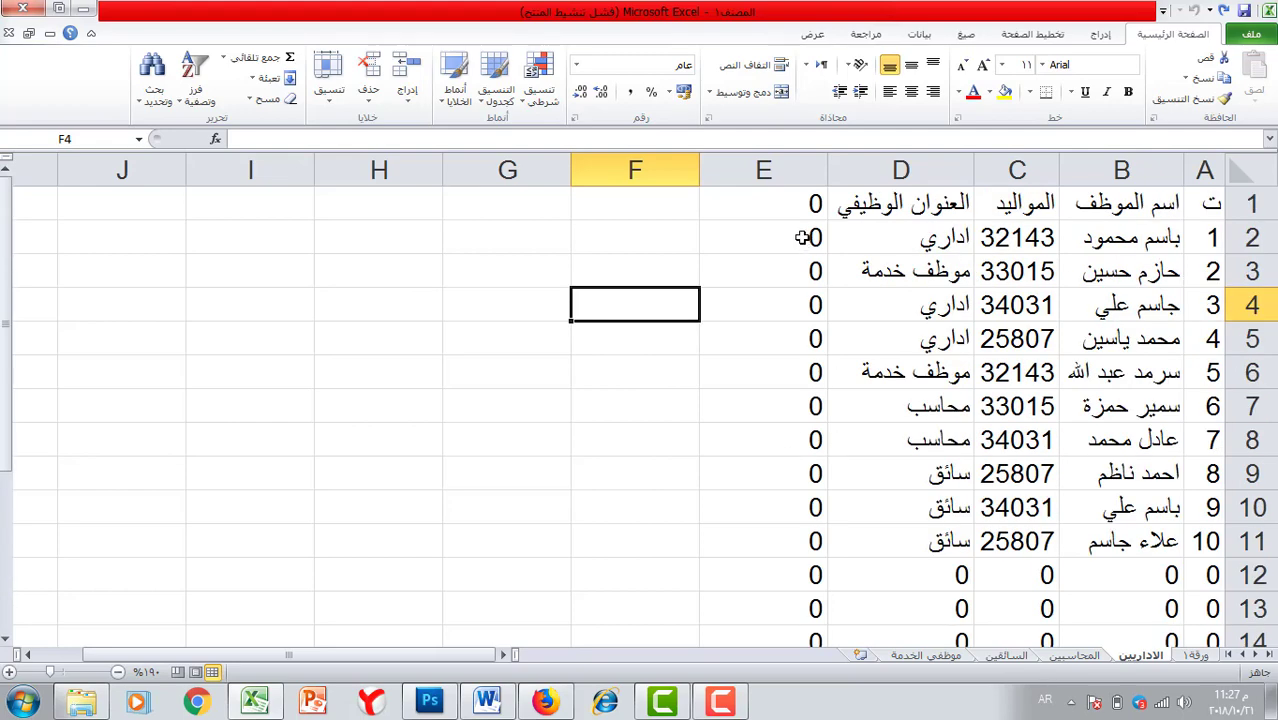
- Turn off the display of zeros in cells with zero values for the الاداريين worksheet in the advanced options
left_click(779, 213)
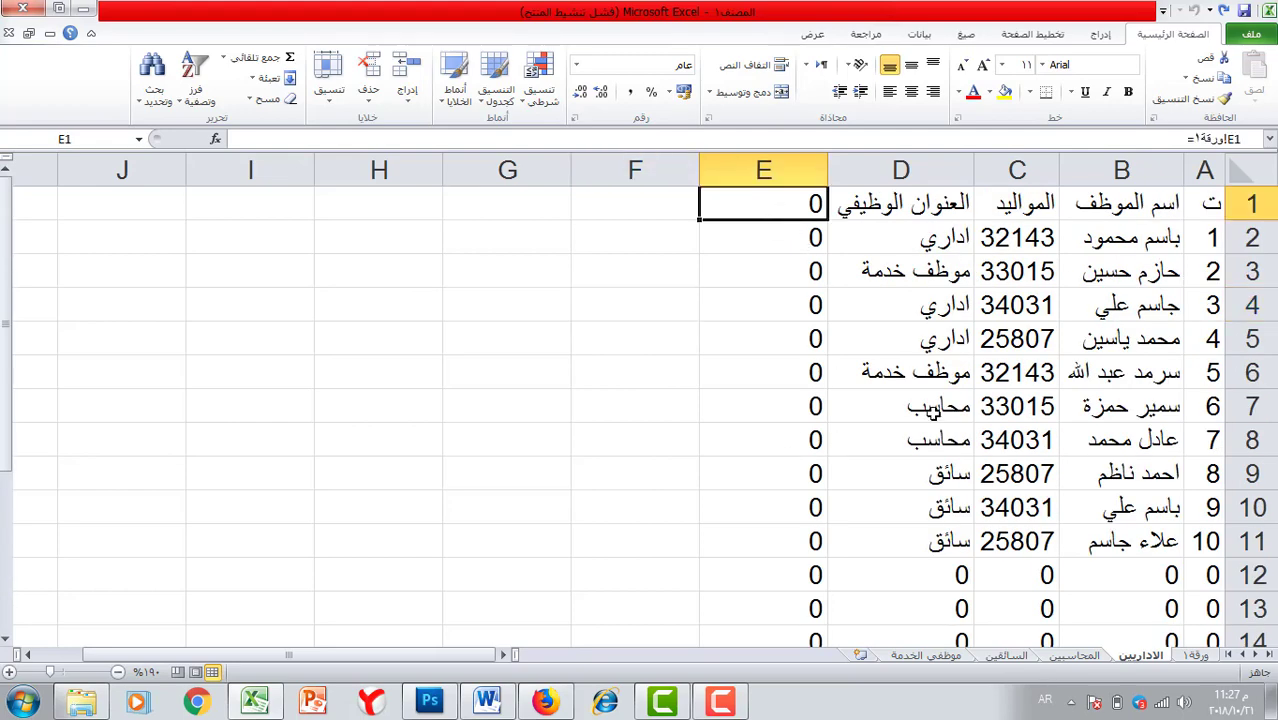
left_click(1190, 656)
mouse_move(653, 200)
left_mouse_down()
mouse_move(653, 251)
mouse_move(638, 200)
left_mouse_up()
left_click(1152, 656)
left_click(1249, 37)
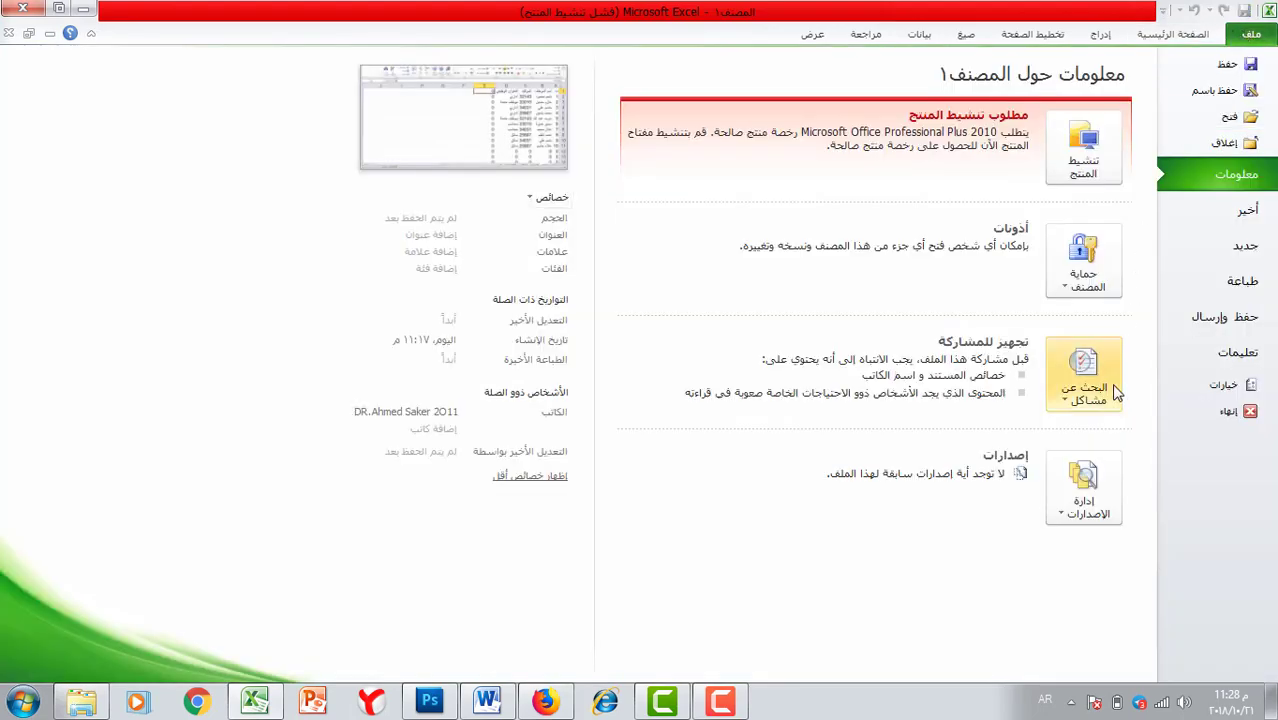
left_click(1230, 384)
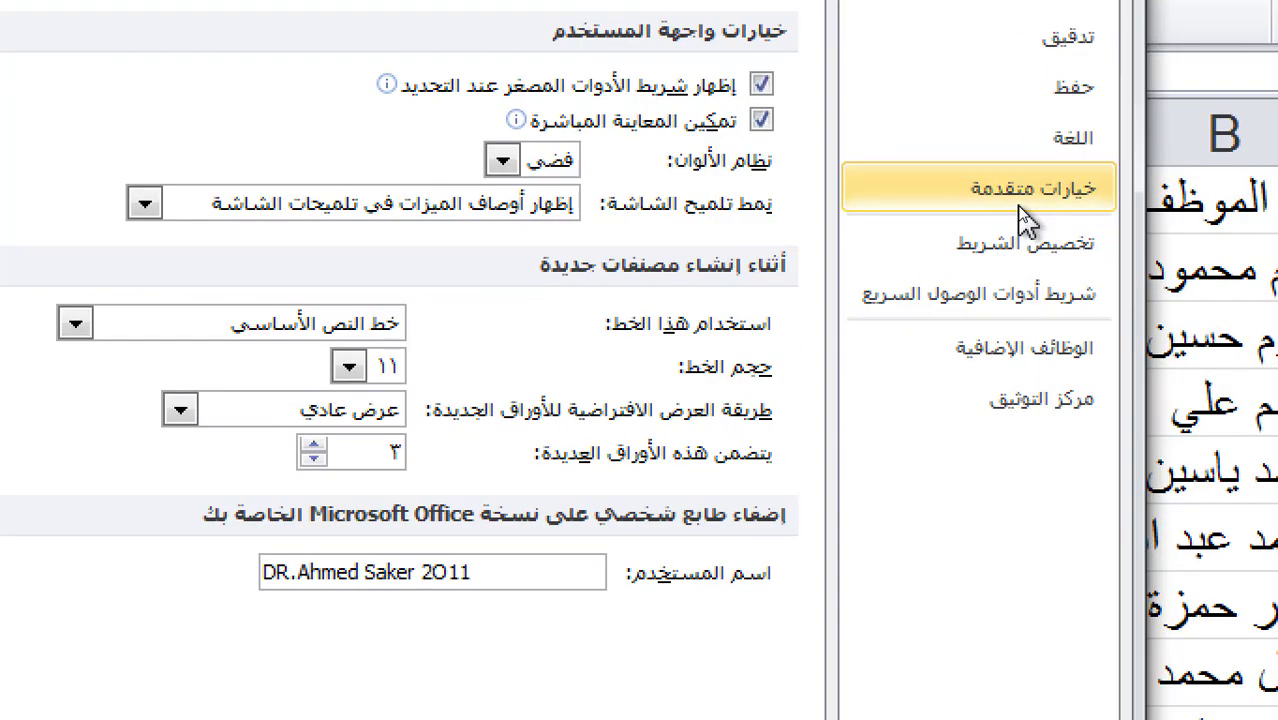
left_click(1020, 208)
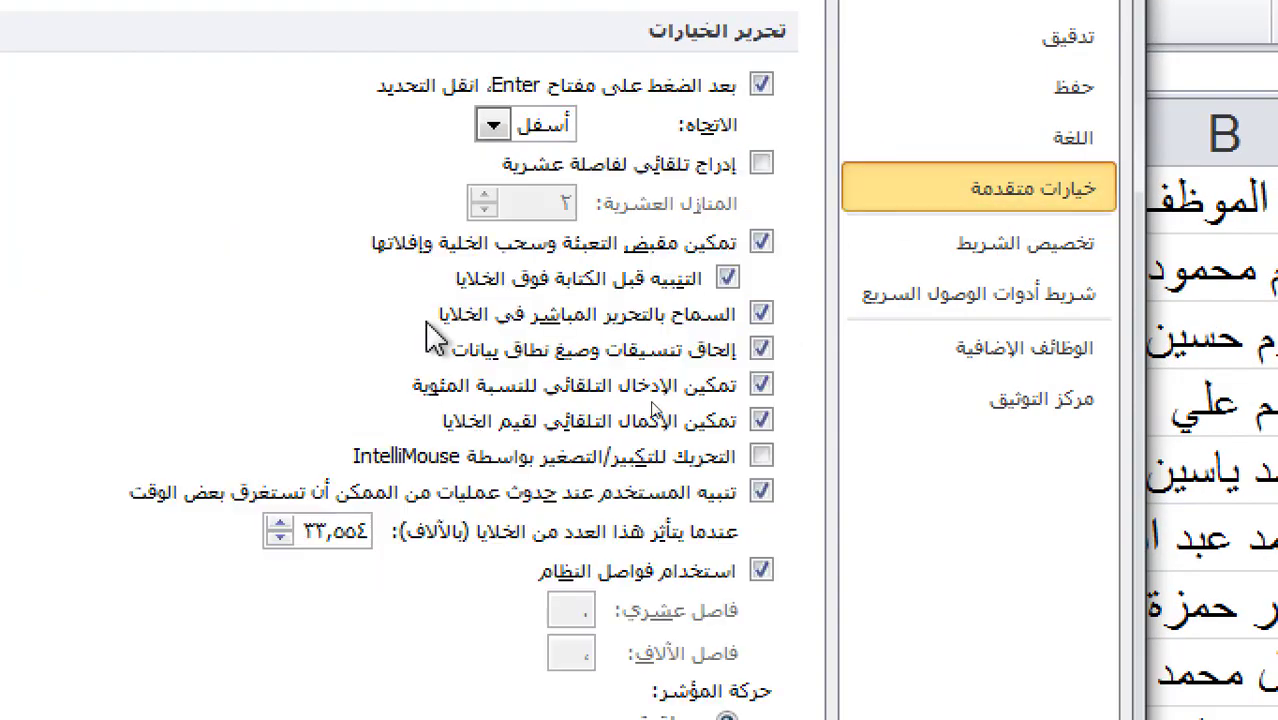
scroll(866, 409, "down", 3)
scroll(704, 492, "down", 10)
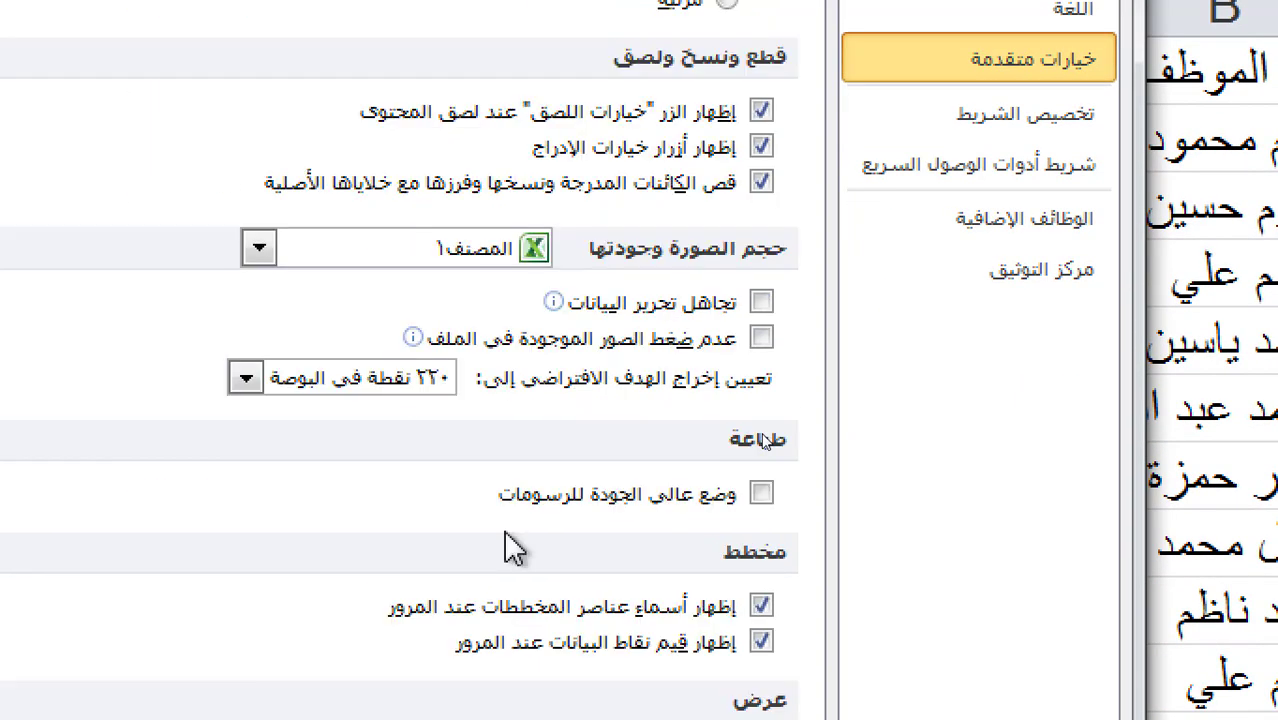
scroll(883, 462, "up", 2)
scroll(885, 450, "down", 9)
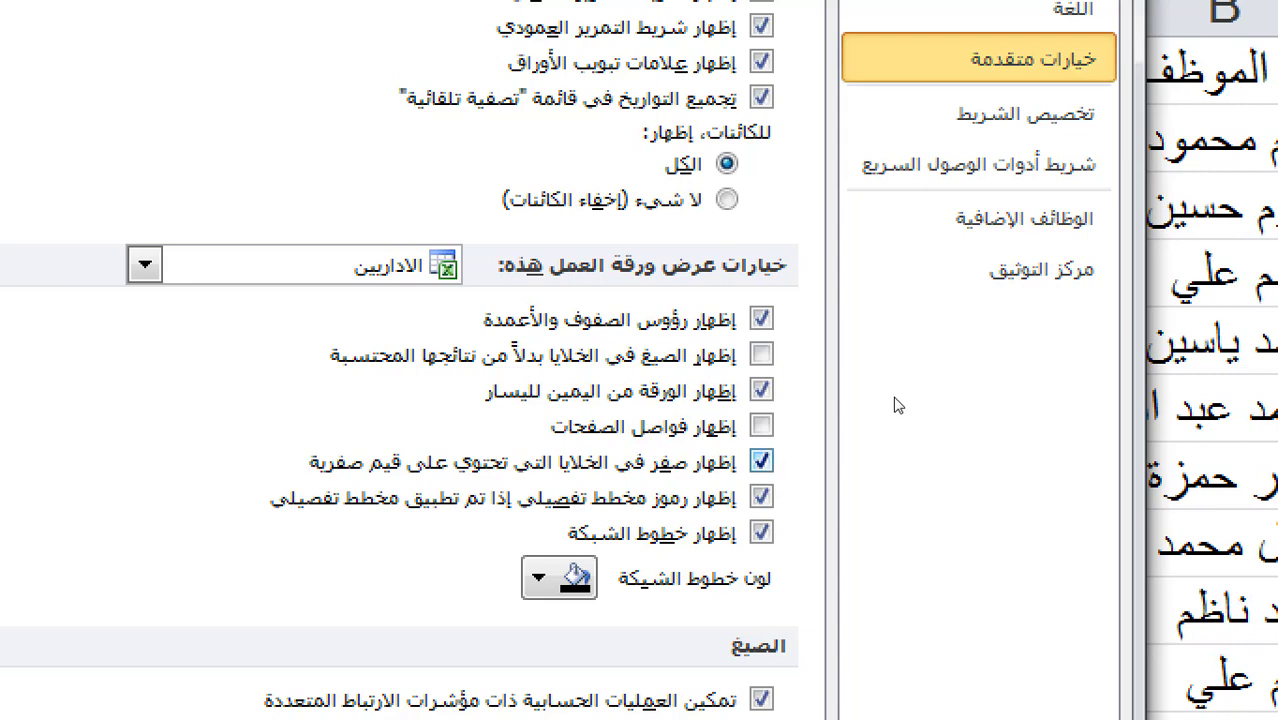
left_click(762, 461)
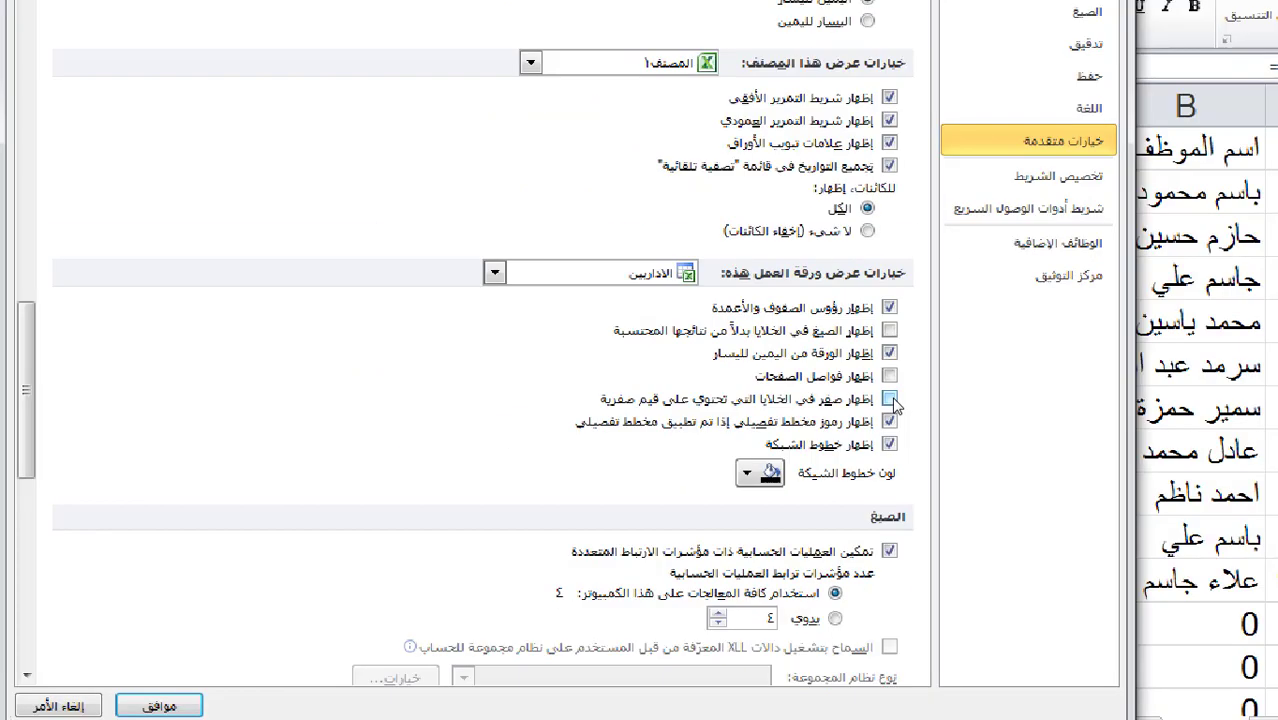
left_click(159, 706)
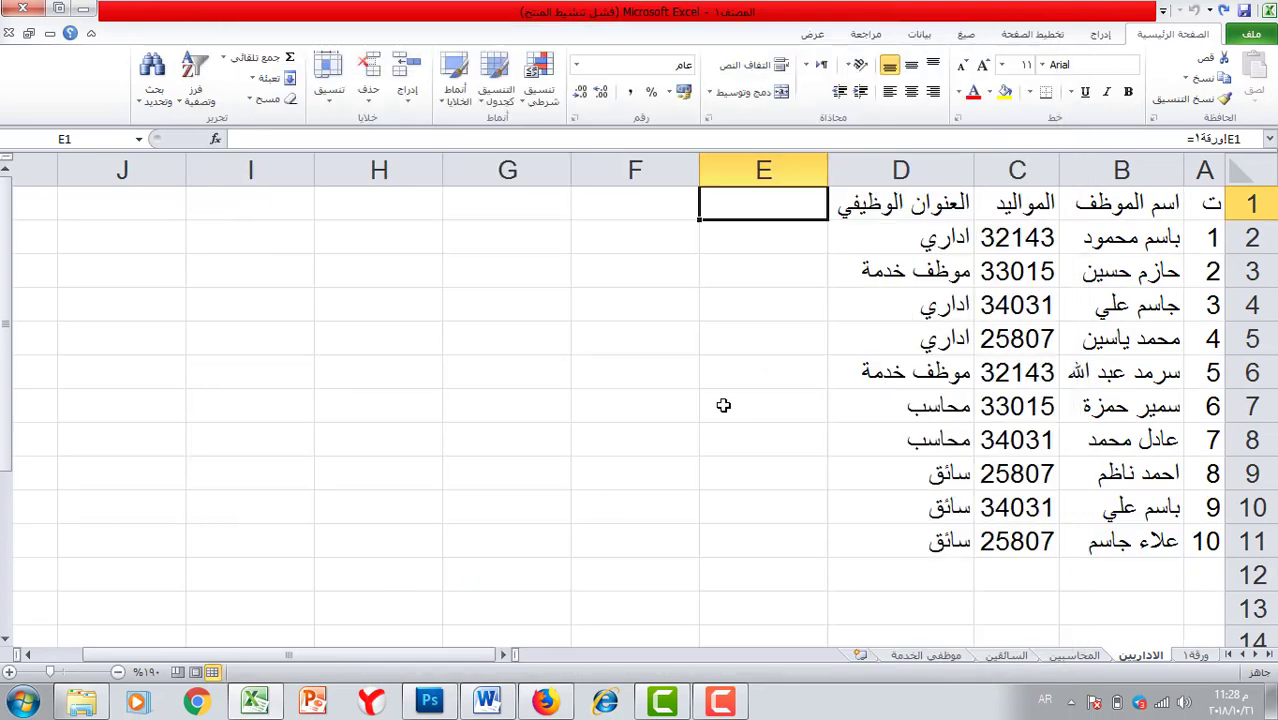
left_click(710, 400)
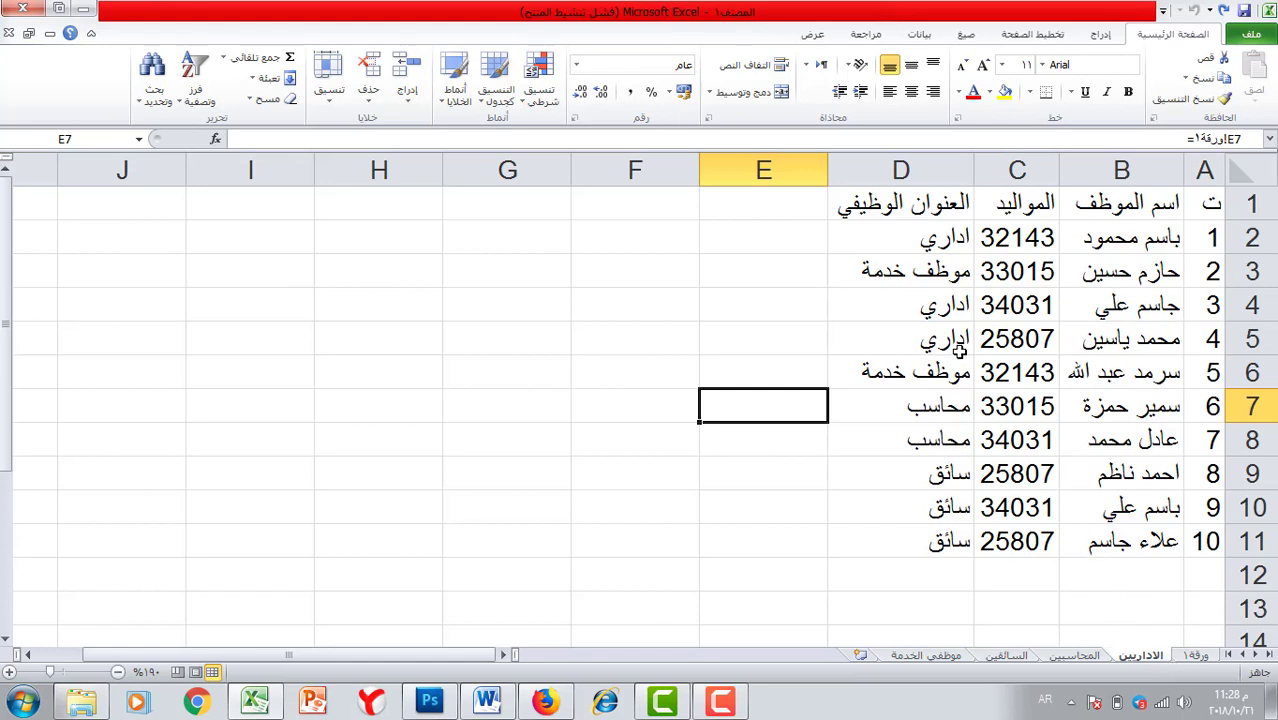
- Add filters to the table on the الاداريين sheet and filter the العنوان الوظيفي column to show only اداري
left_click(200, 88)
left_click(190, 190)
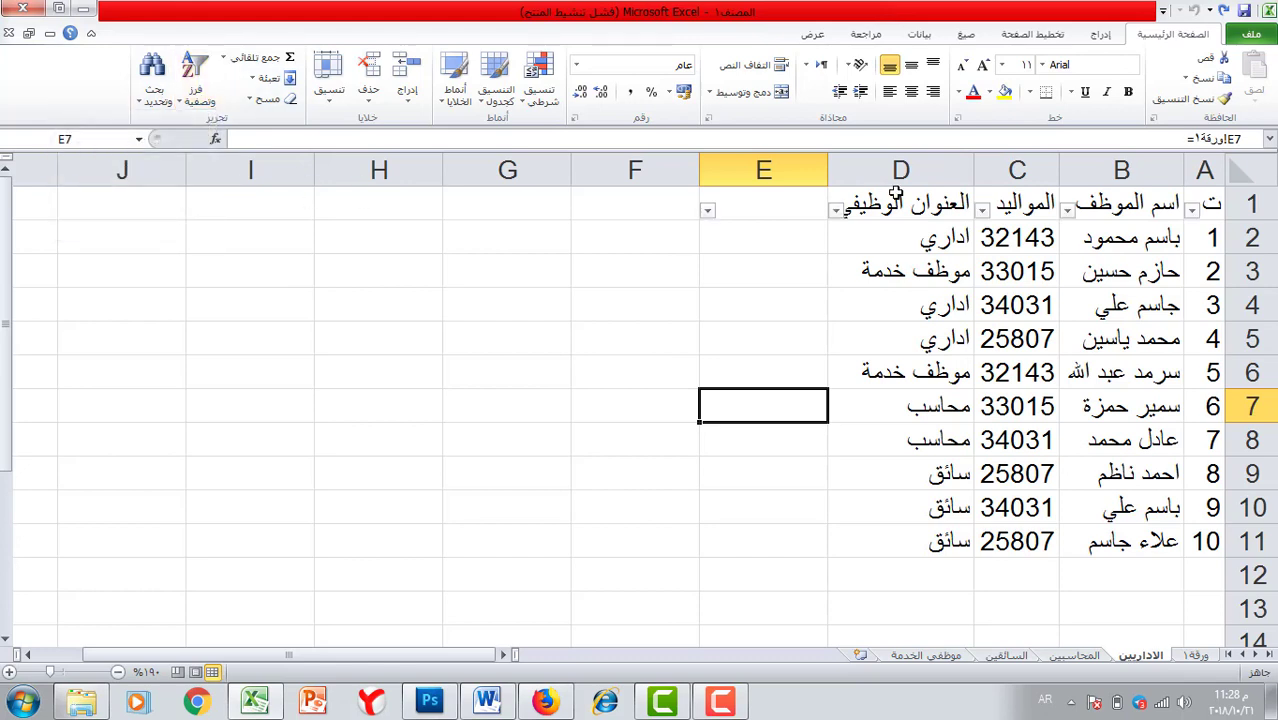
left_click(835, 211)
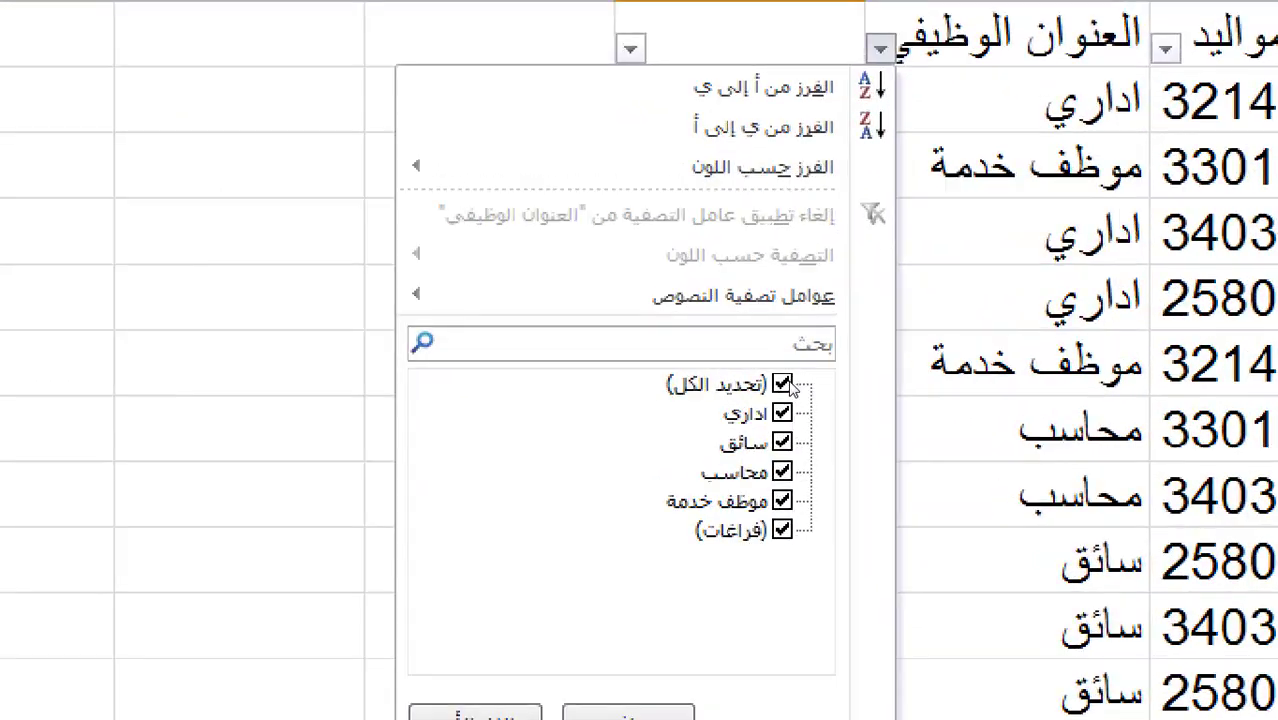
left_click(786, 383)
left_click(786, 397)
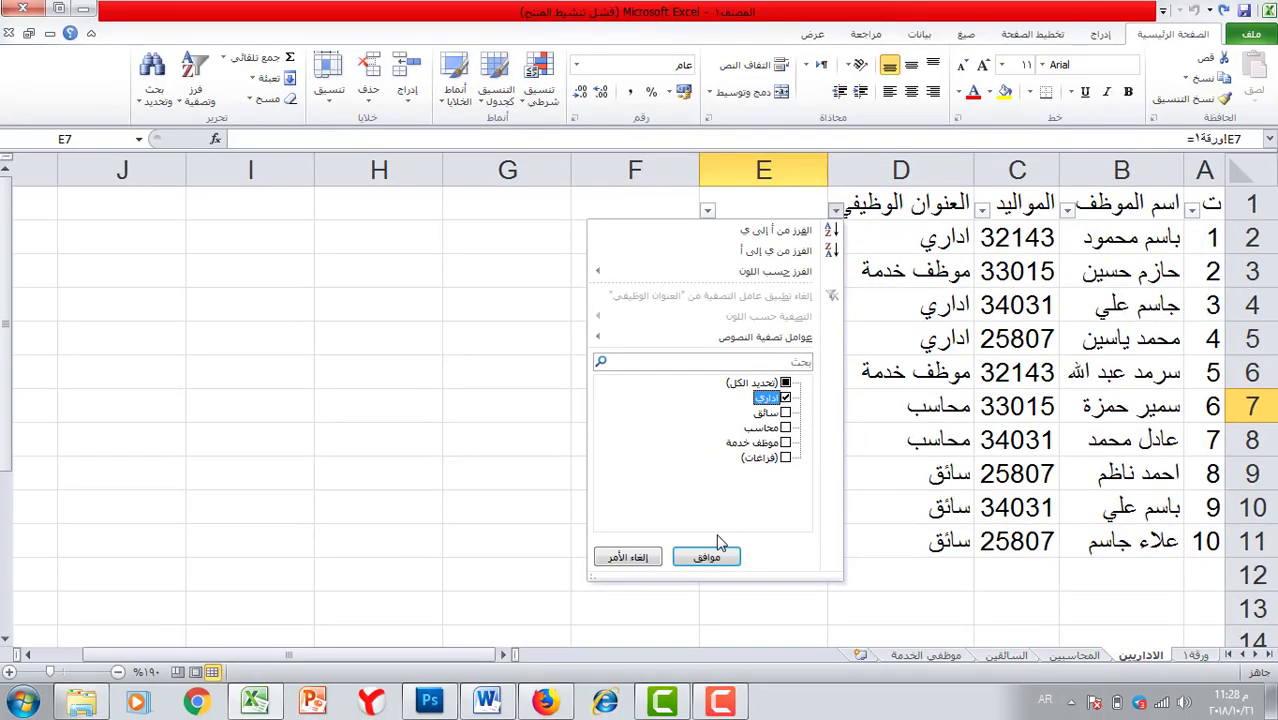
left_click(710, 556)
left_click(775, 437)
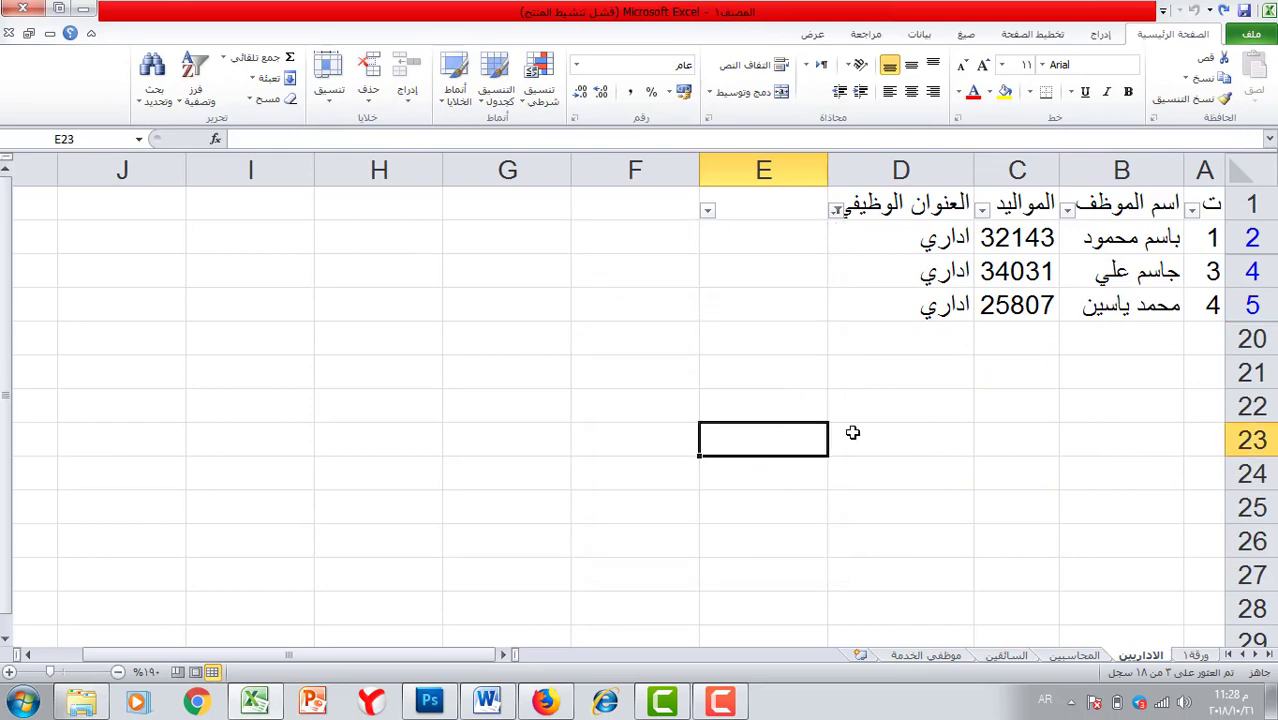
- On the المحاسبين sheet, link cell A1 to cell A1 of ورقة١ and fill the formula over A1:G20
left_click(1094, 656)
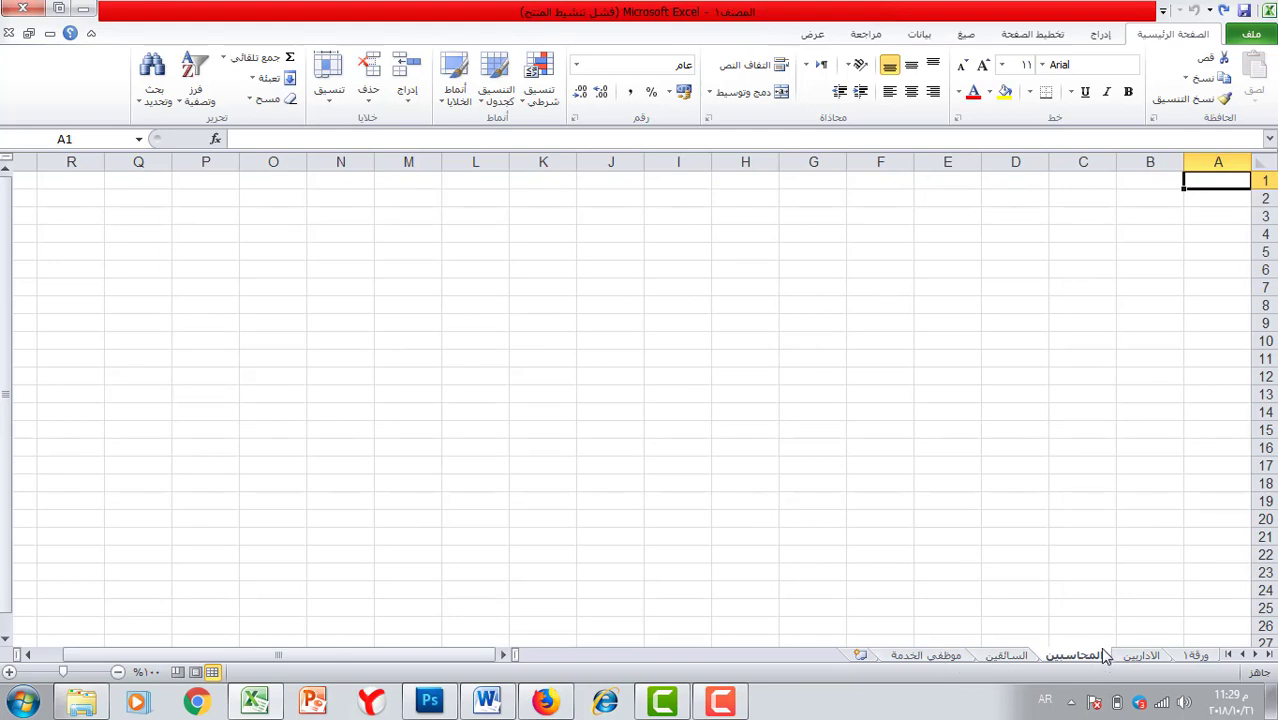
type("=")
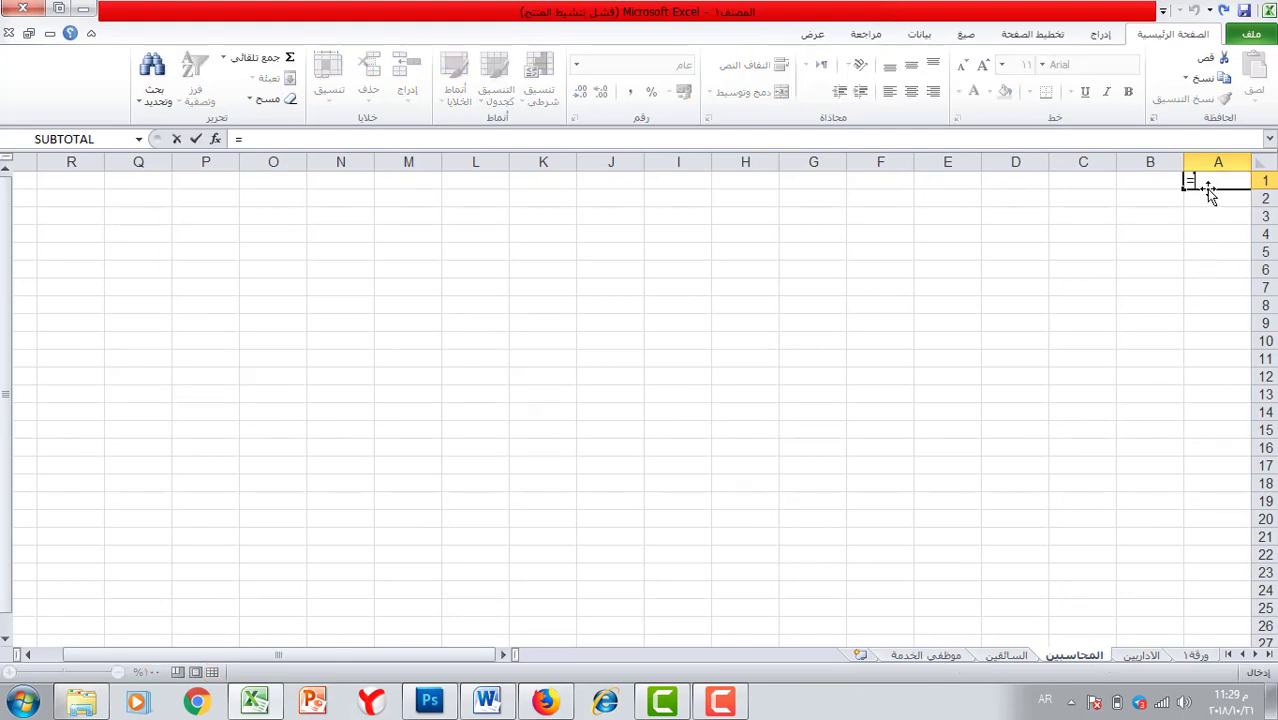
left_click(1197, 655)
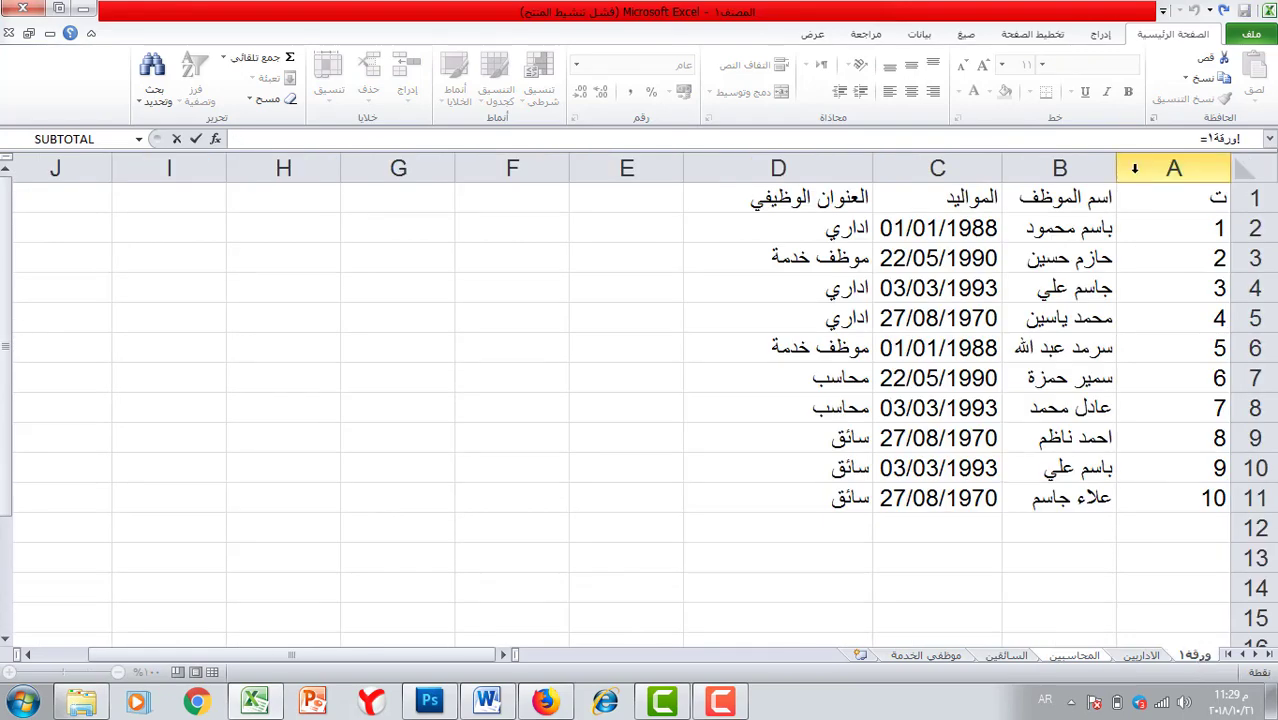
left_click(1172, 193)
key("Return")
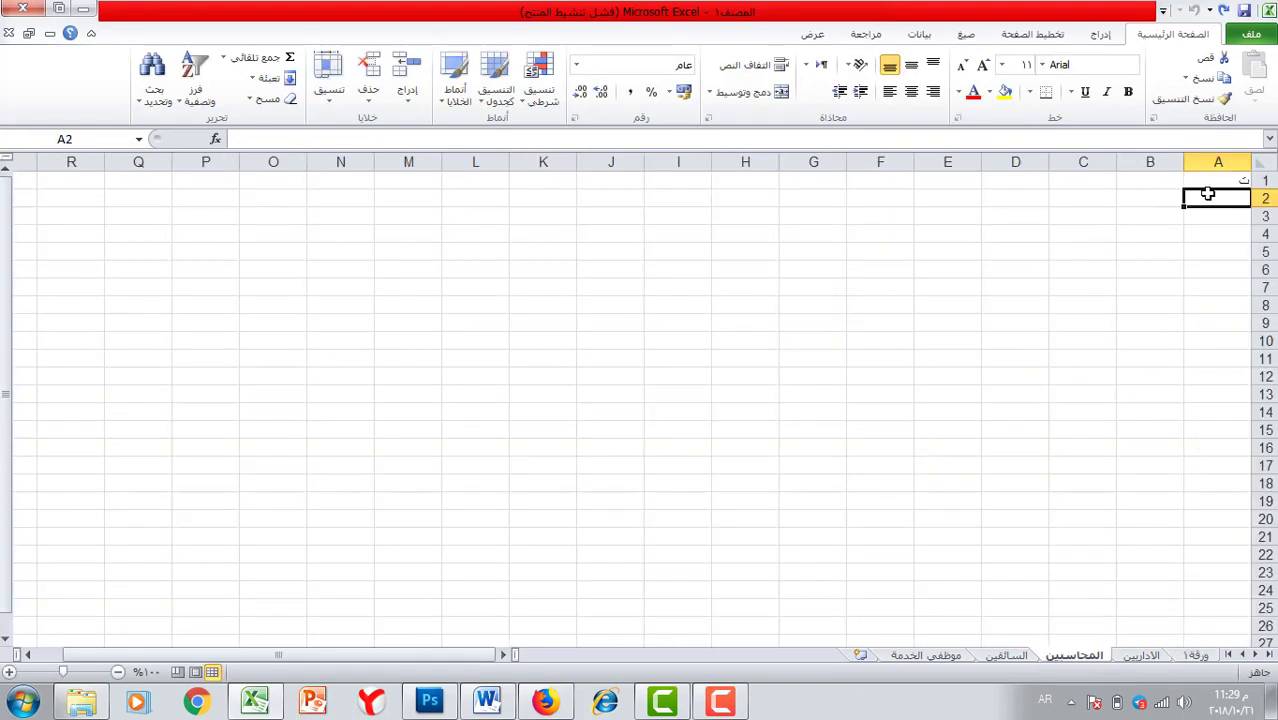
left_click(1192, 186)
left_click_drag(1188, 189, 778, 527)
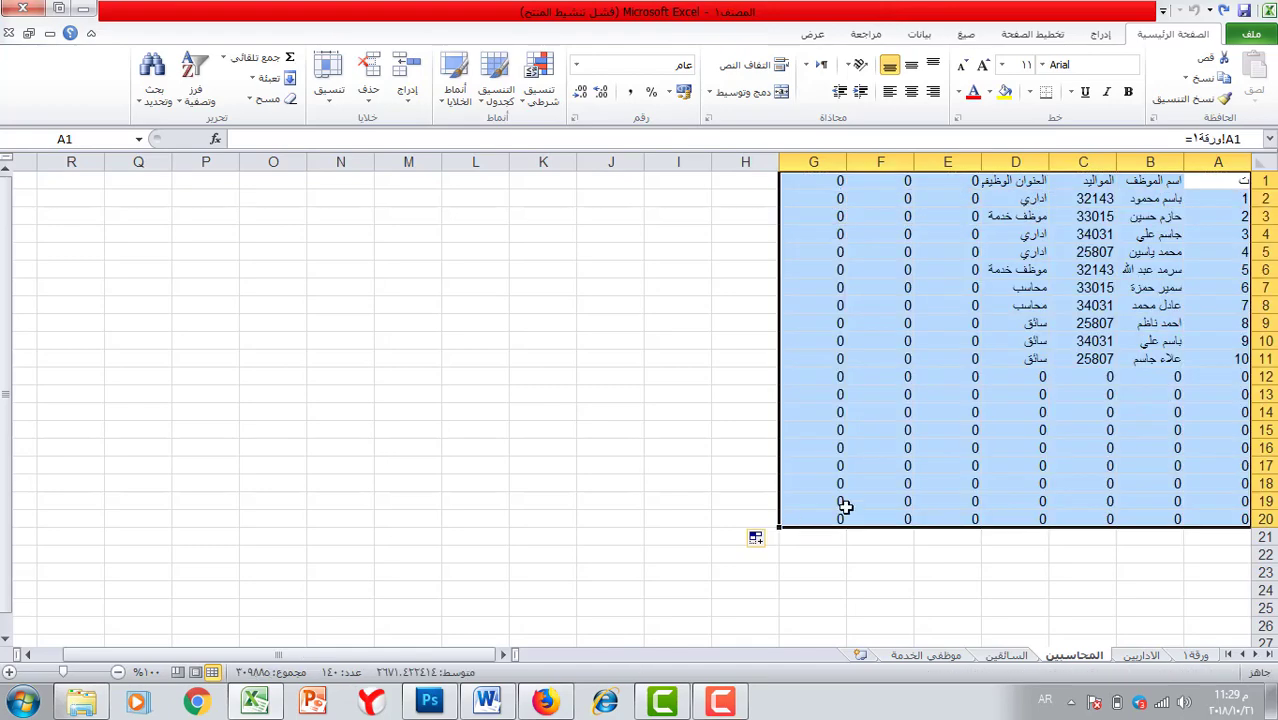
left_click(710, 316)
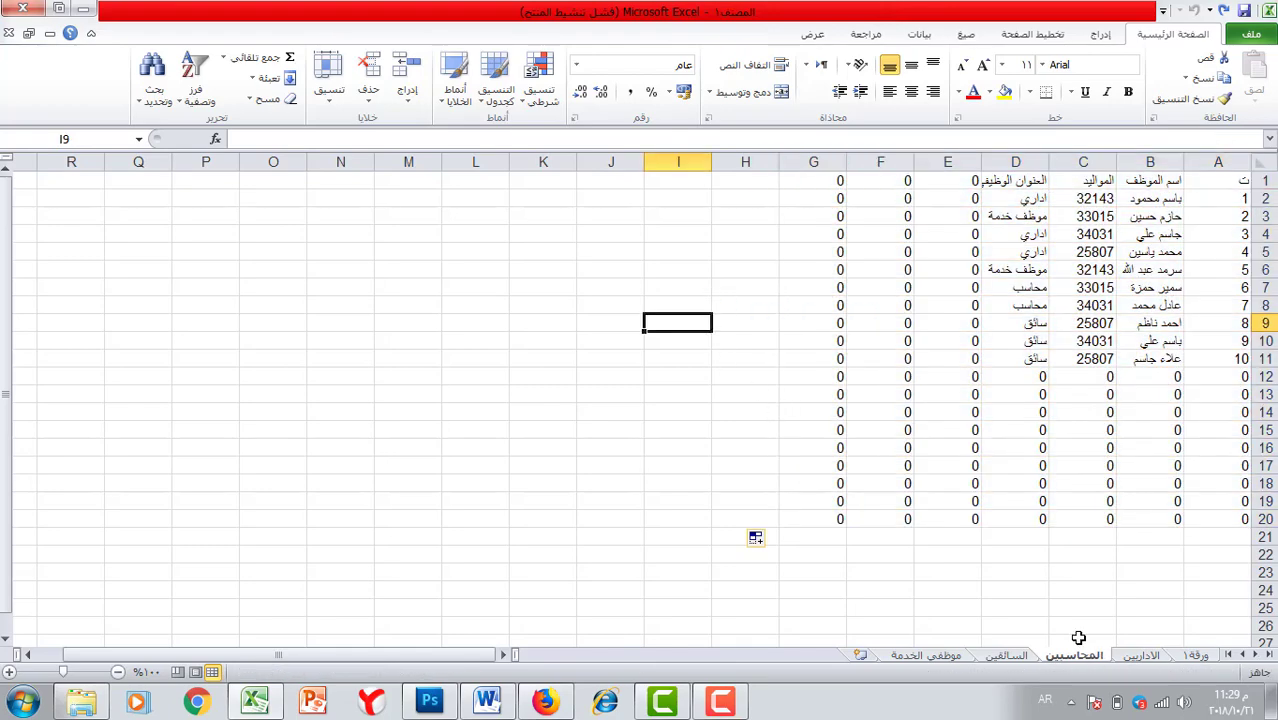
- On the السائقين sheet, link cell A1 to cell A1 of ورقة١ and fill the formula over A1:E16
left_click(1008, 656)
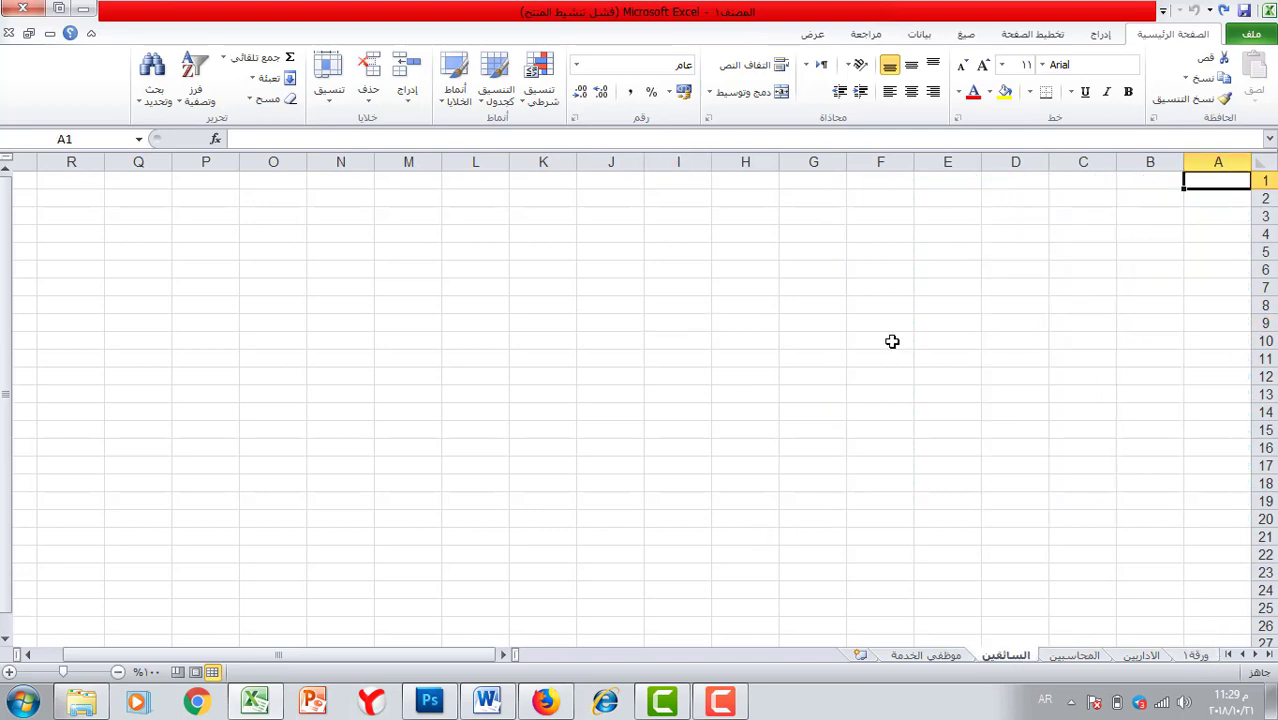
type("=")
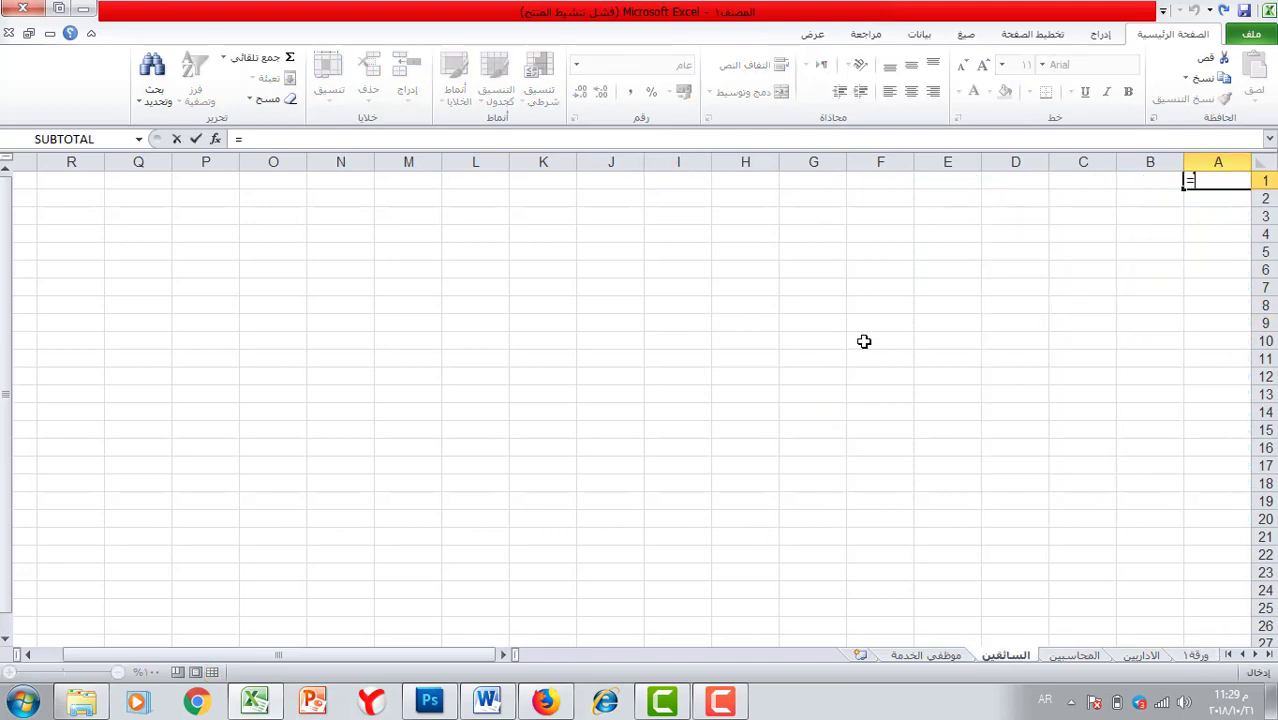
left_click(1195, 656)
left_click(1195, 200)
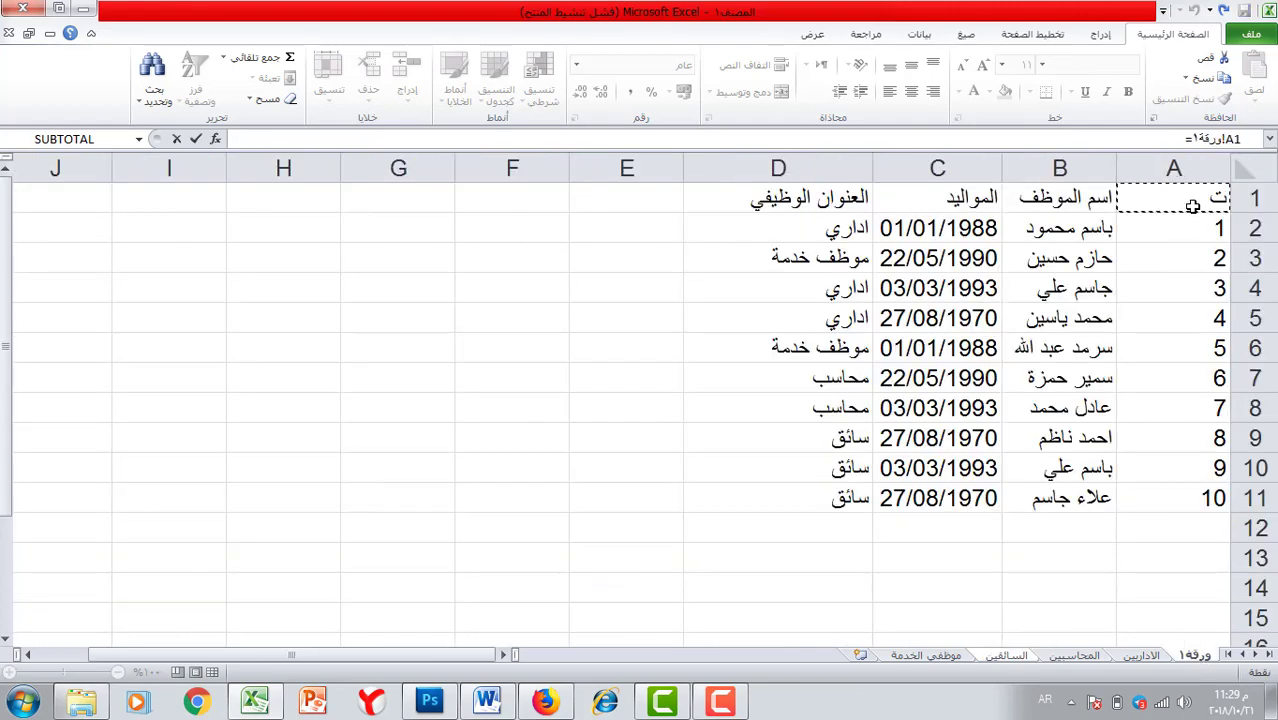
key("Return")
left_click(1195, 181)
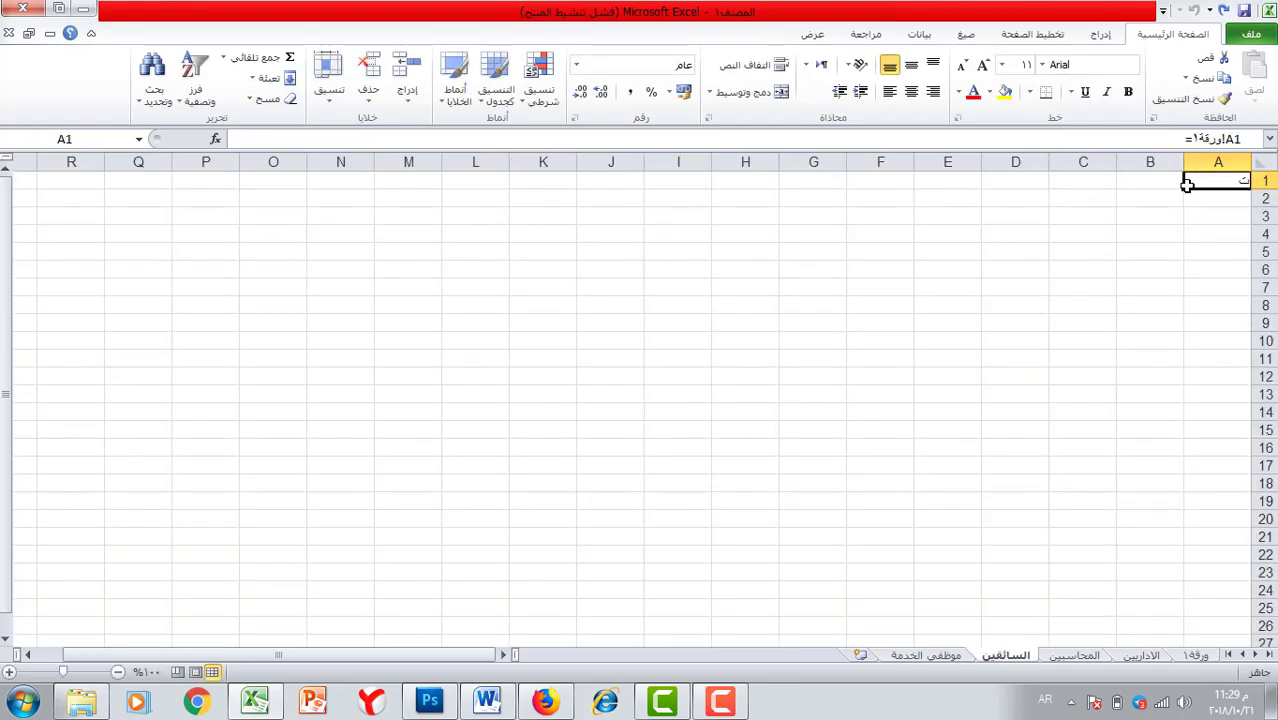
left_click_drag(1187, 184, 917, 459)
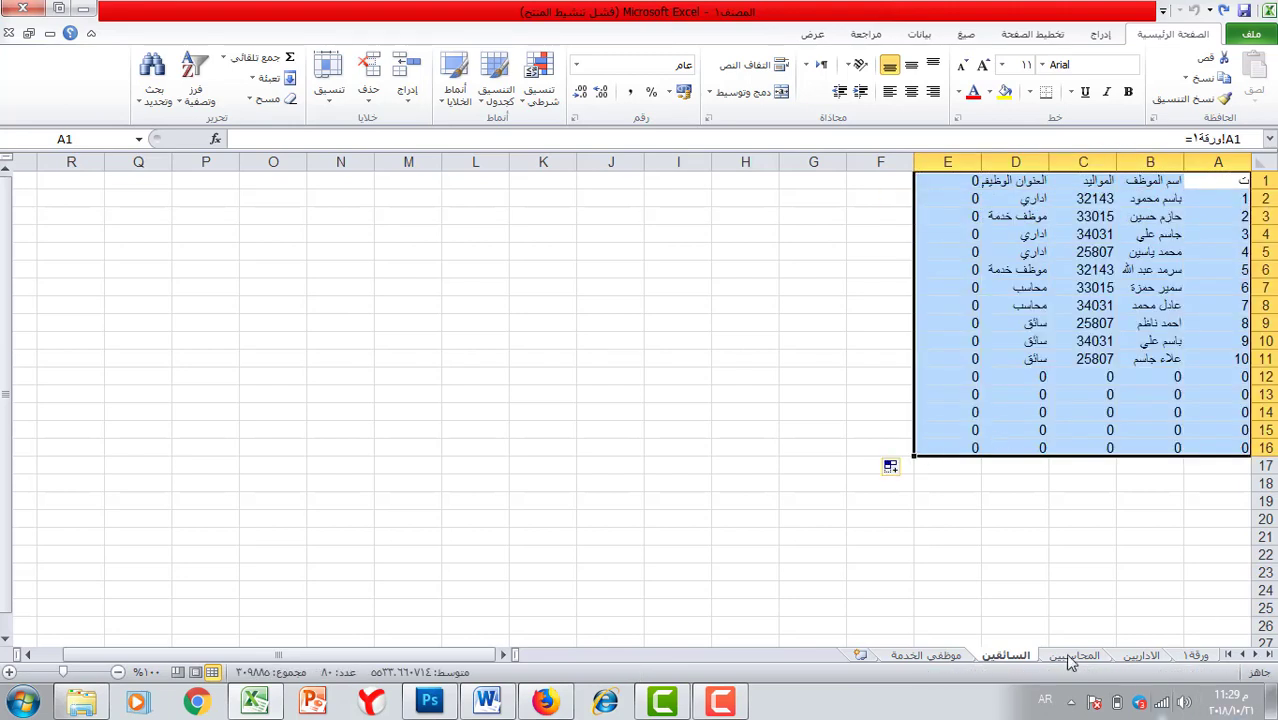
- On the موظفي الخدمة sheet, link cell A1 to cell A1 of ورقة١ and fill the formula over A1:F17
left_click(936, 655)
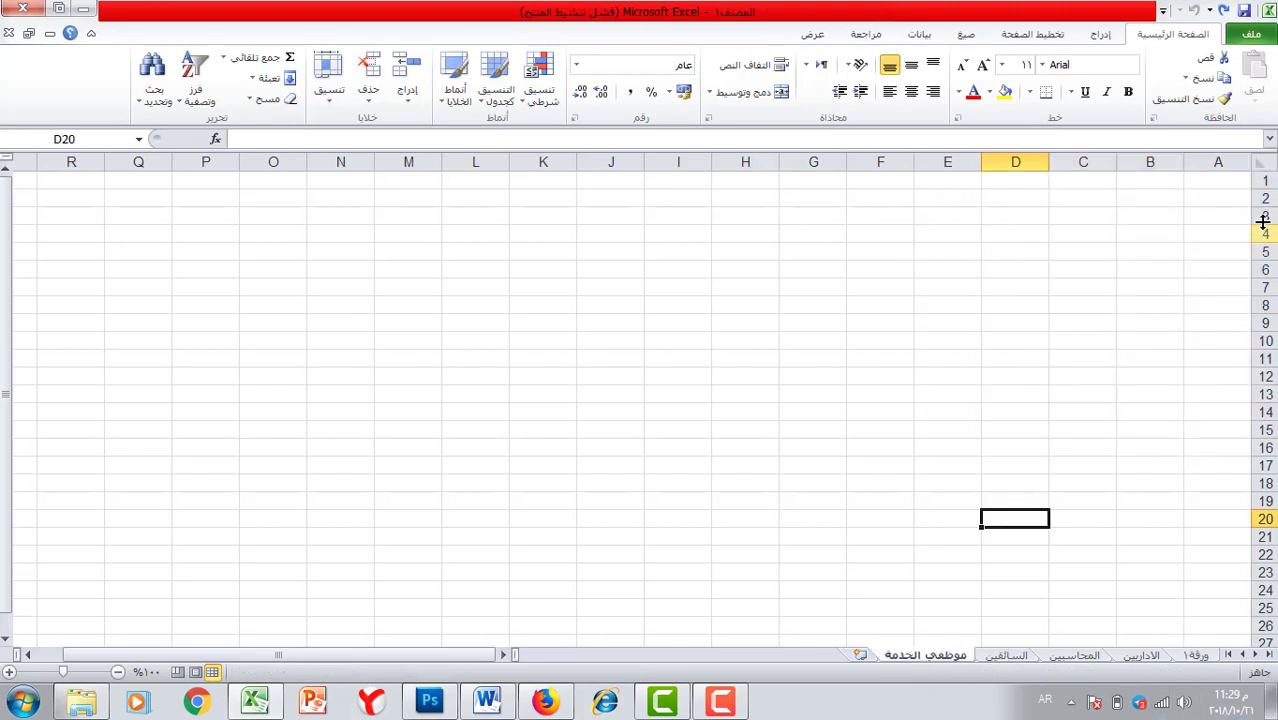
left_click(1235, 186)
type("=")
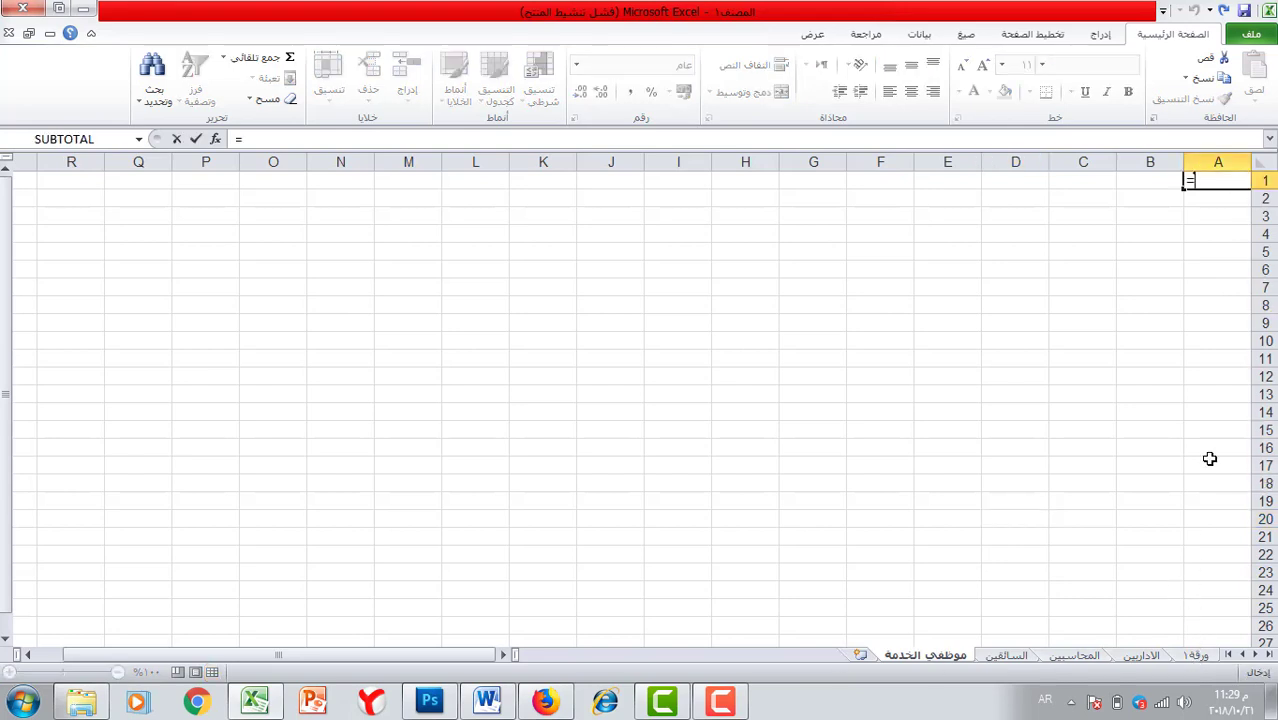
left_click(1196, 655)
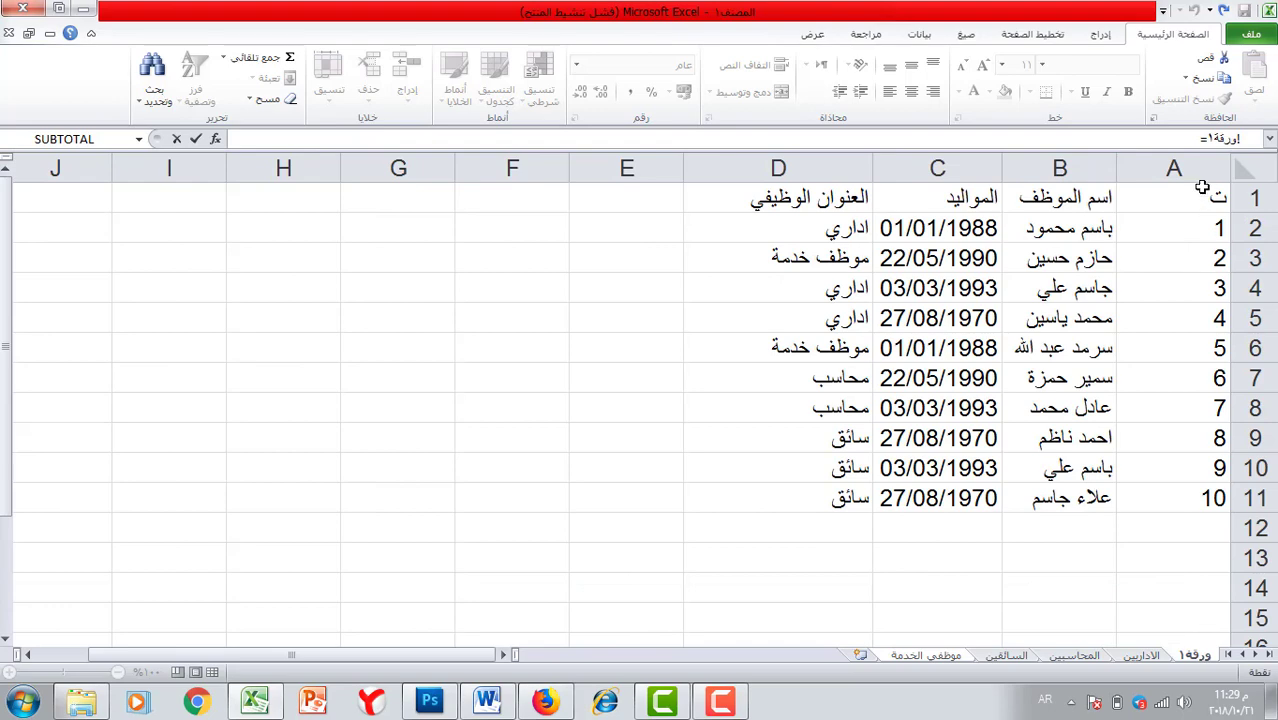
left_click(1203, 195)
key("Return")
left_click(1205, 183)
left_click_drag(1184, 189, 827, 466)
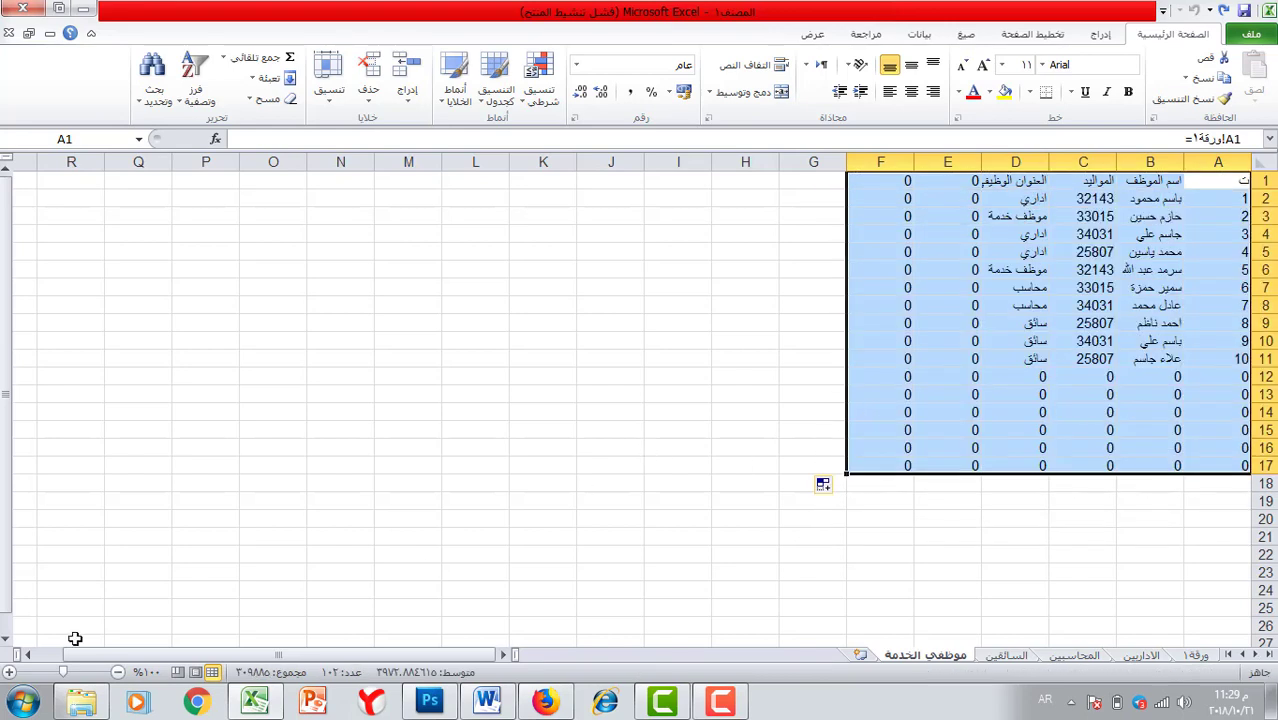
- Turn off the display of zeros in cells with zero values for the موظفي الخدمة worksheet in the advanced options
left_click(9, 672)
left_click(9, 672)
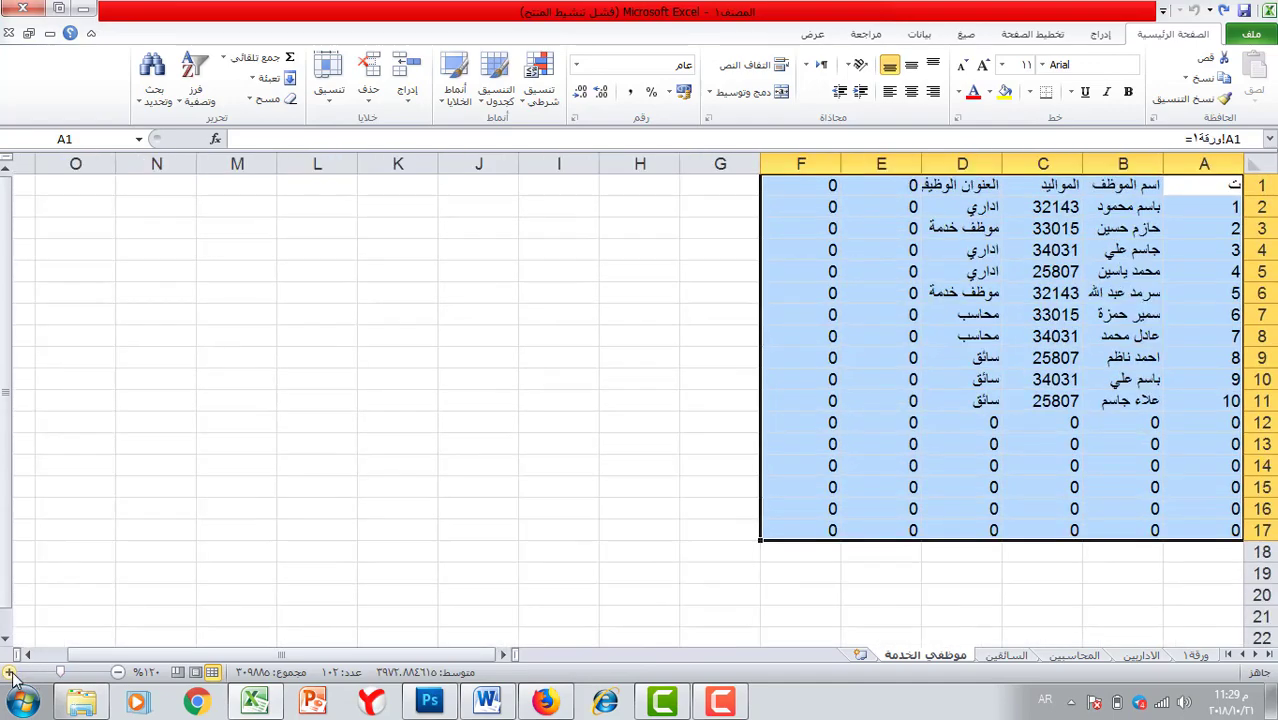
left_click(9, 672)
left_click(9, 672)
left_click(9, 672)
left_click(1251, 34)
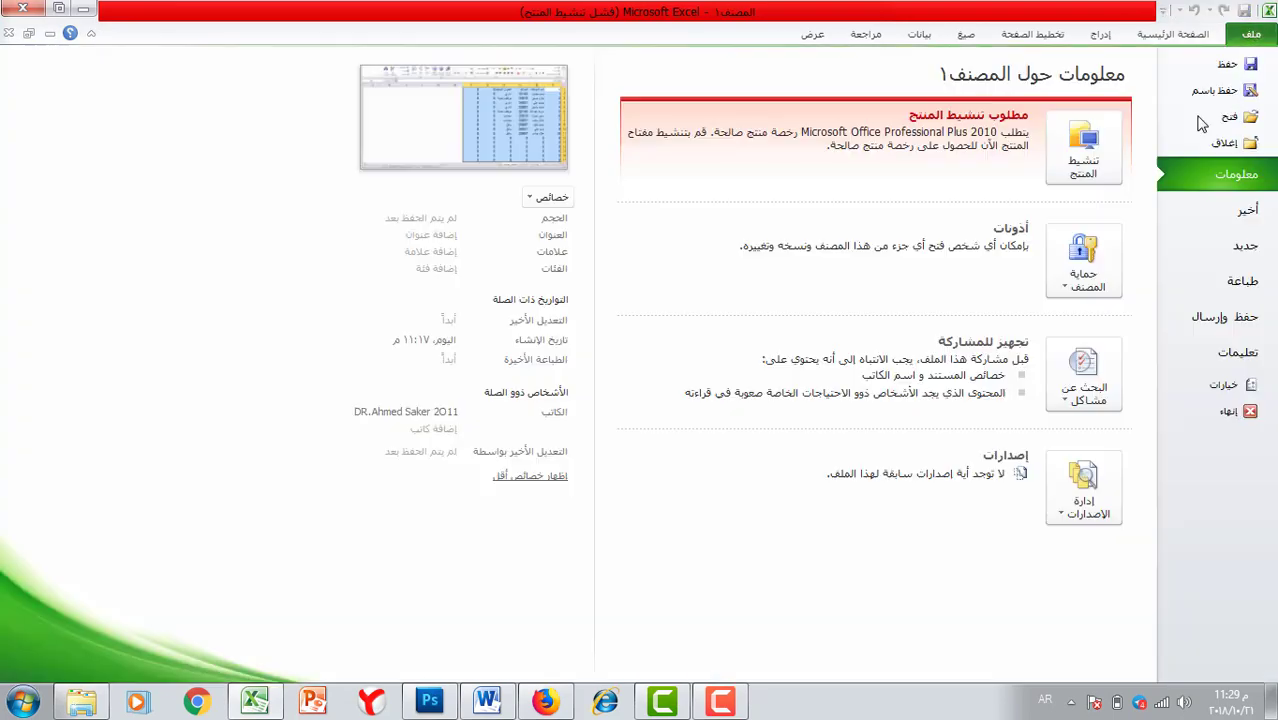
left_click(1222, 384)
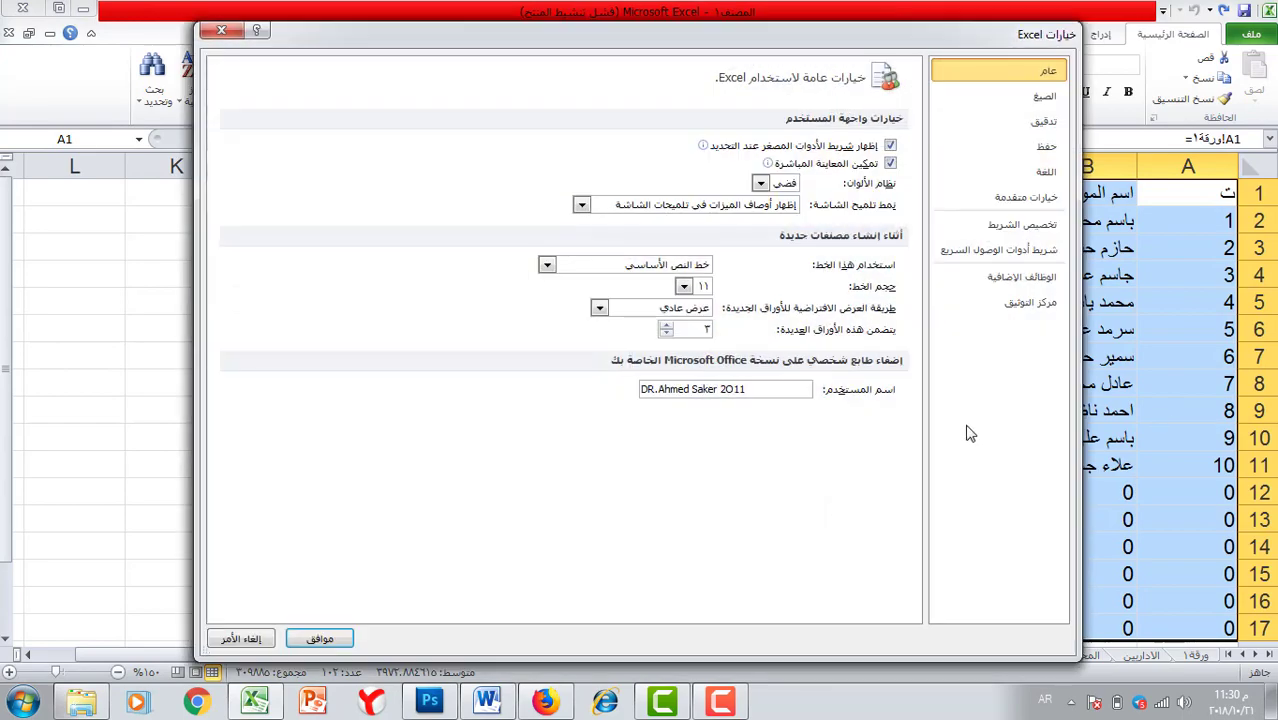
left_click(1000, 200)
scroll(700, 380, "down", 10)
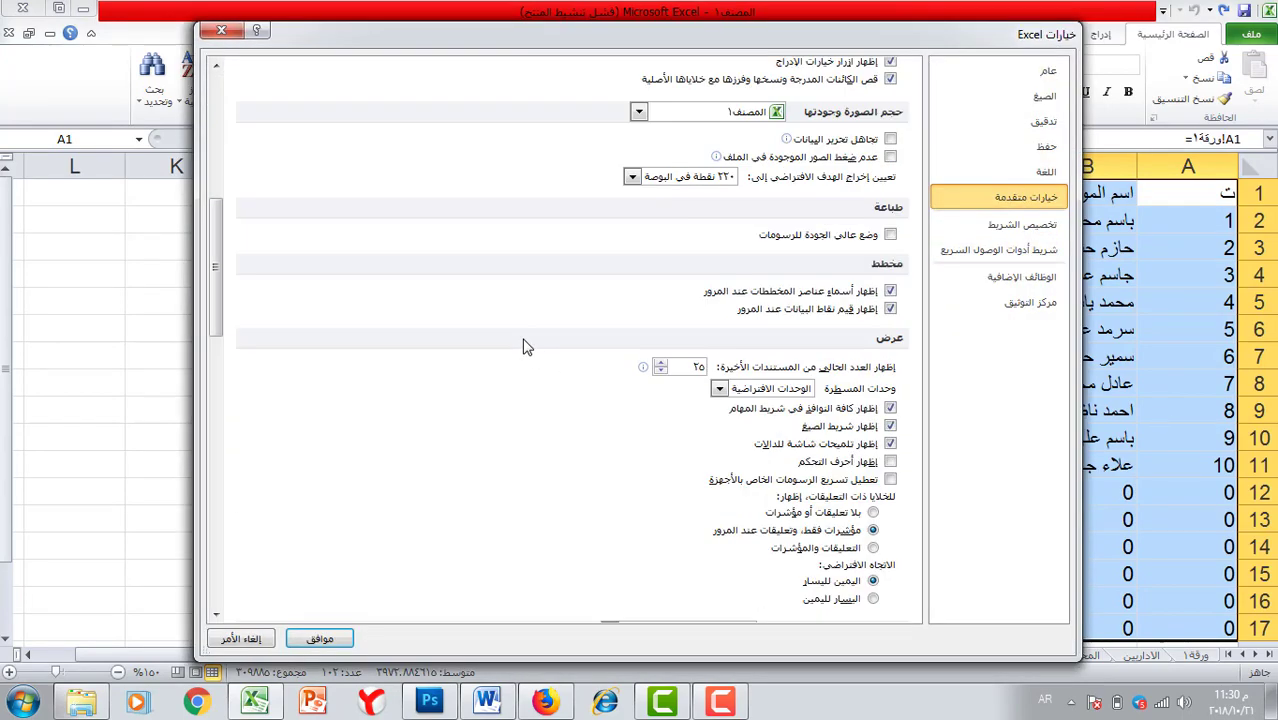
scroll(527, 347, "down", 10)
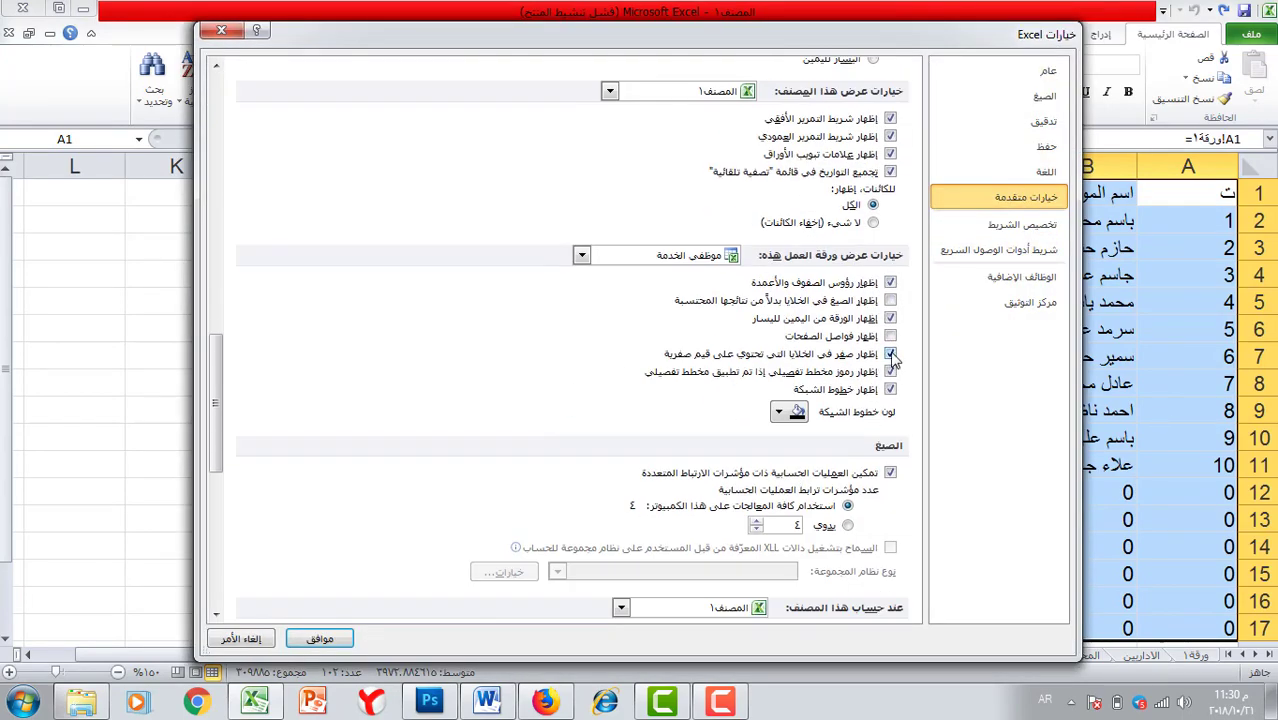
left_click(890, 355)
left_click(320, 638)
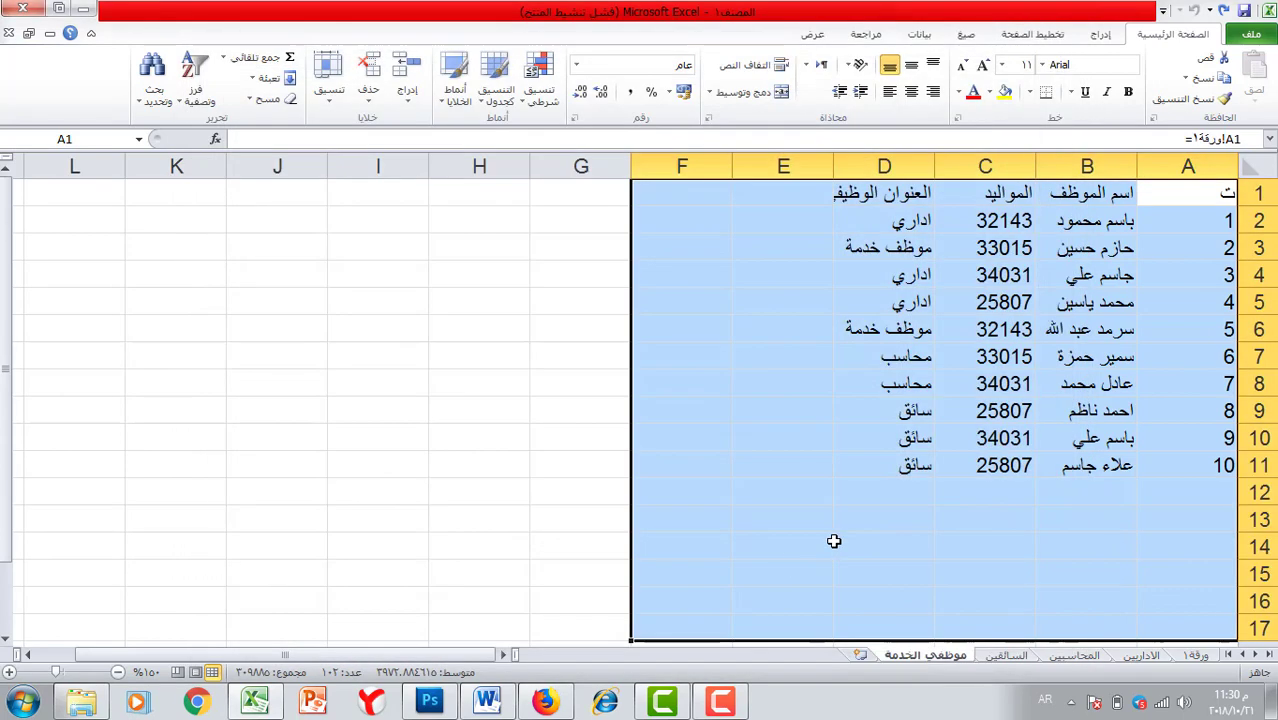
left_click(958, 519)
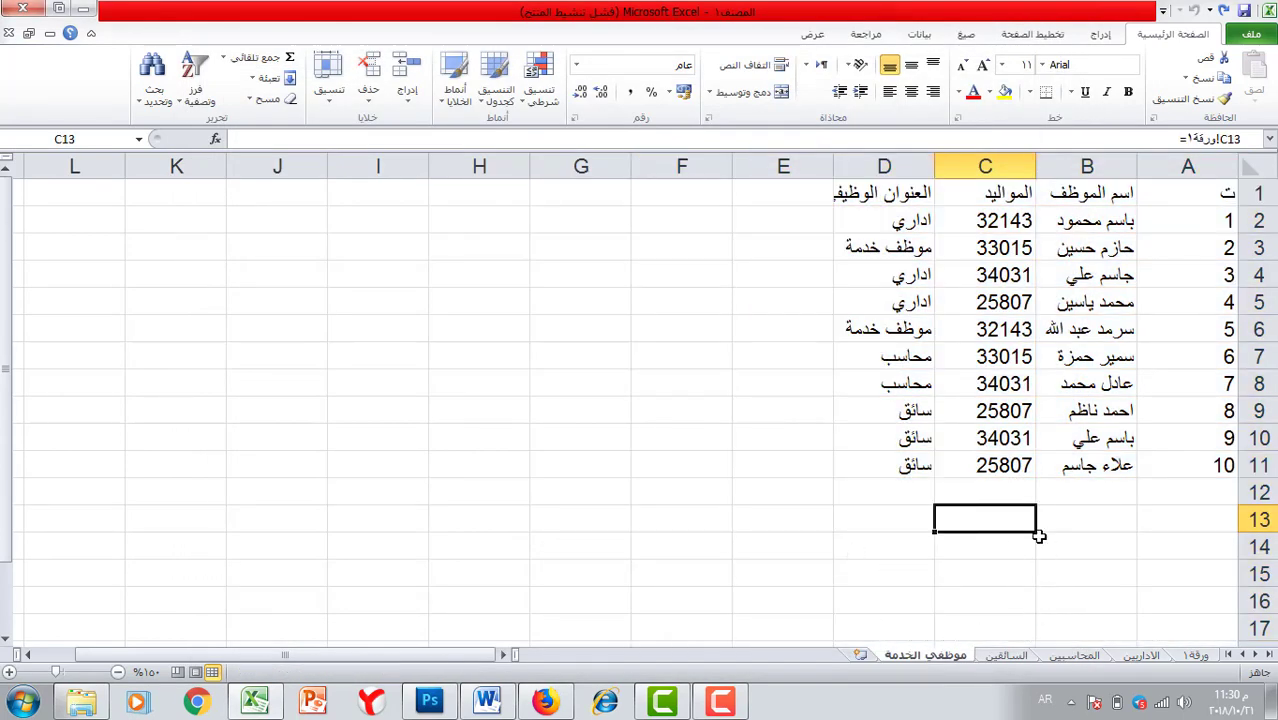
- Fit column D on the موظفي الخدمة sheet to its contents and view the filtered الاداريين sheet
double_click(832, 175)
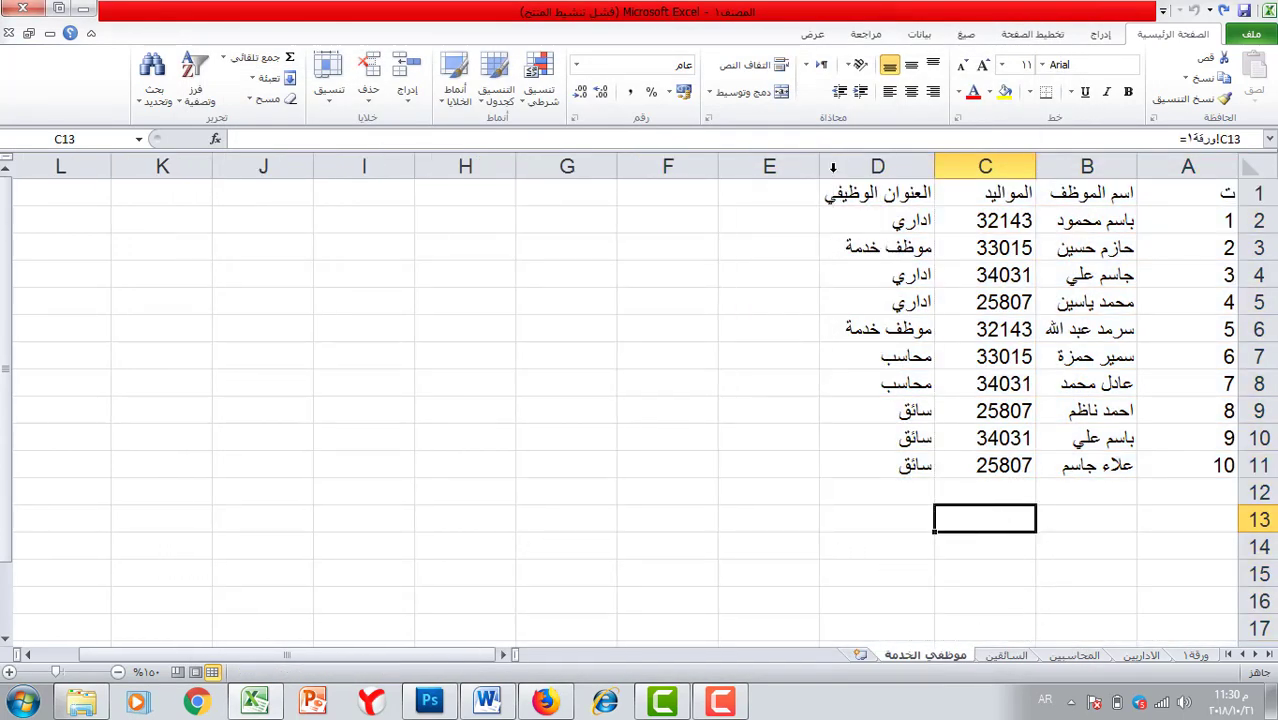
left_click(1148, 656)
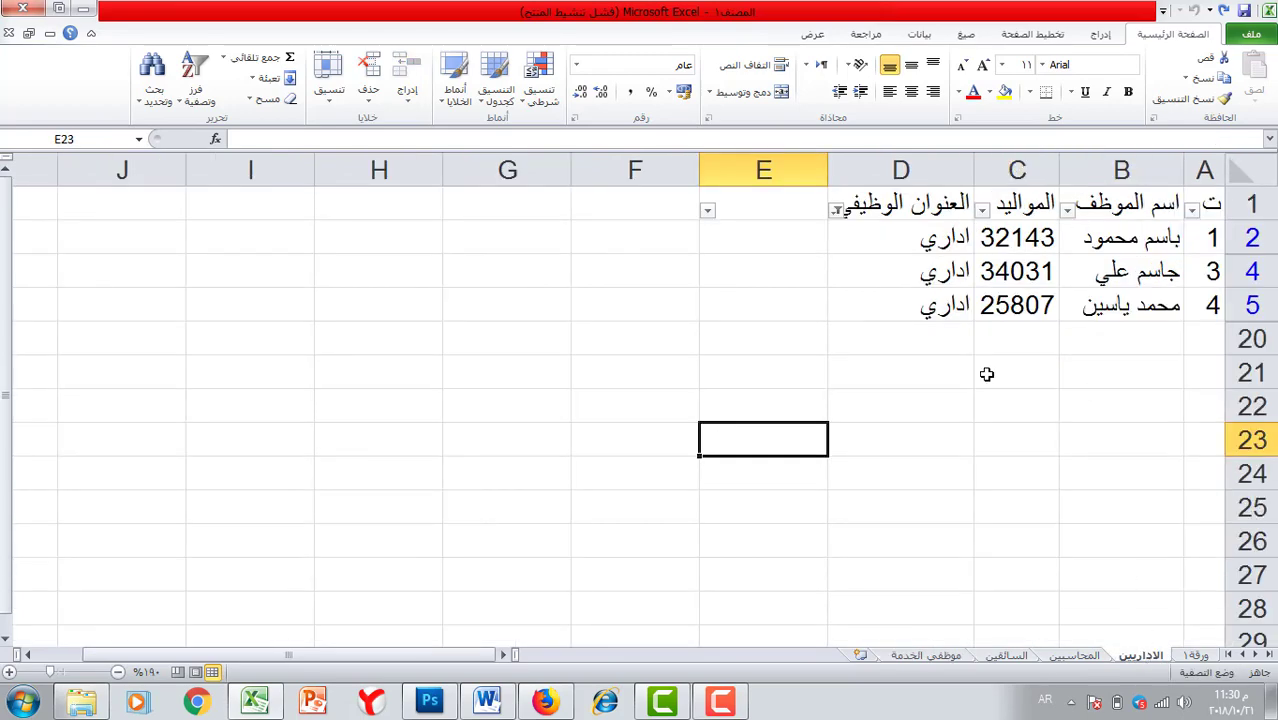
- On the المحاسبين sheet, turn on filtering for the table starting at cell A1
left_click(1094, 657)
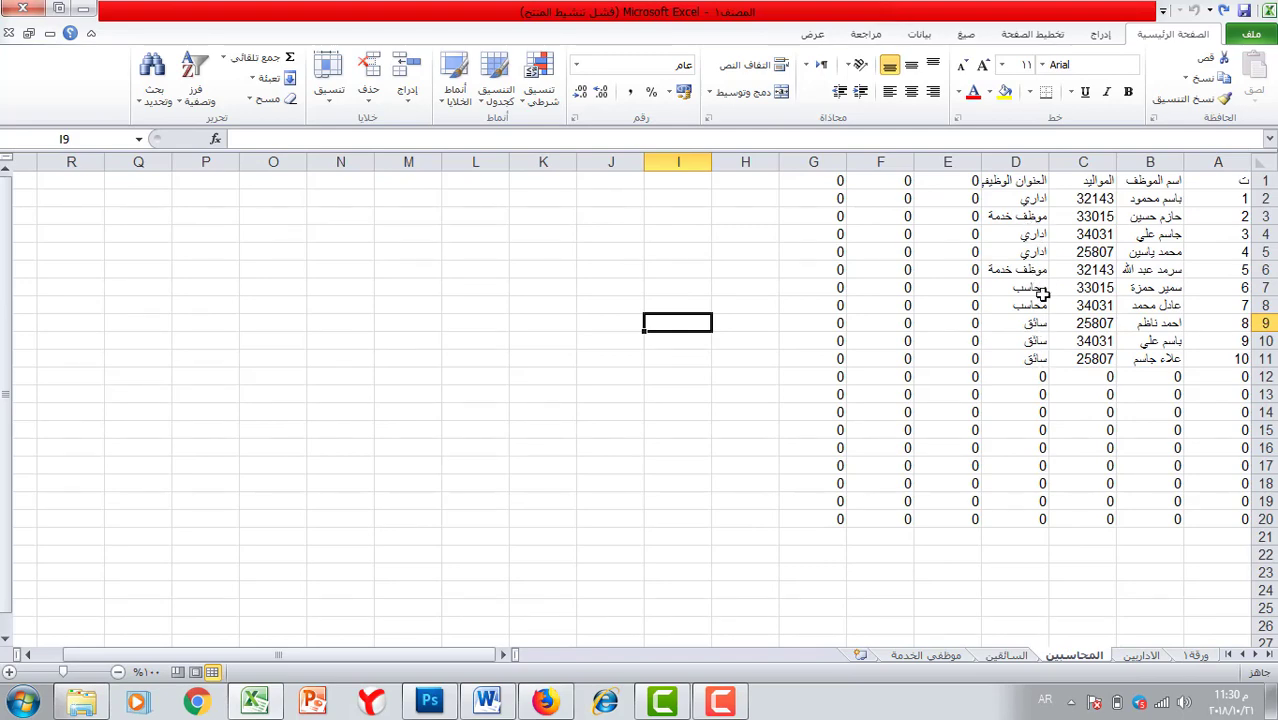
key("ctrl+Home")
left_click(203, 100)
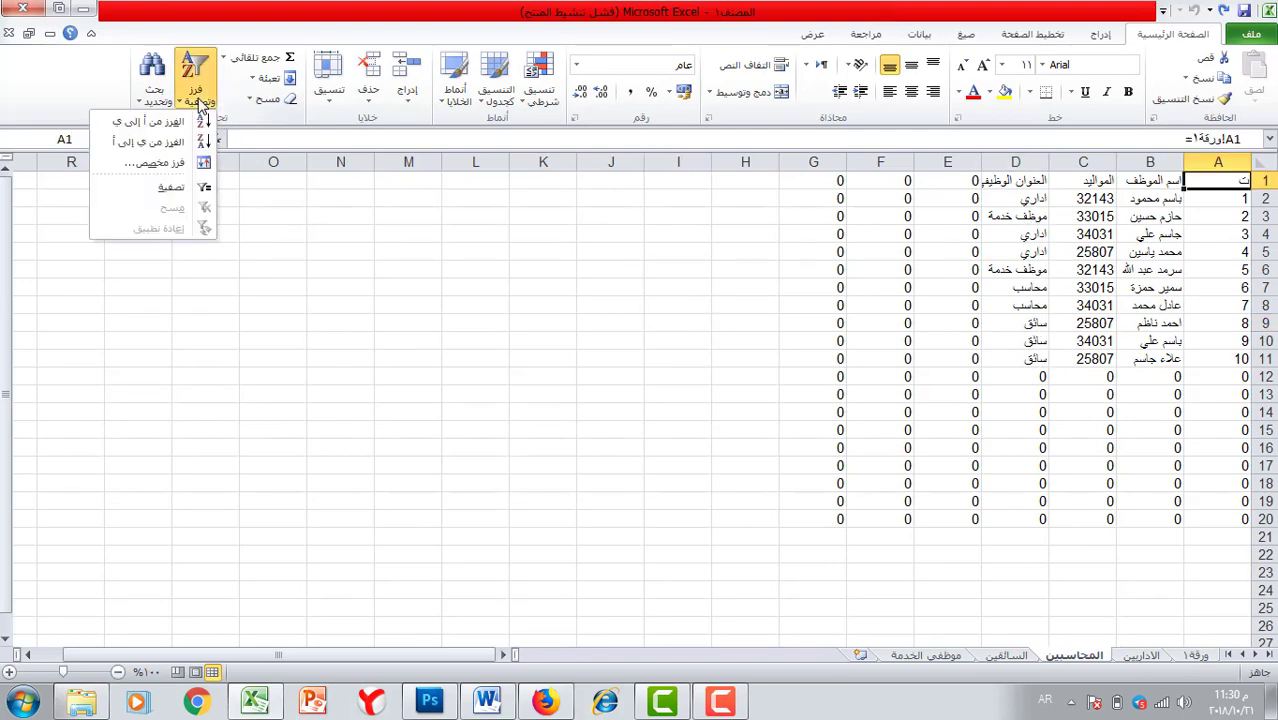
left_click(168, 184)
- Filter the العنوان الوظيفي column on the المحاسبين sheet to show only محاسب
left_click(988, 180)
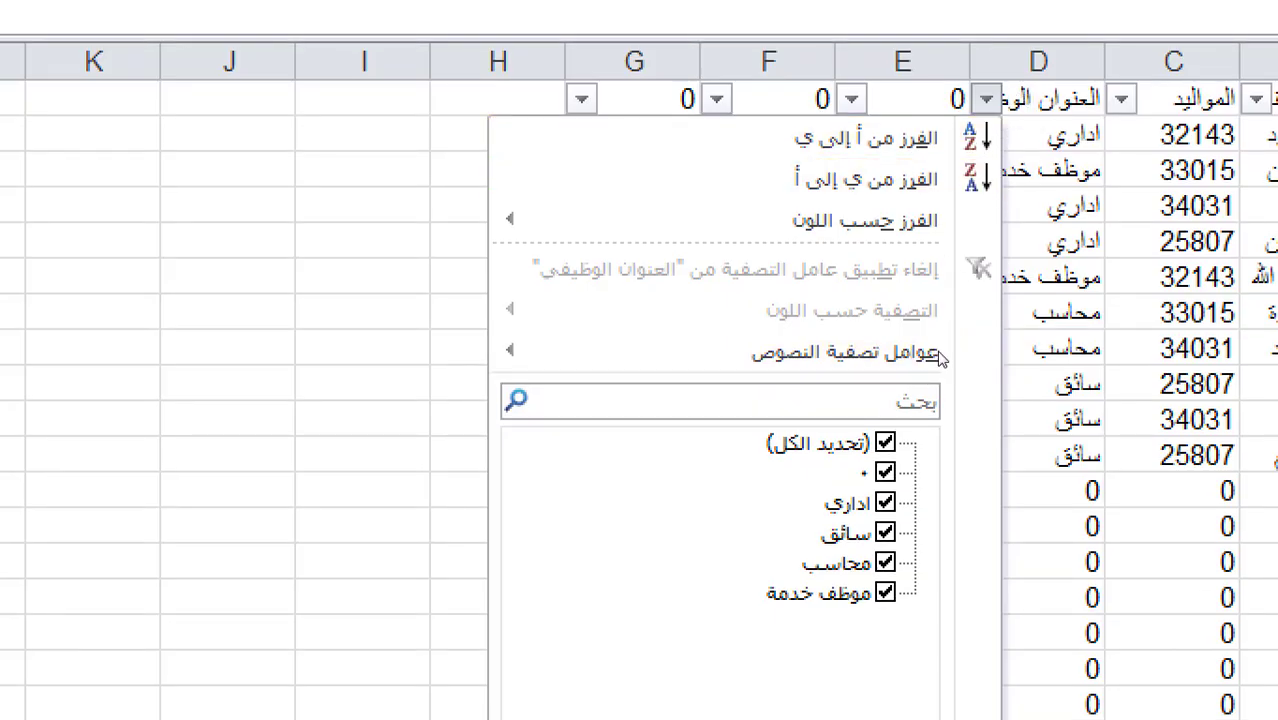
left_click(886, 443)
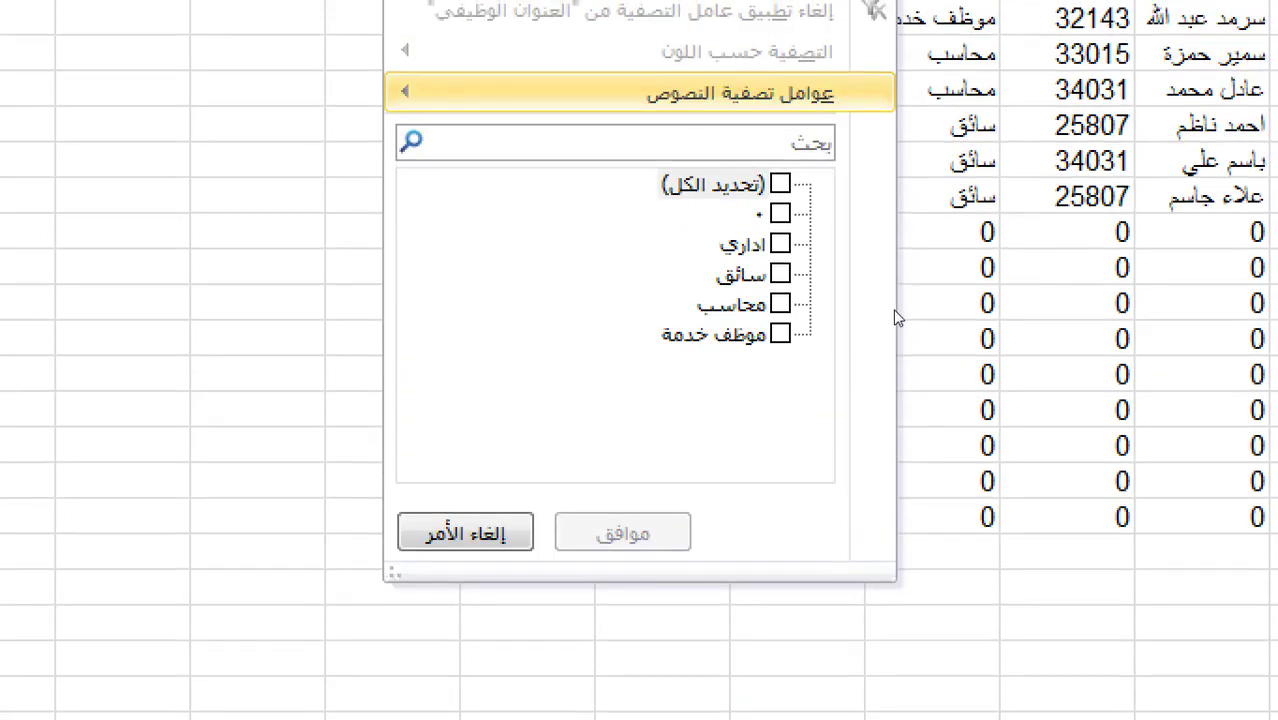
key("Down")
key("Down")
key("Down")
key("Down")
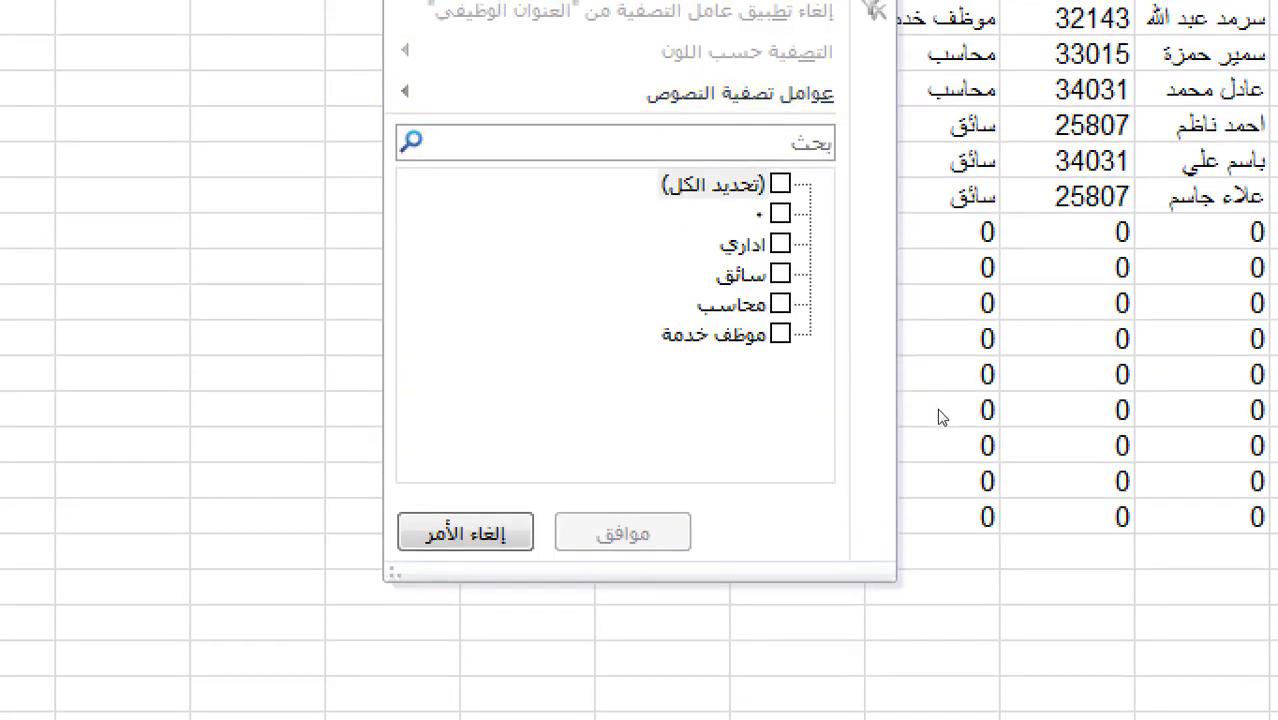
key("space")
key("Tab")
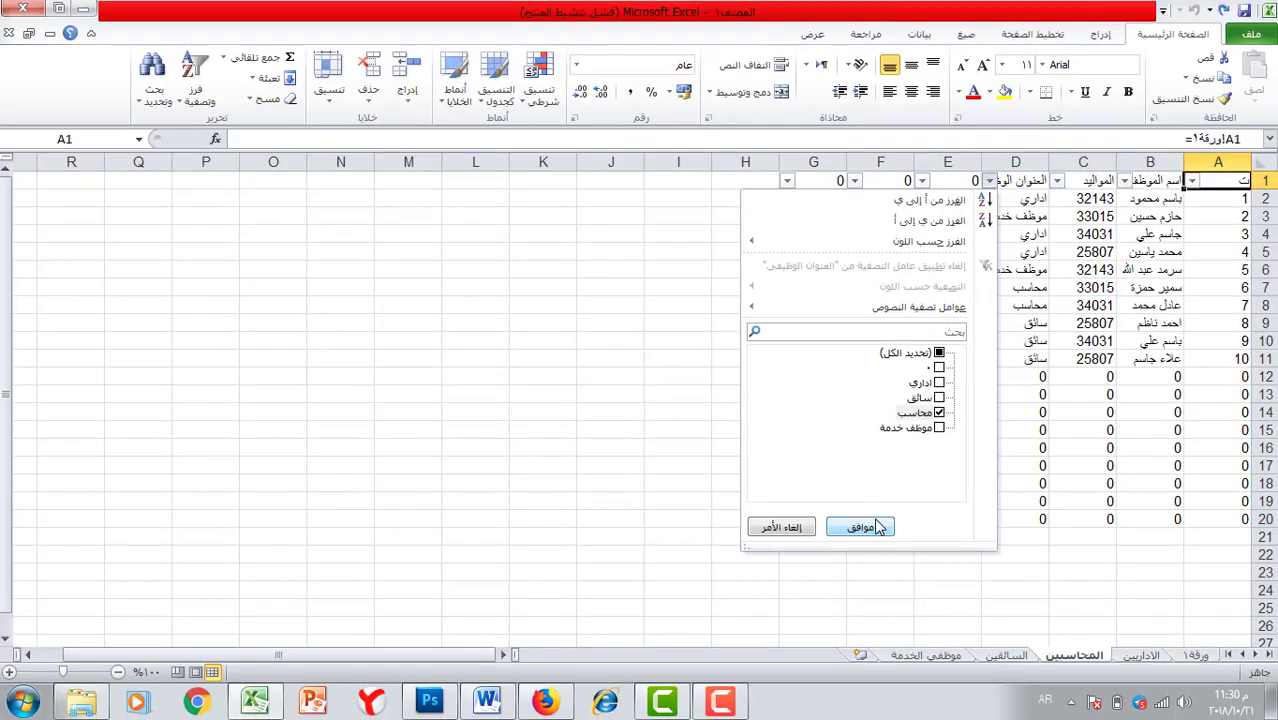
key("Return")
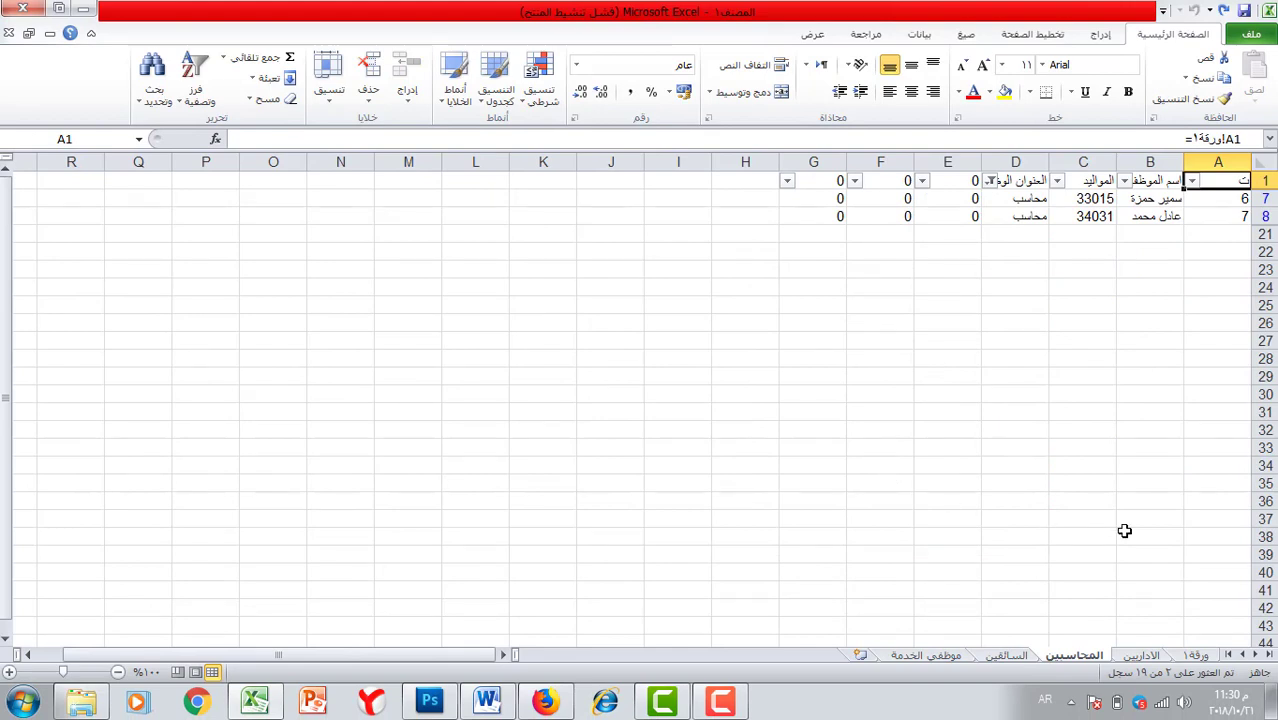
- On the السائقين sheet, turn on filtering and filter the العنوان الوظيفي column to show only سائق
left_click(1010, 656)
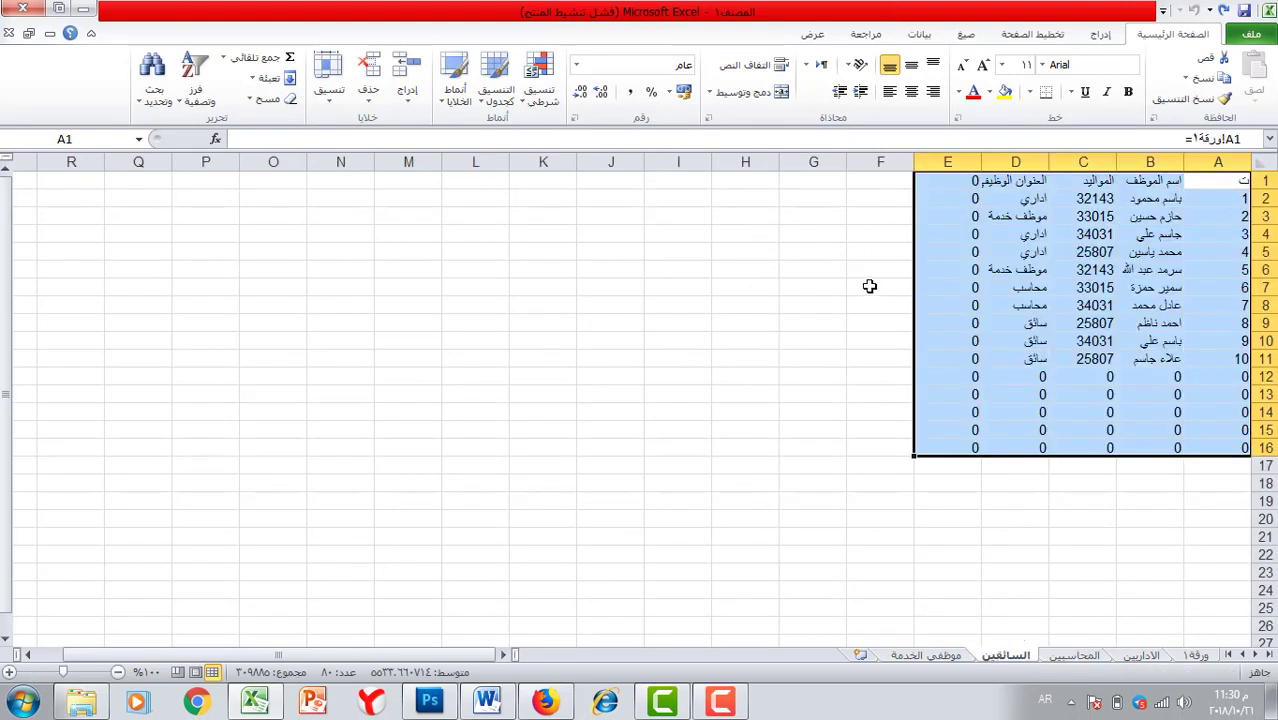
left_click(870, 286)
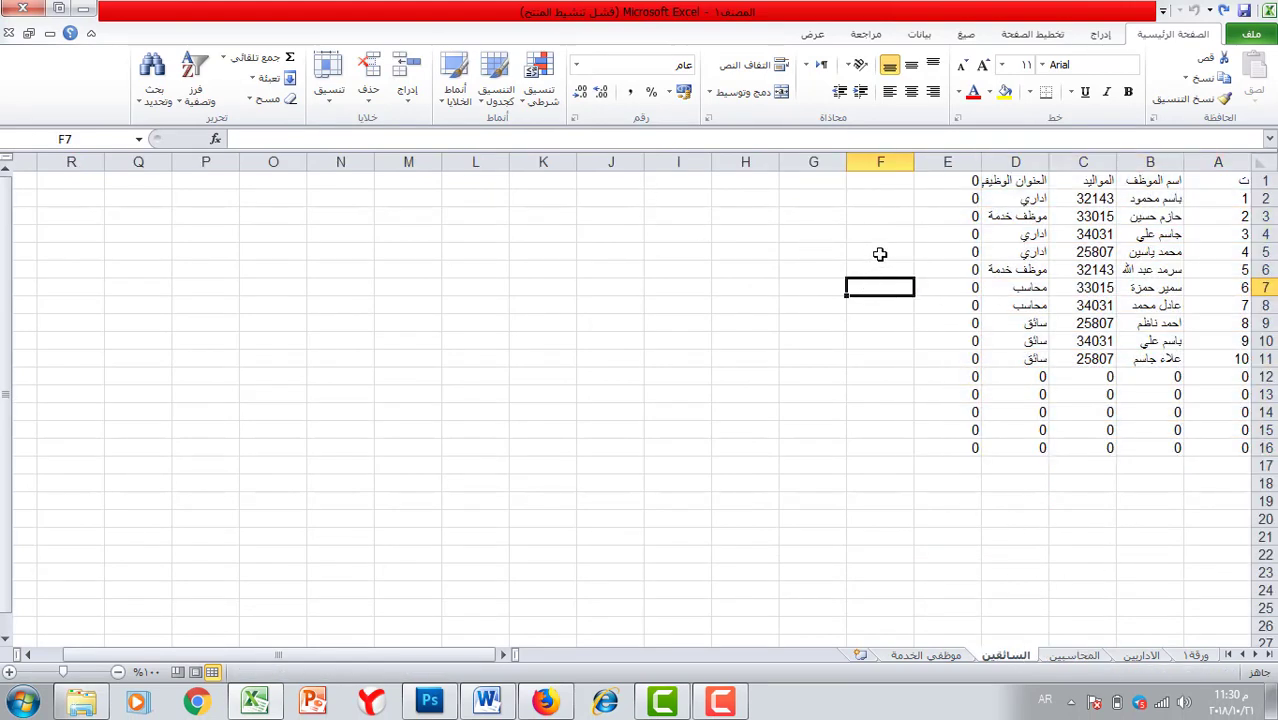
left_click(195, 95)
left_click(180, 187)
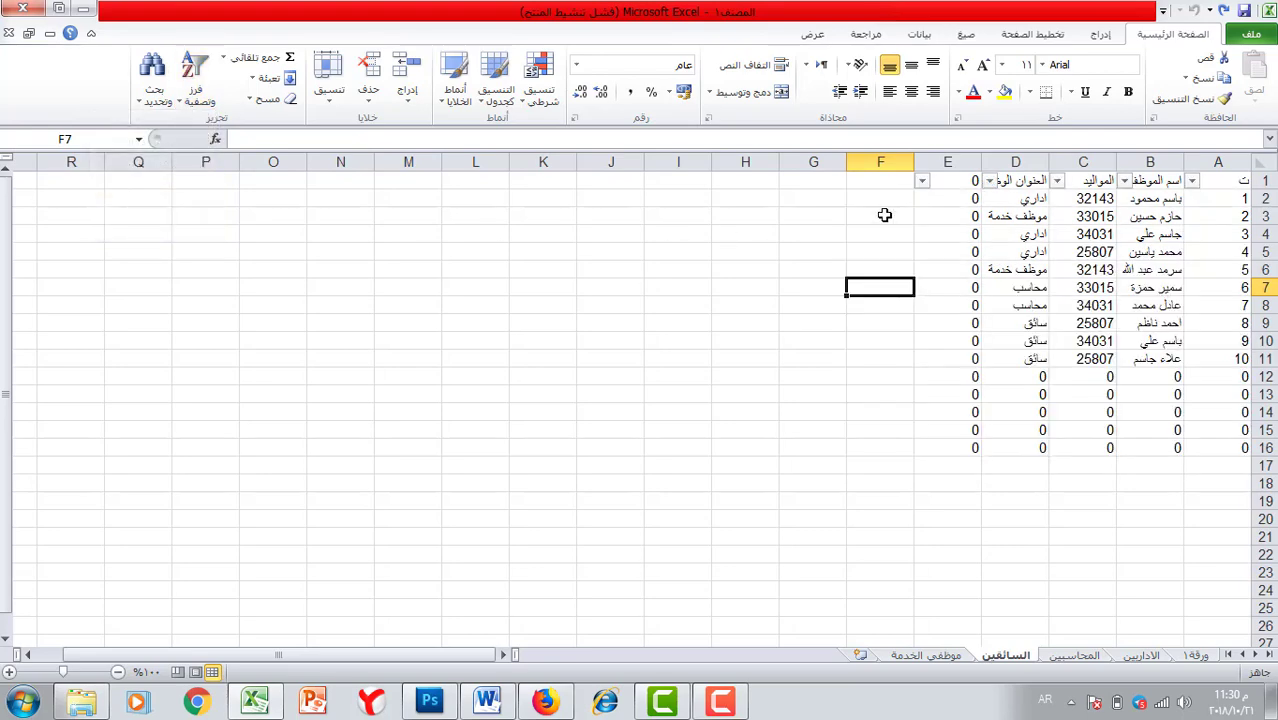
left_click(991, 183)
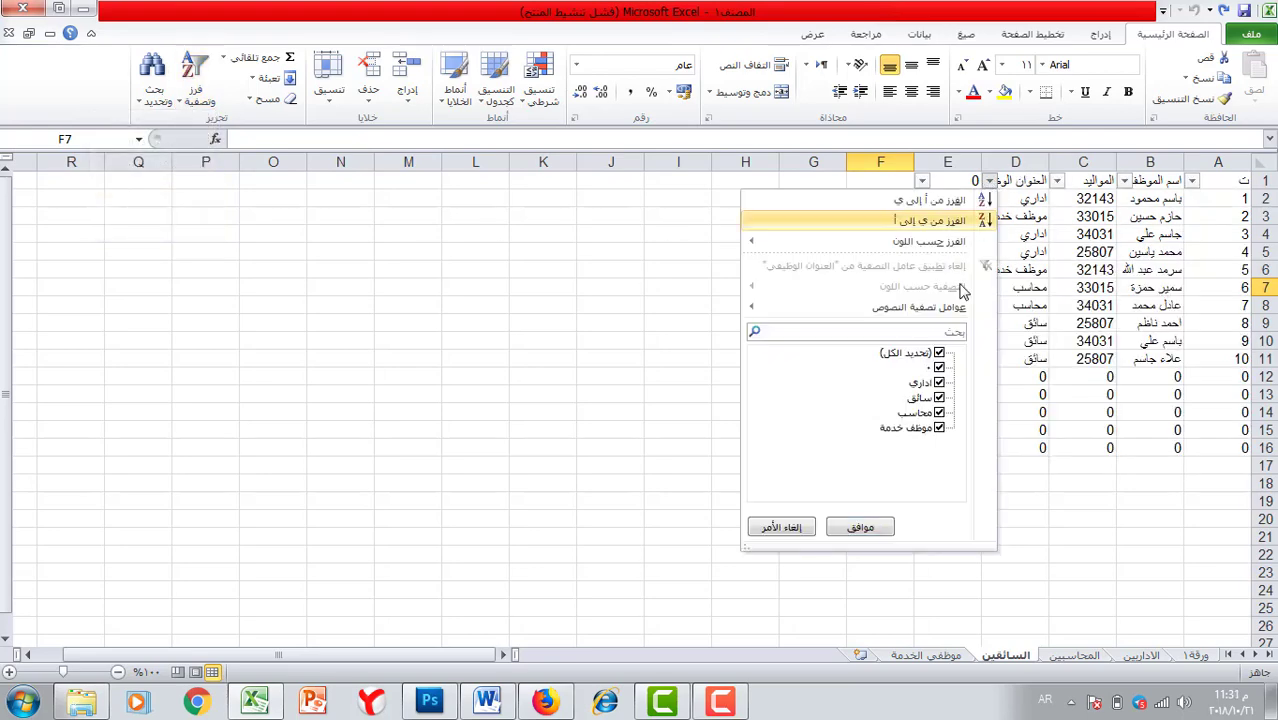
left_click(940, 354)
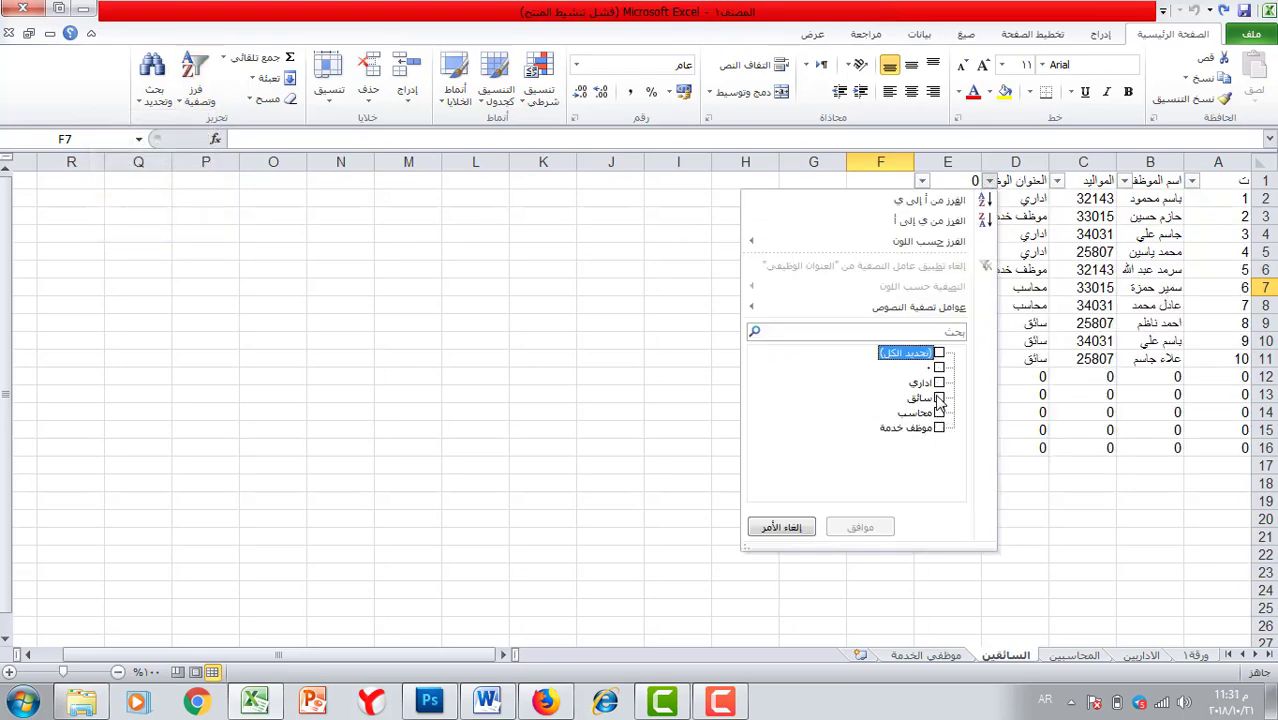
left_click(939, 398)
left_click(860, 527)
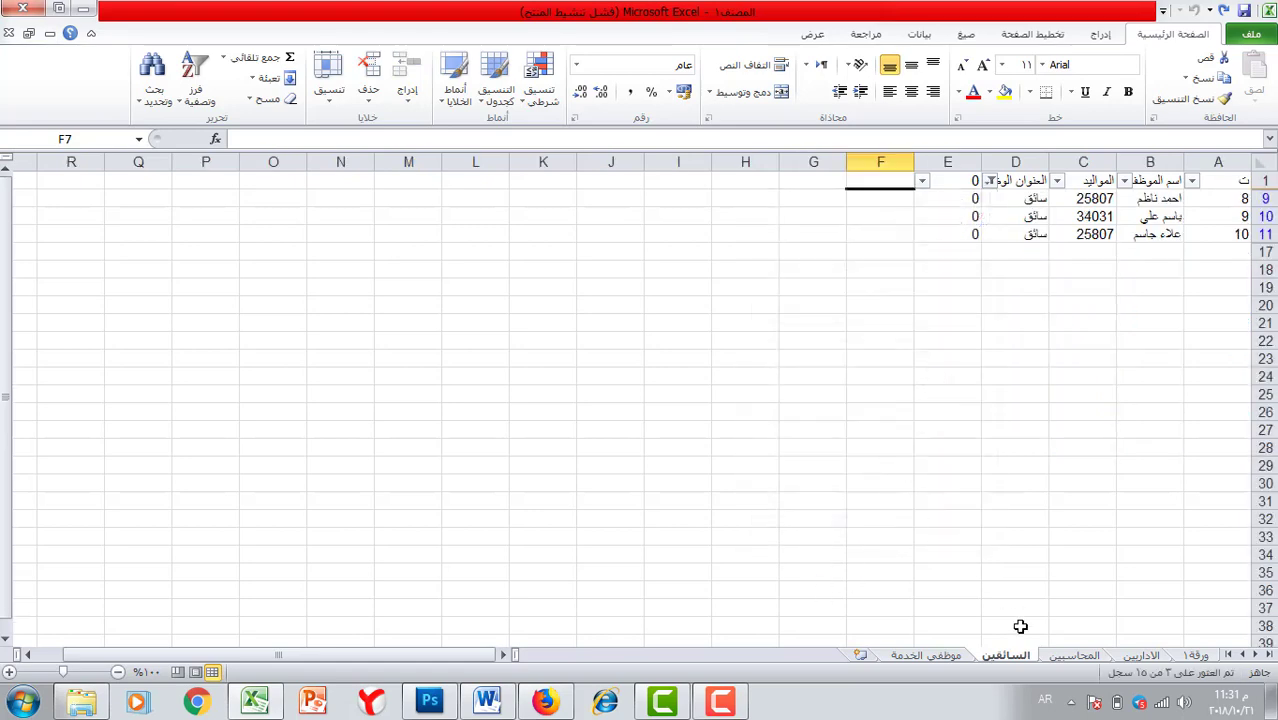
- On the موظفي الخدمة sheet, turn on filtering and filter the العنوان الوظيفي column to show only موظف خدمة
left_click(947, 655)
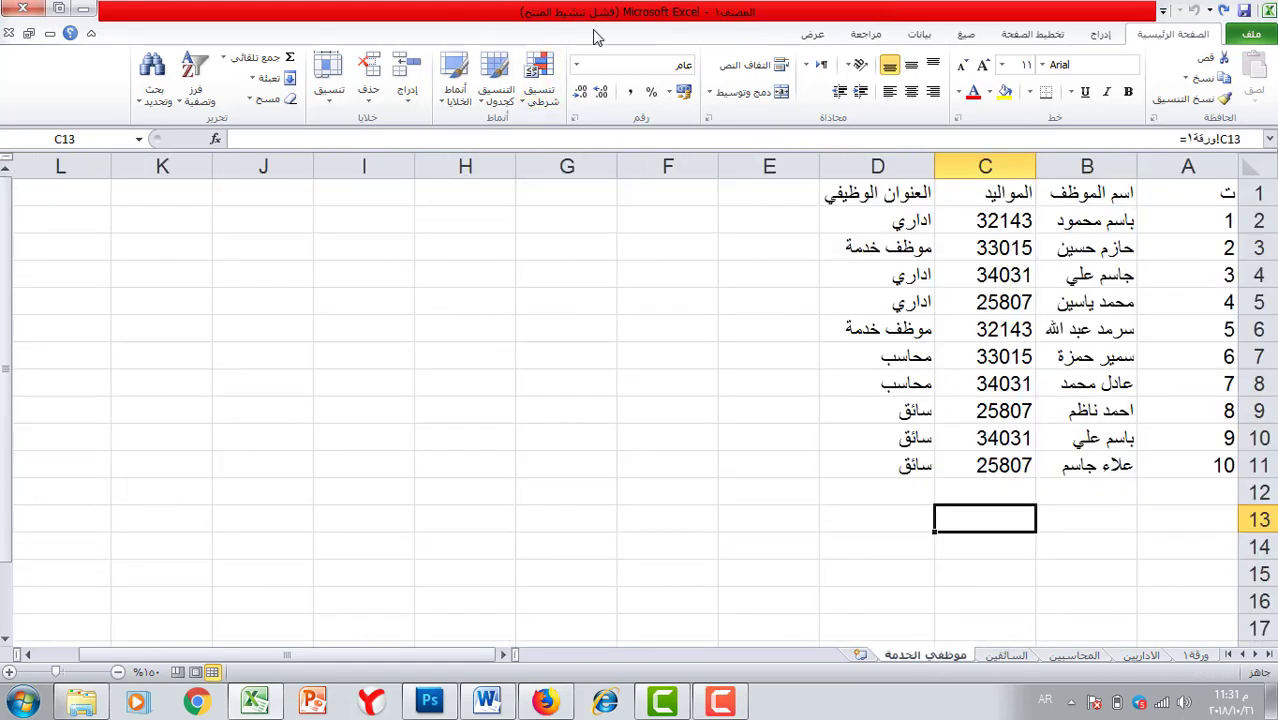
left_click(194, 94)
left_click(194, 197)
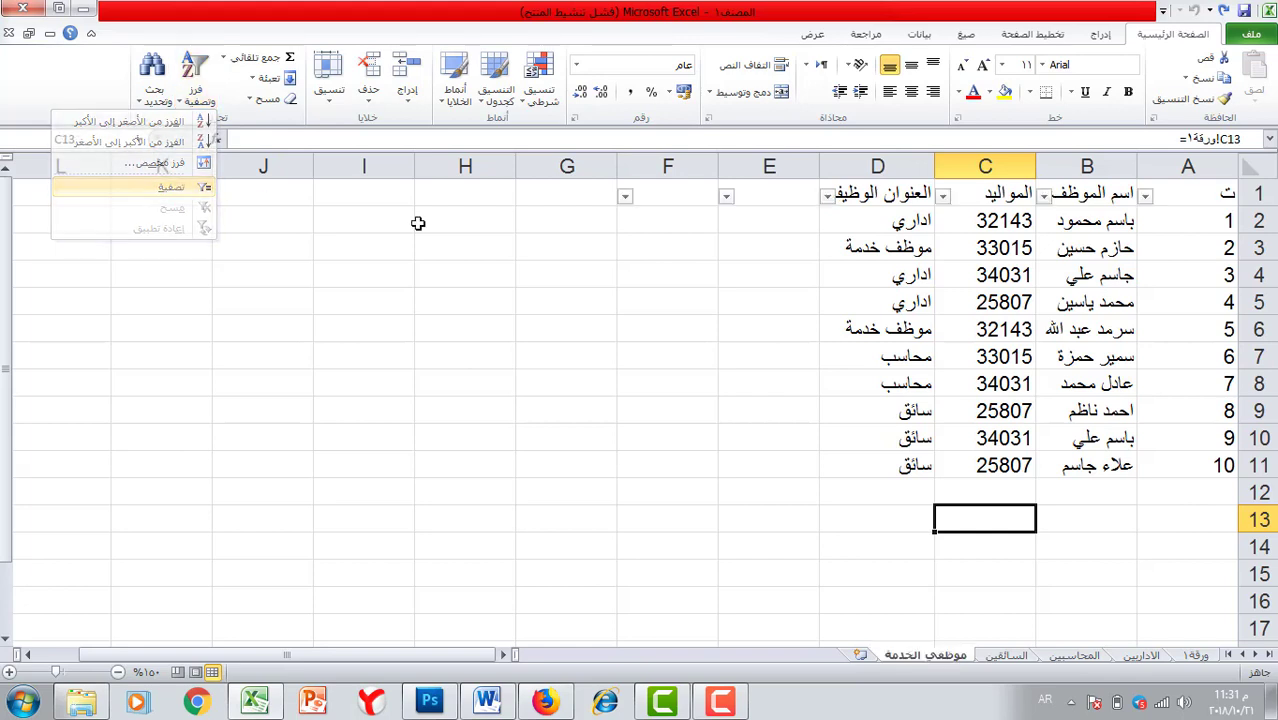
left_click(827, 195)
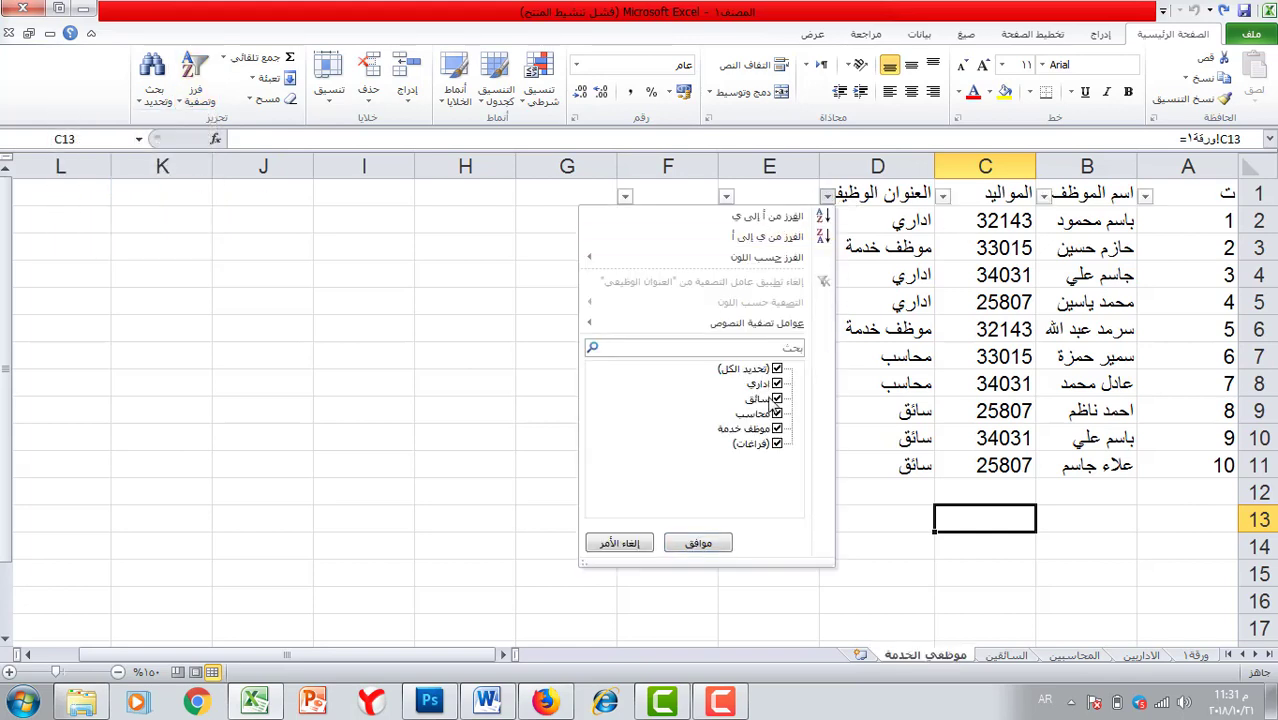
left_click(777, 369)
left_click(777, 429)
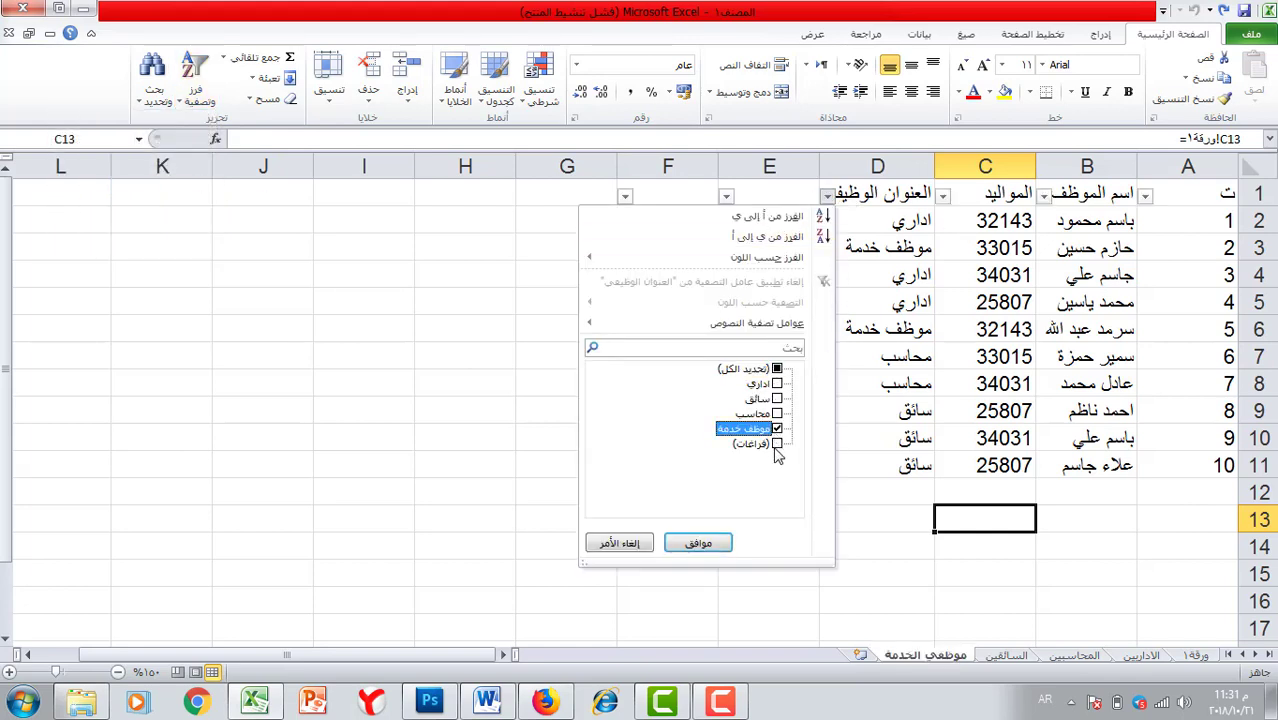
left_click(704, 543)
left_click(906, 333)
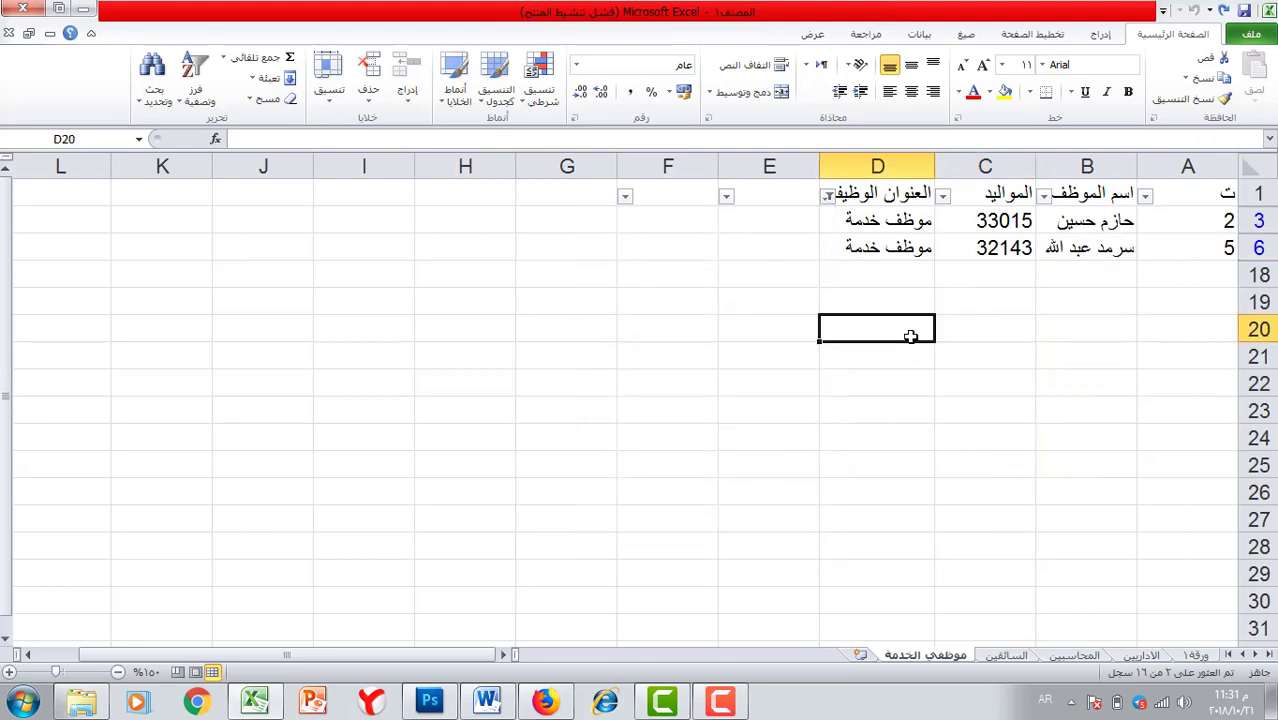
- Review the table on ورقة١ and the filtered الاداريين, المحاسبين and السائقين sheets, including the serial numbers in A9:A11 on السائقين
left_click(1198, 657)
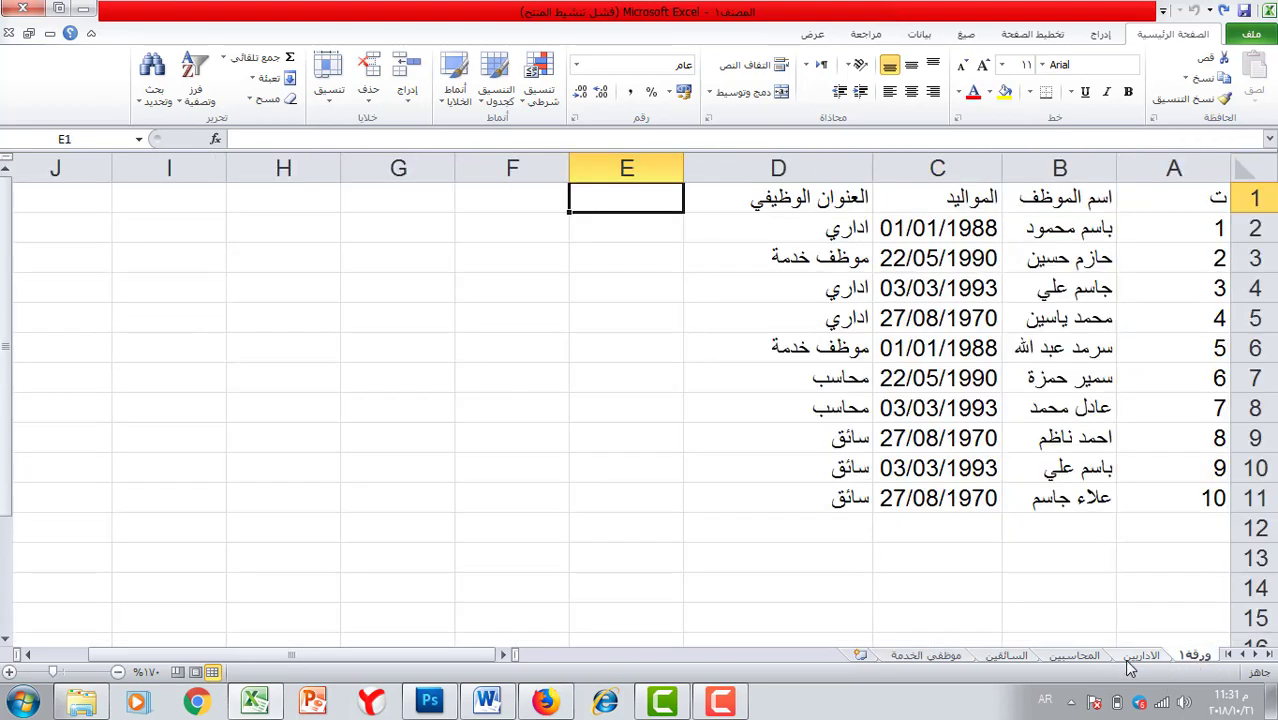
left_click(1140, 656)
left_click(1074, 656)
left_click(1006, 656)
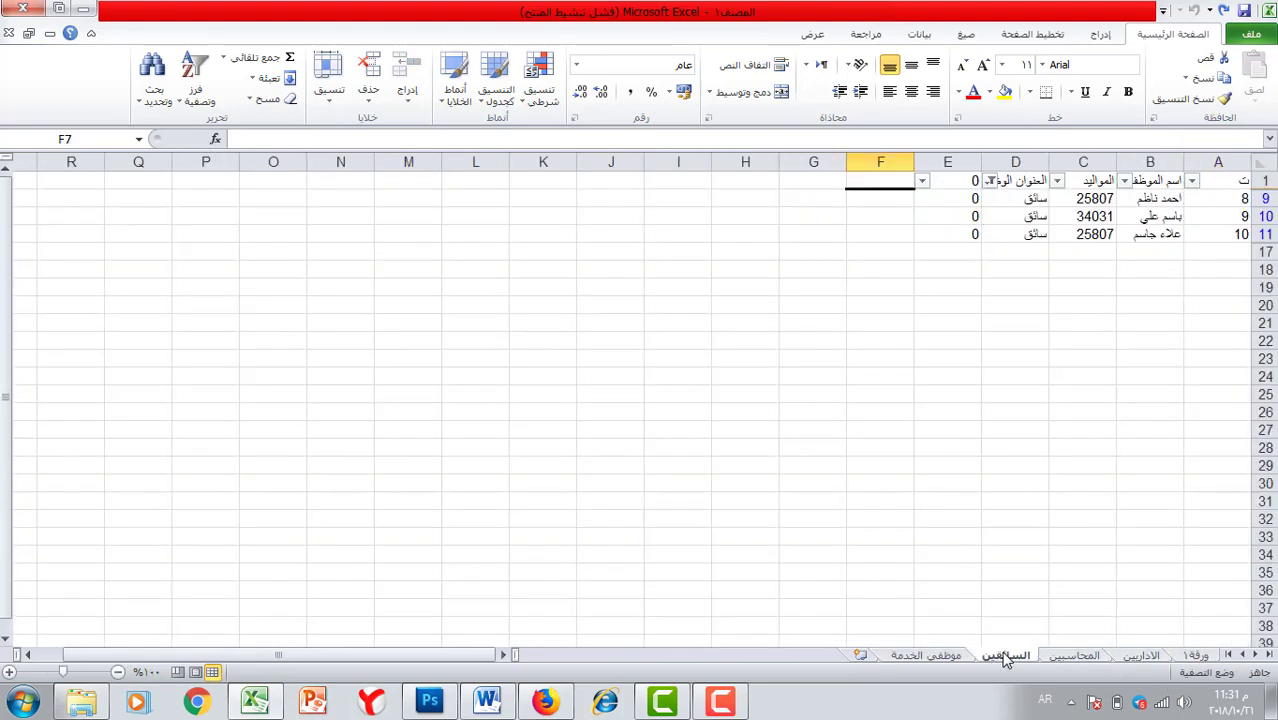
left_click_drag(1222, 206, 1218, 234)
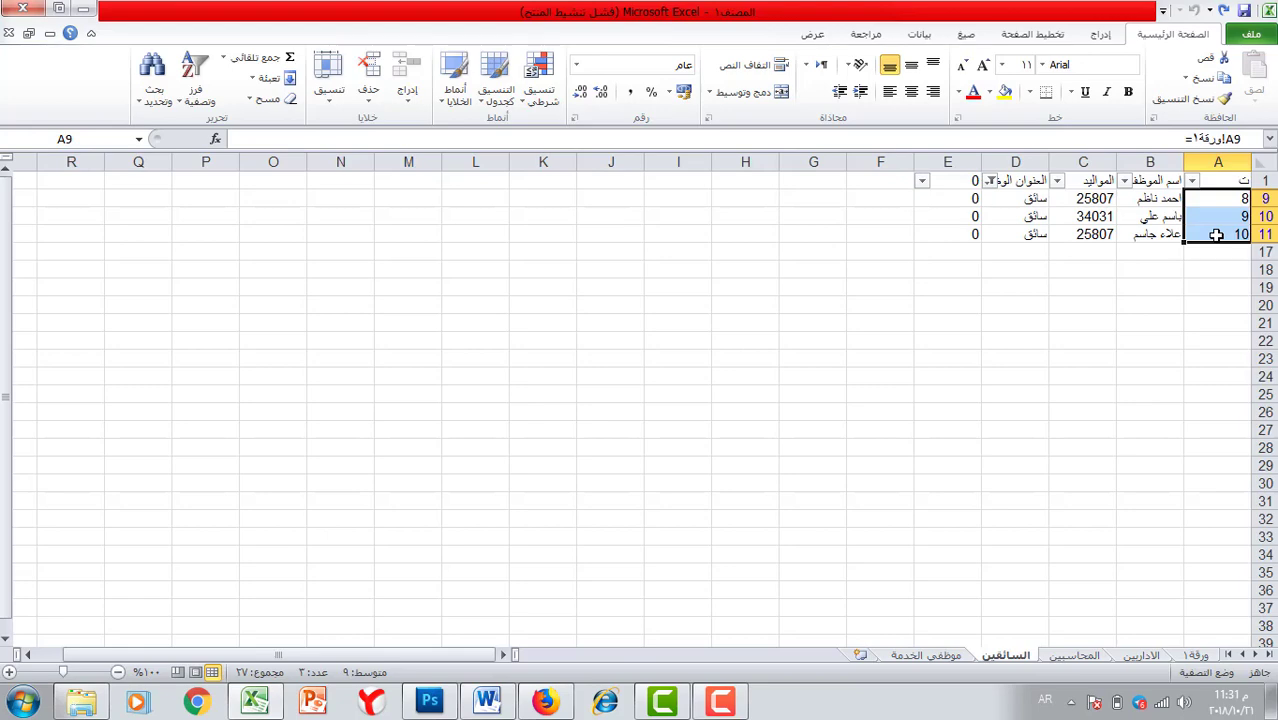
scroll(1216, 234, "up", 4, "ctrl")
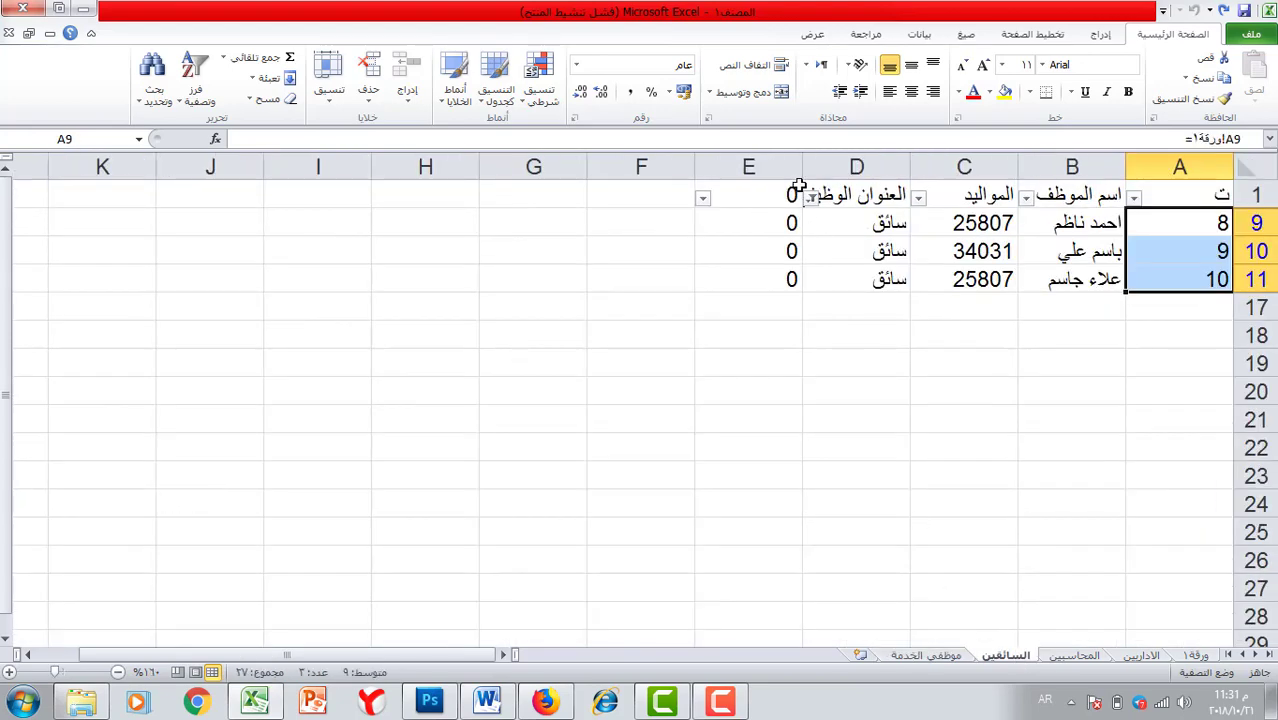
- Turn off the display of zeros in cells with zero values for the السائقين worksheet in the advanced options
left_click(1251, 36)
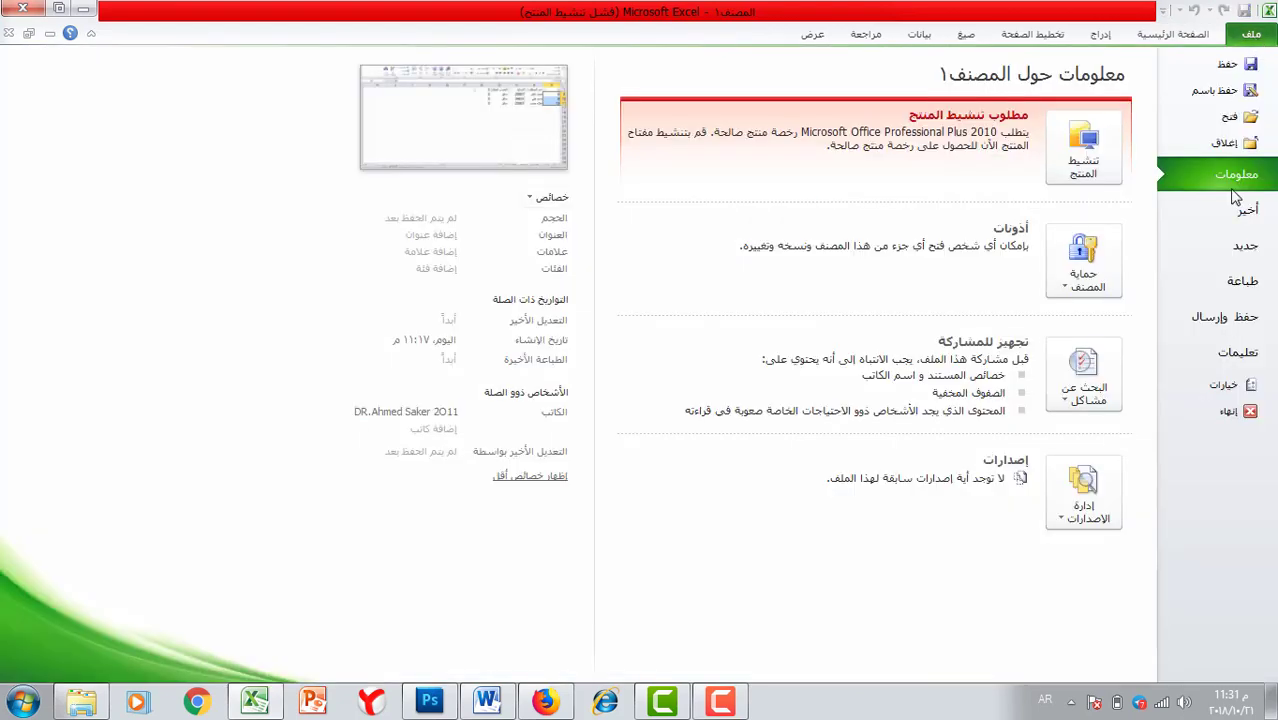
left_click(1215, 374)
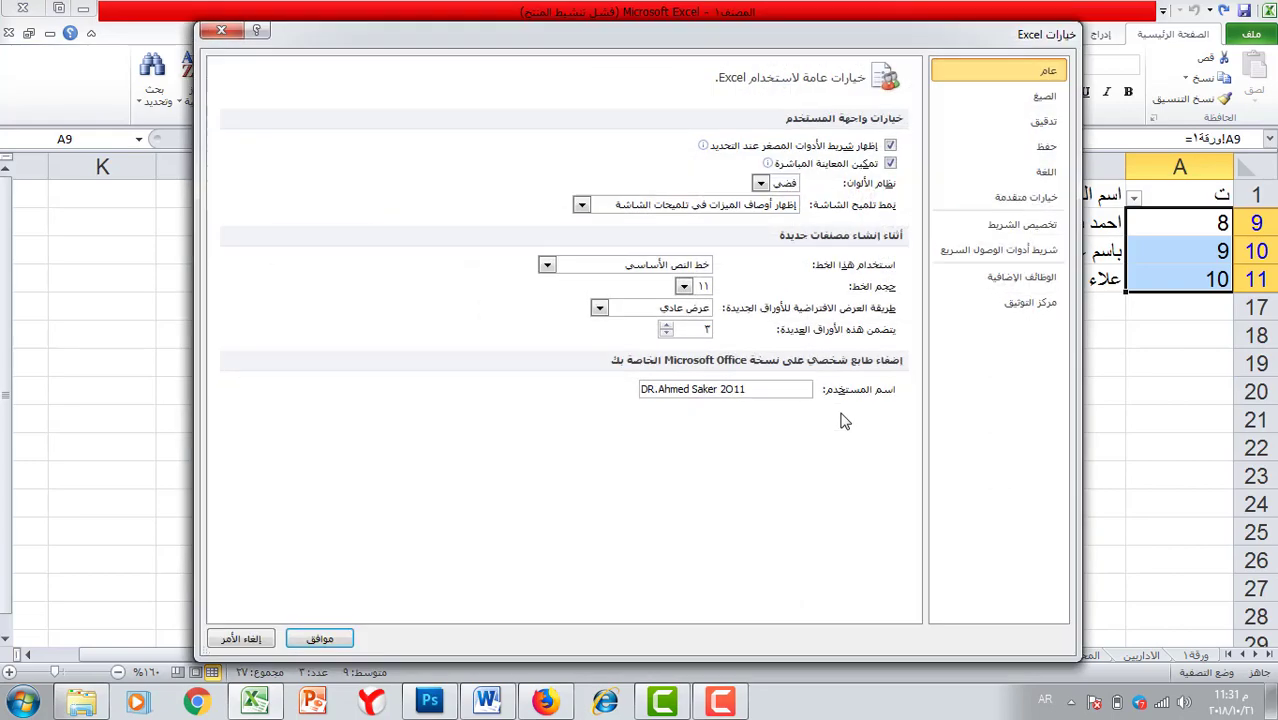
left_click(997, 199)
scroll(679, 290, "down", 5)
scroll(679, 358, "down", 8)
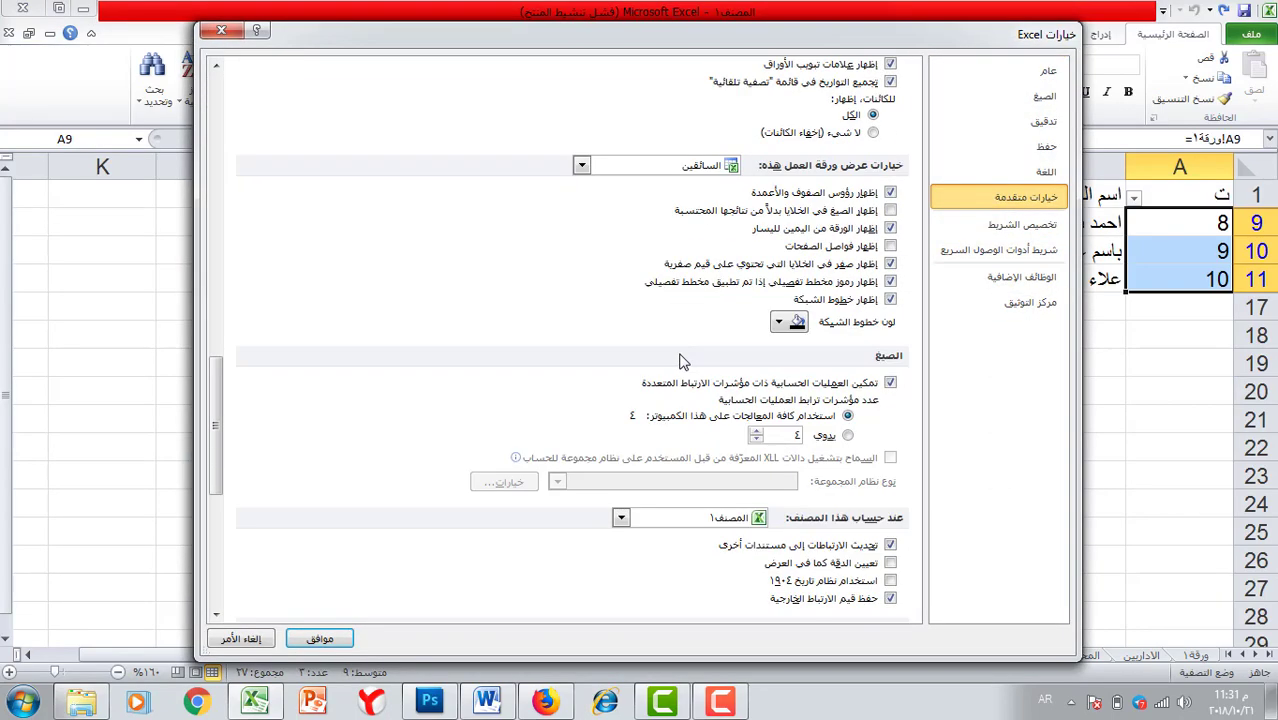
left_click(890, 264)
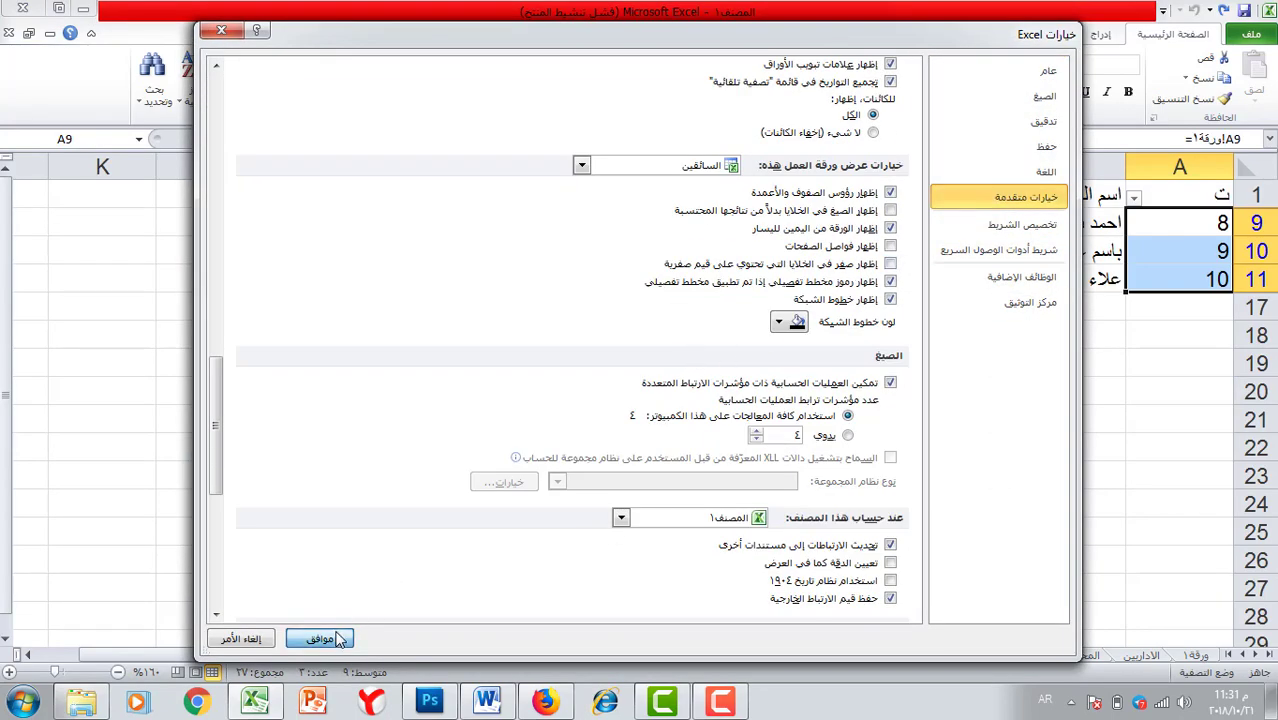
left_click(330, 637)
- Turn off the display of zeros in cells with zero values for the المحاسبين worksheet in the advanced options
left_click(1070, 656)
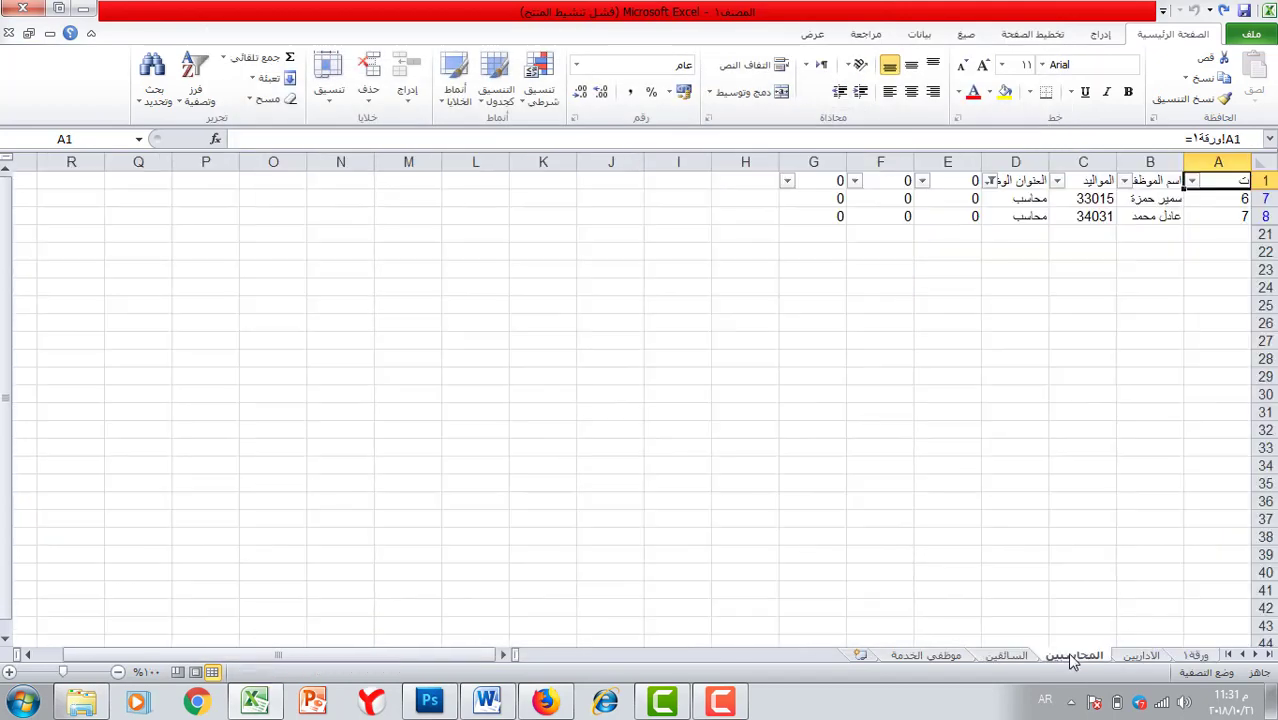
left_click(8, 672)
left_click(8, 672)
left_click(8, 672)
left_click(8, 672)
left_click(8, 672)
left_click(8, 672)
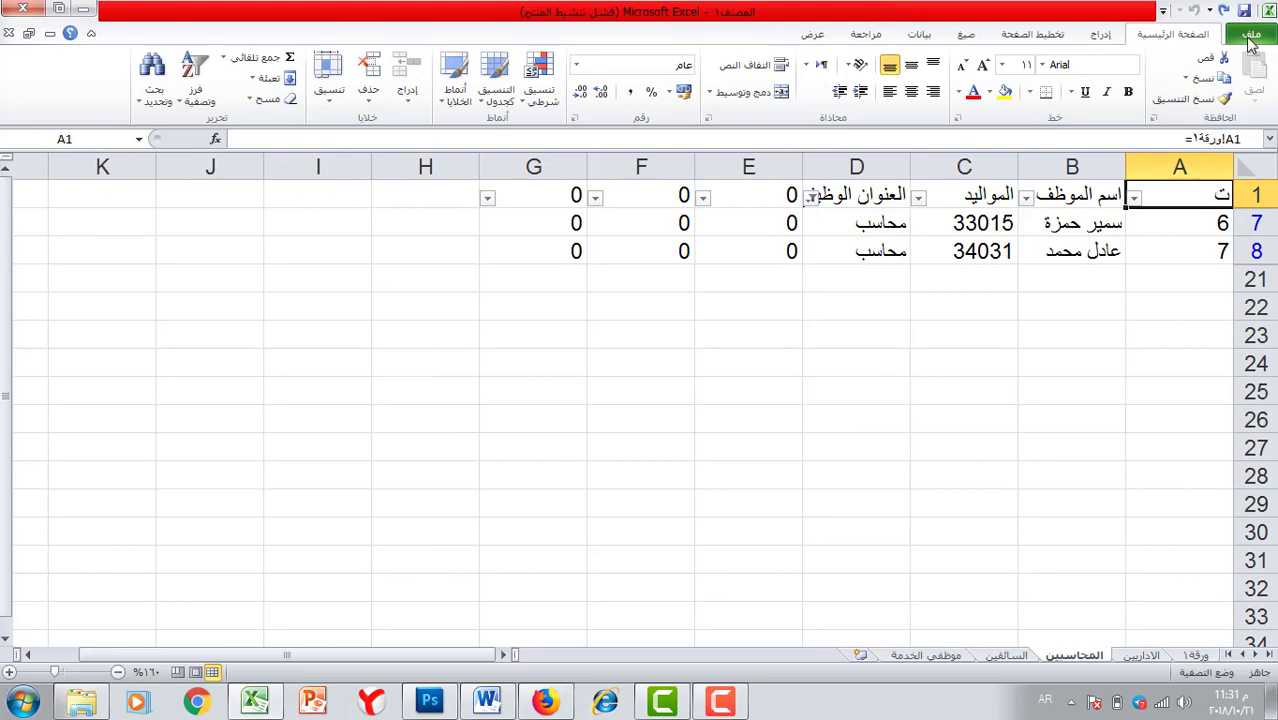
left_click(1250, 36)
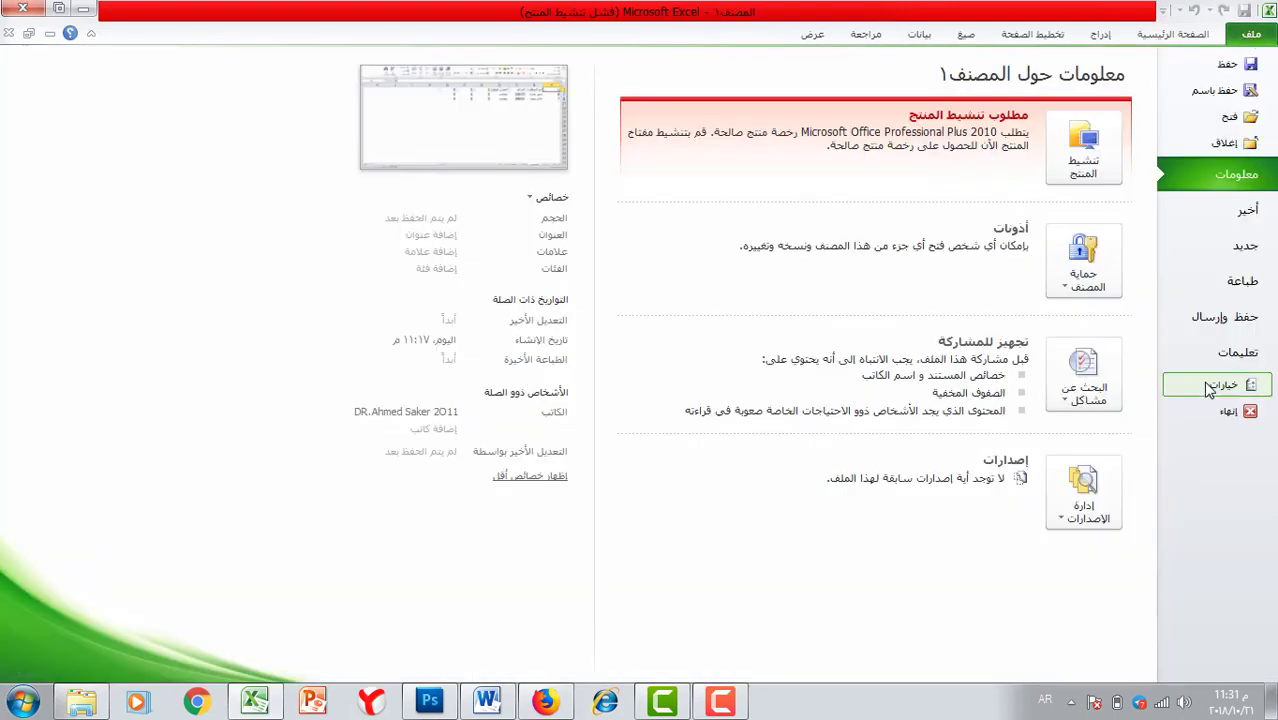
left_click(1215, 543)
left_click(1025, 197)
scroll(890, 275, "down", 10)
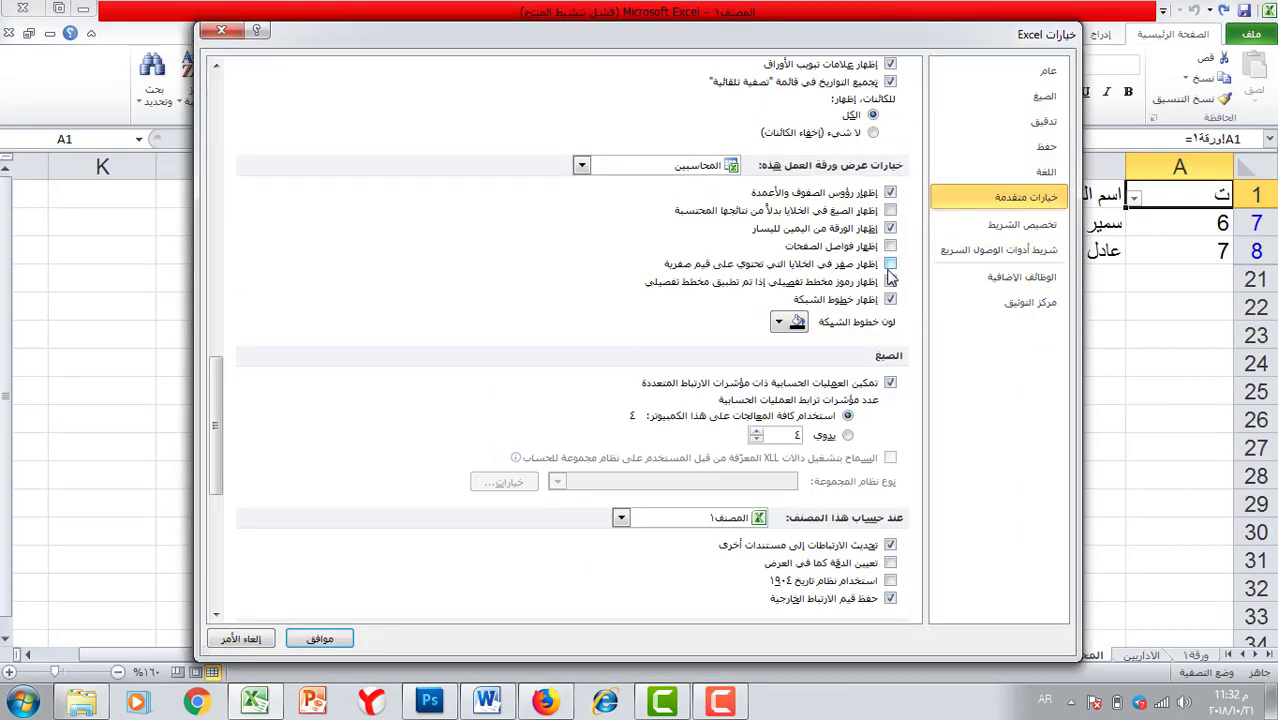
left_click(316, 639)
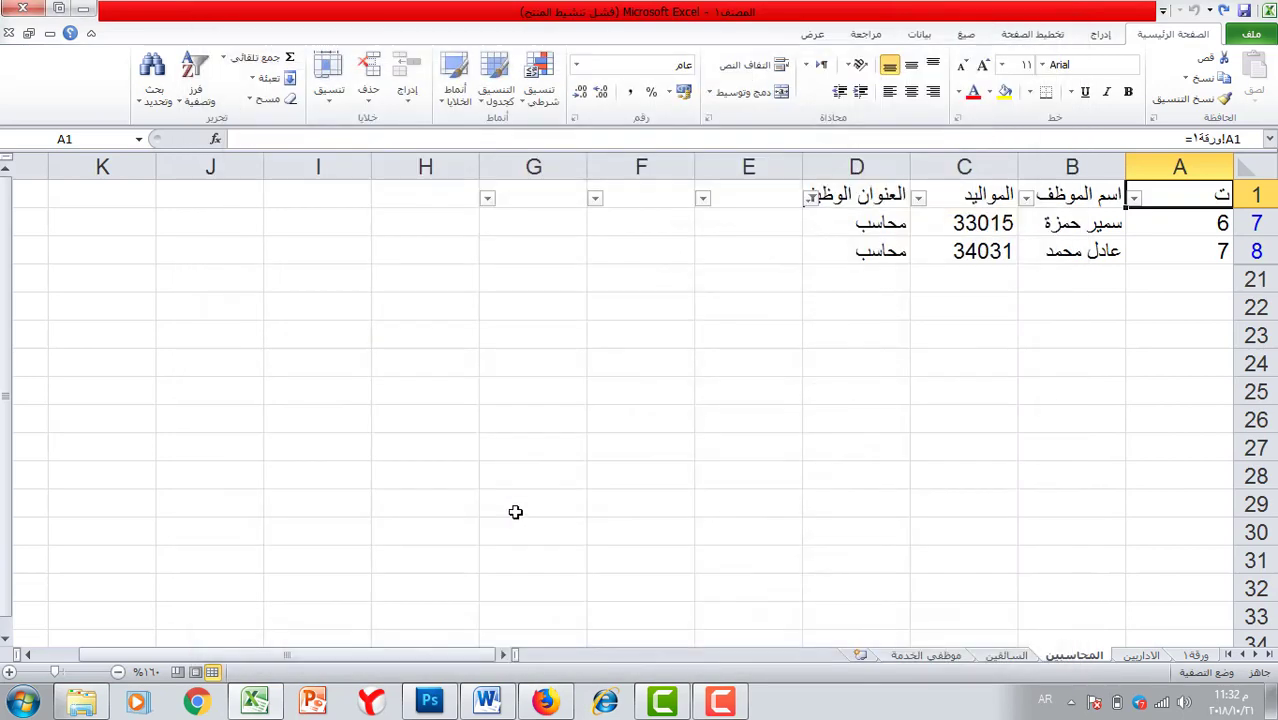
- Fit the widths of columns A through D to their contents on the المحاسبين sheet
double_click(1127, 167)
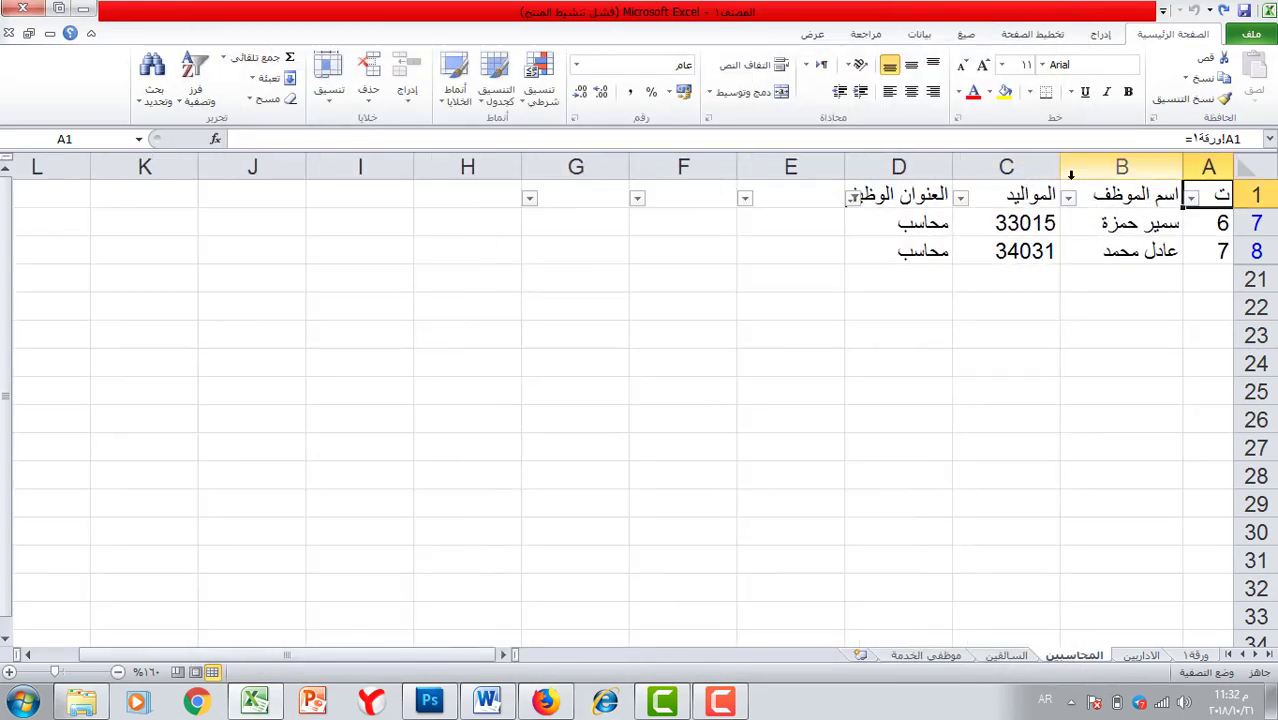
double_click(952, 167)
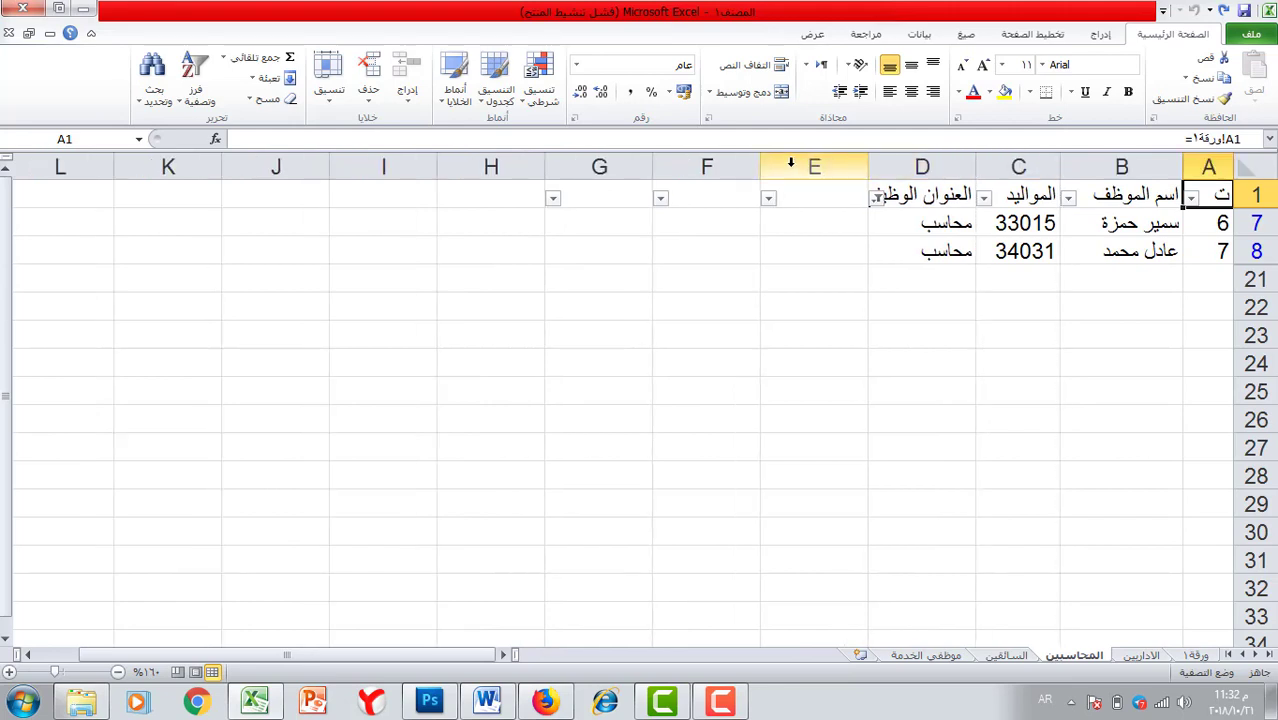
double_click(869, 166)
left_click(793, 362)
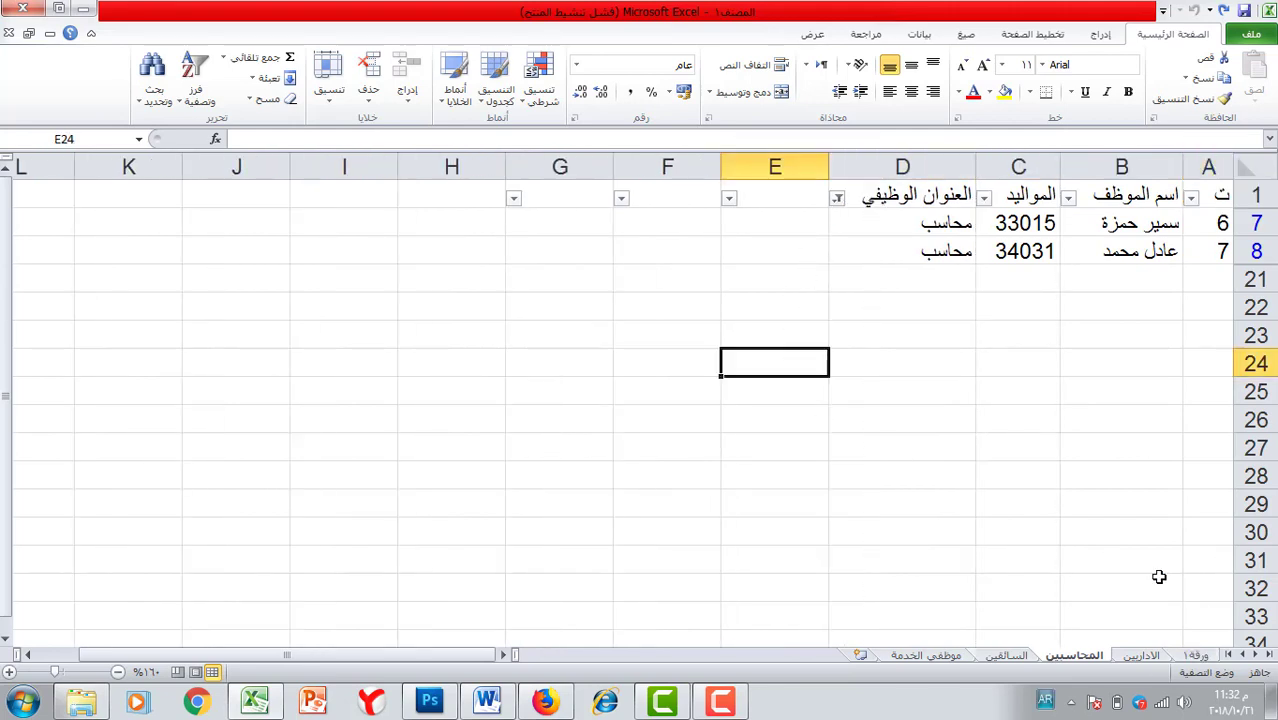
- On the السائقين sheet, fit columns A through D to the width of their headers and data
left_click(1006, 656)
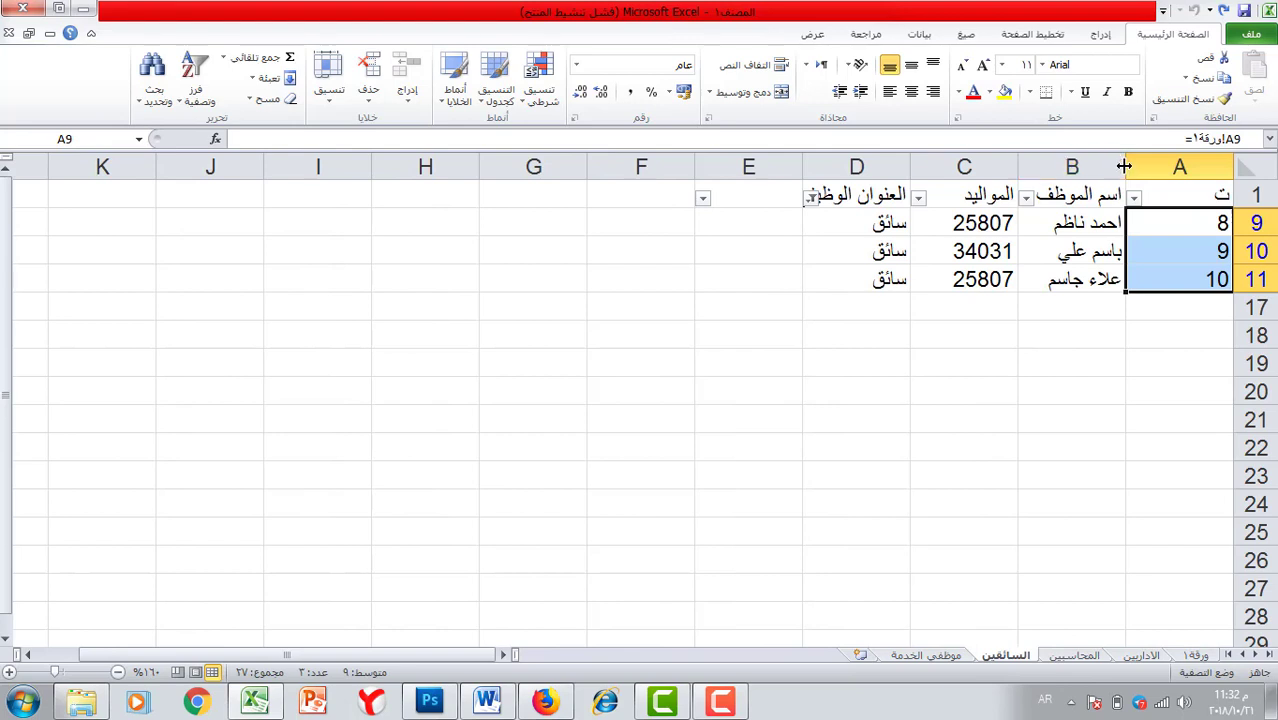
double_click(1124, 166)
left_click_drag(1075, 167, 1060, 167)
left_click_drag(952, 167, 975, 167)
double_click(868, 166)
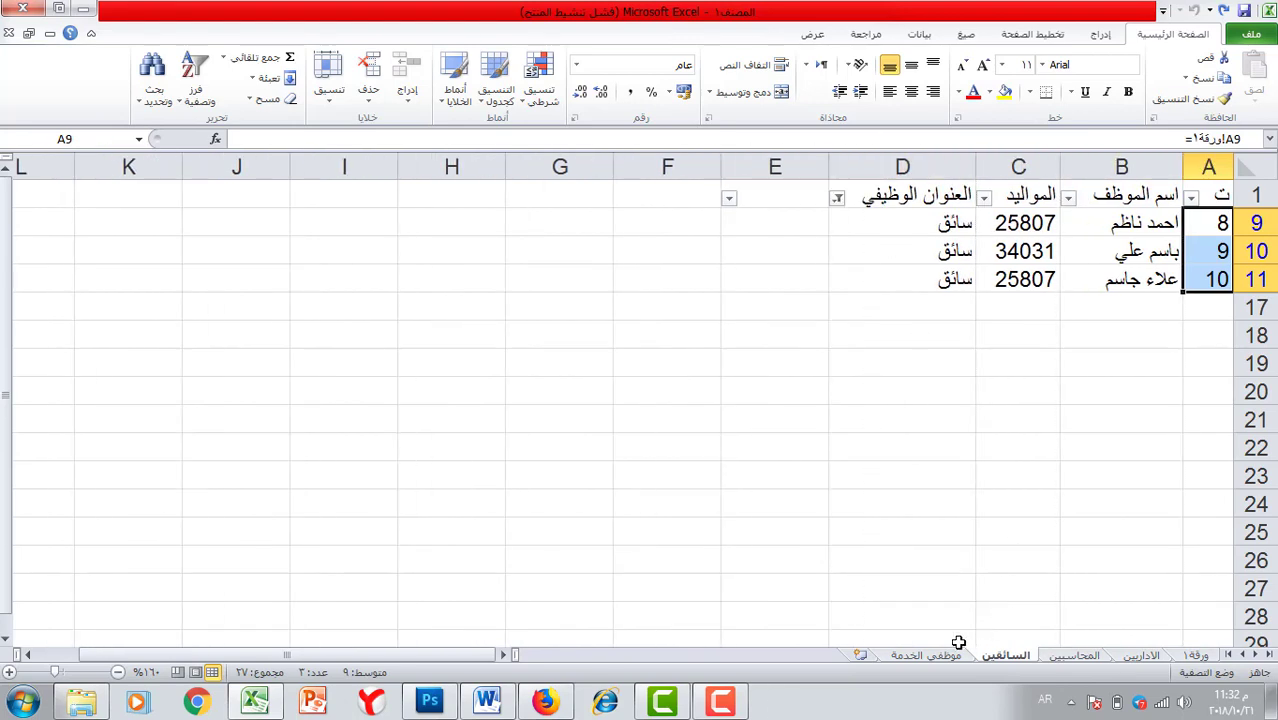
- Adjust the widths of columns A through D on the موظفي الخدمة sheet to fit their contents
left_click(929, 656)
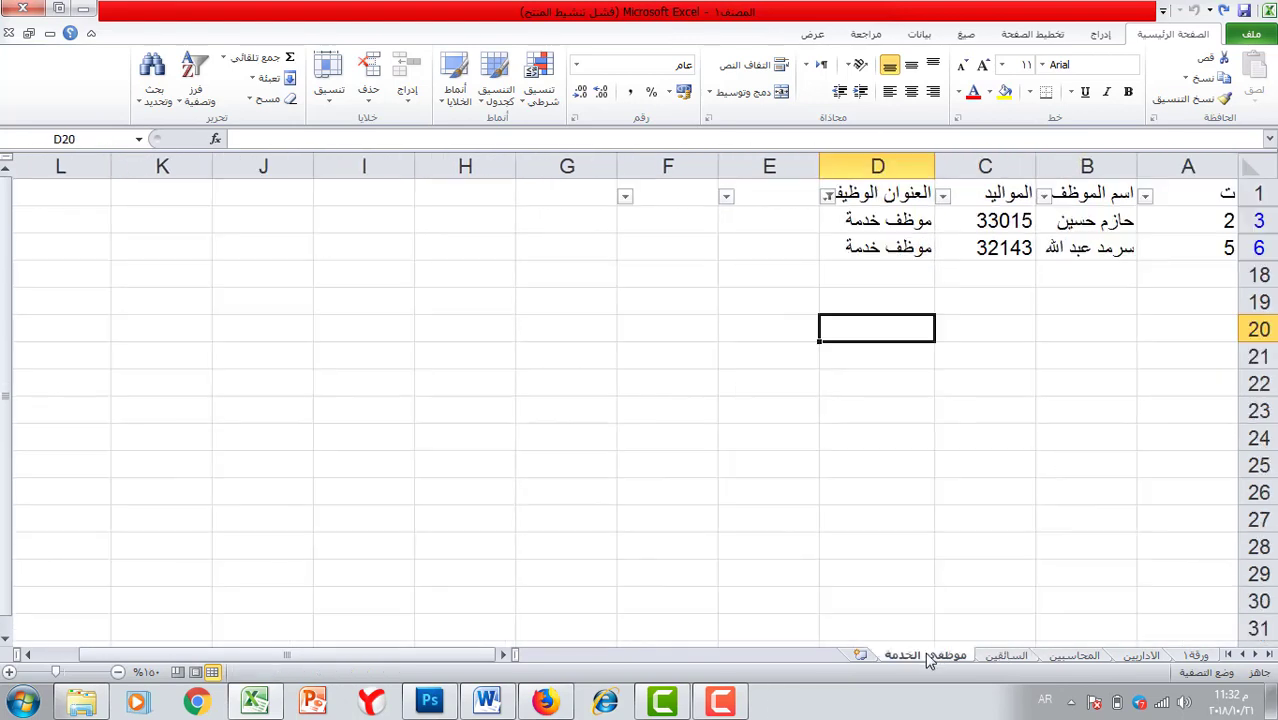
double_click(1138, 167)
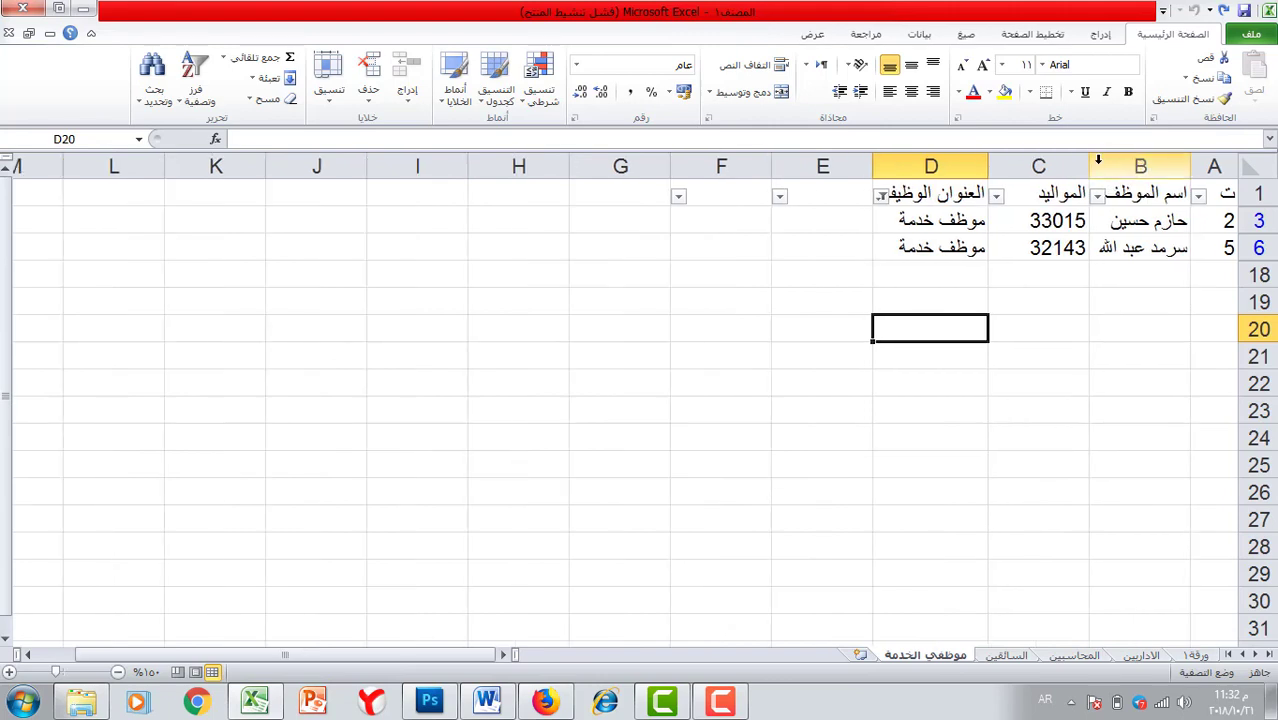
left_click_drag(1090, 167, 1075, 167)
double_click(974, 166)
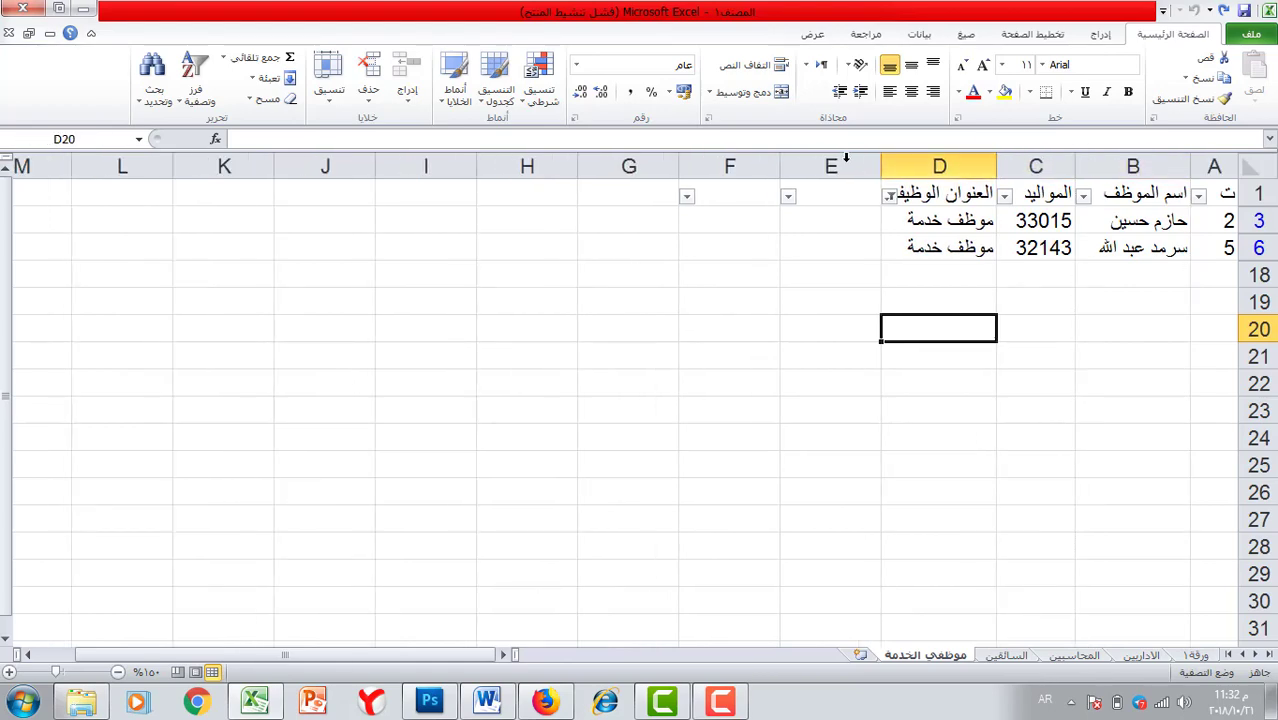
left_click(886, 163)
- On the الاداريين sheet, format the المواليد values in C2:C5 as short date (تاريخ مختصر)
left_click(1140, 655)
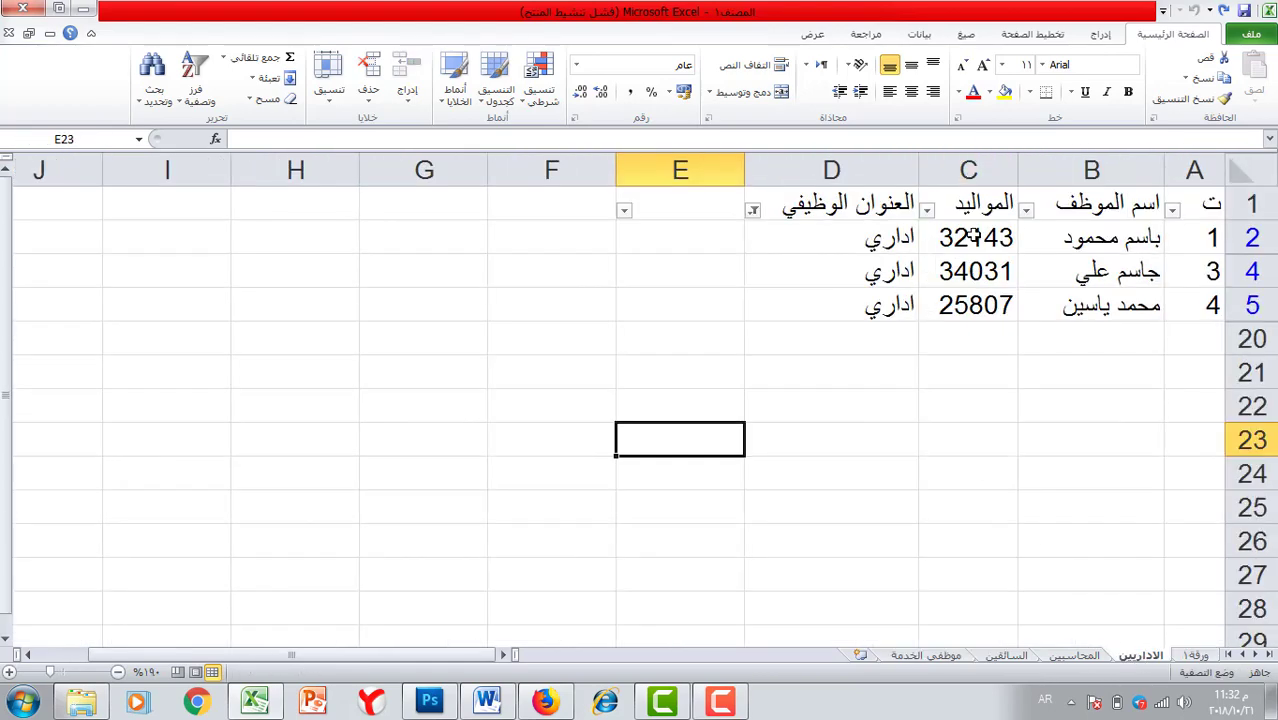
left_click_drag(970, 236, 971, 310)
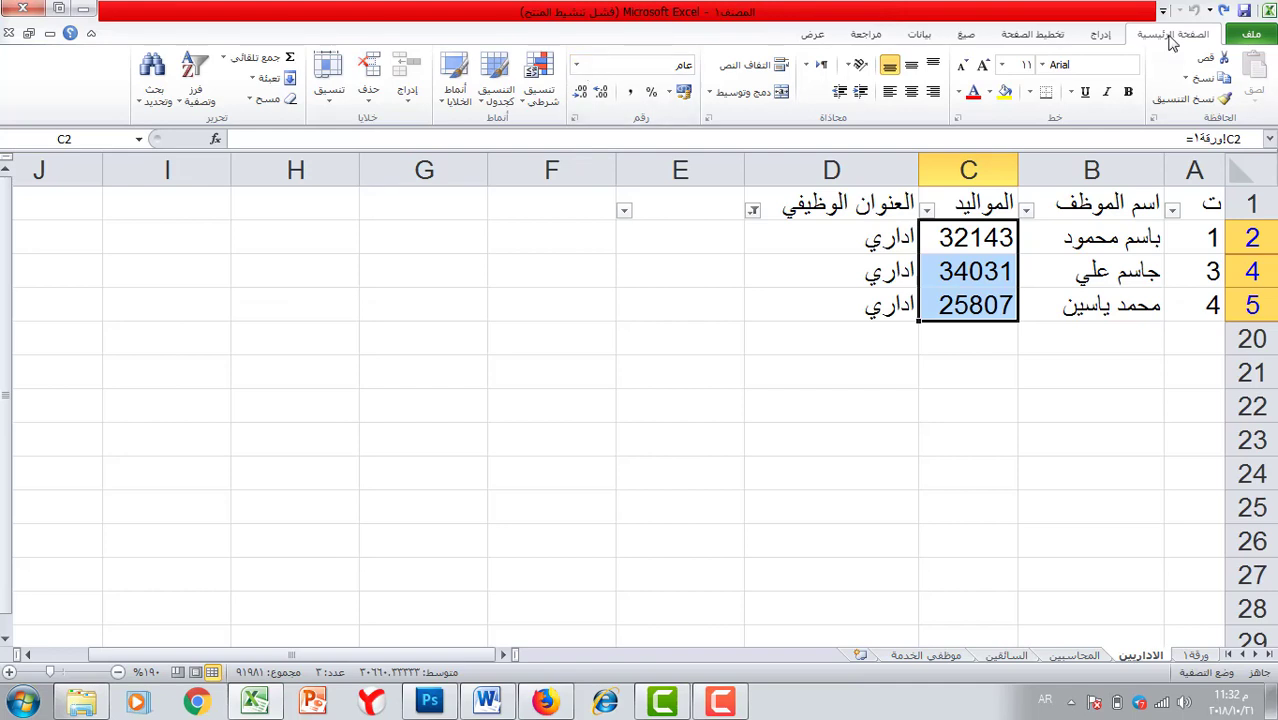
left_click(576, 64)
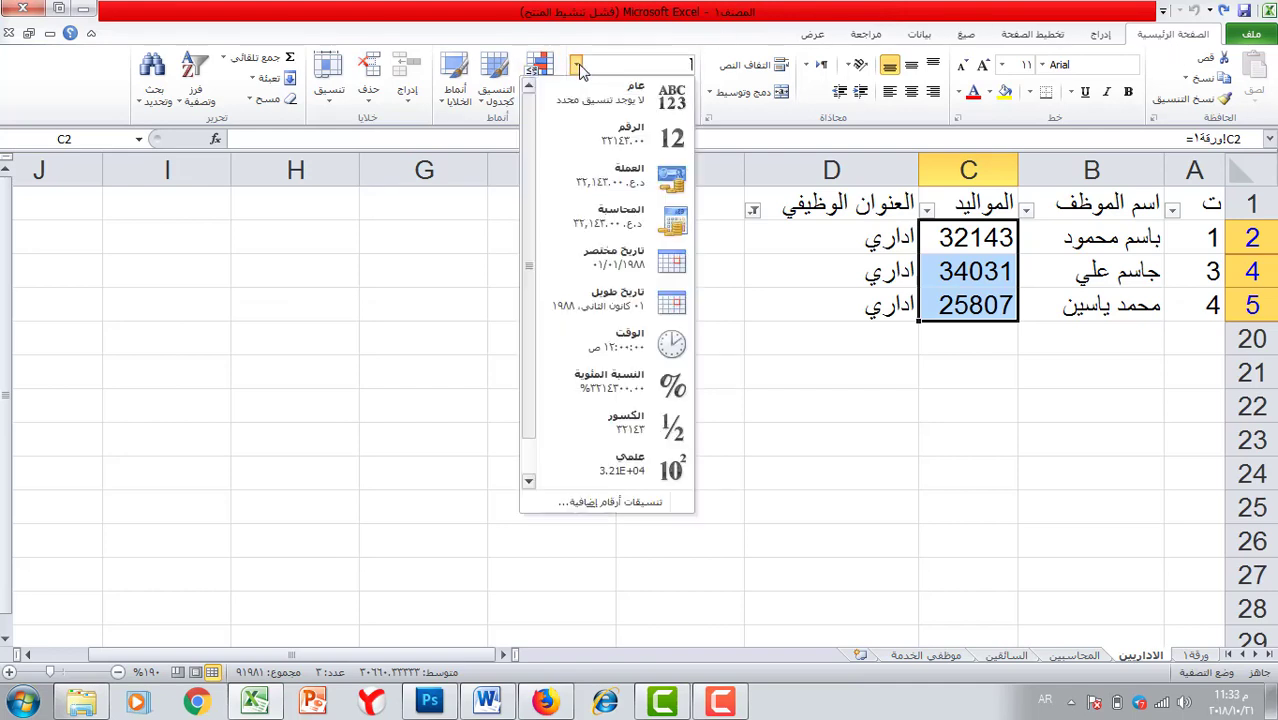
left_click(625, 262)
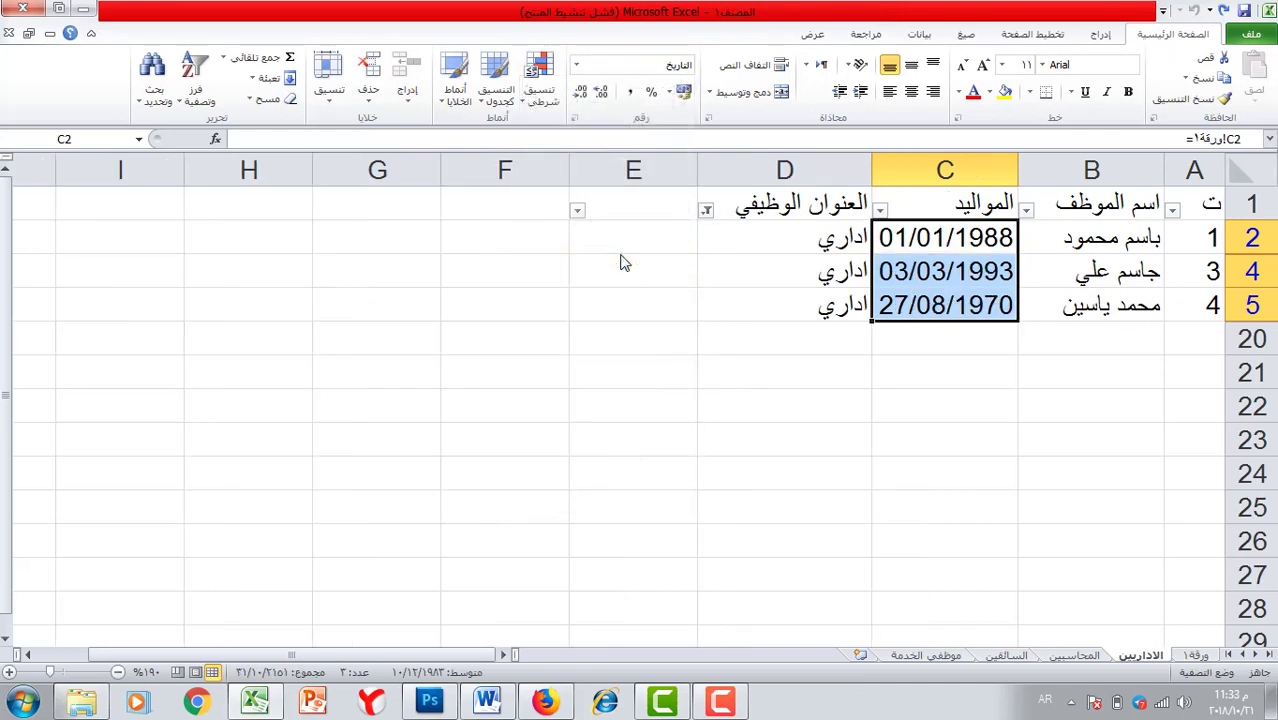
- Apply the short date format (تاريخ مختصر) to the المواليد values in C7:C8 on the المحاسبين sheet
left_click(1080, 655)
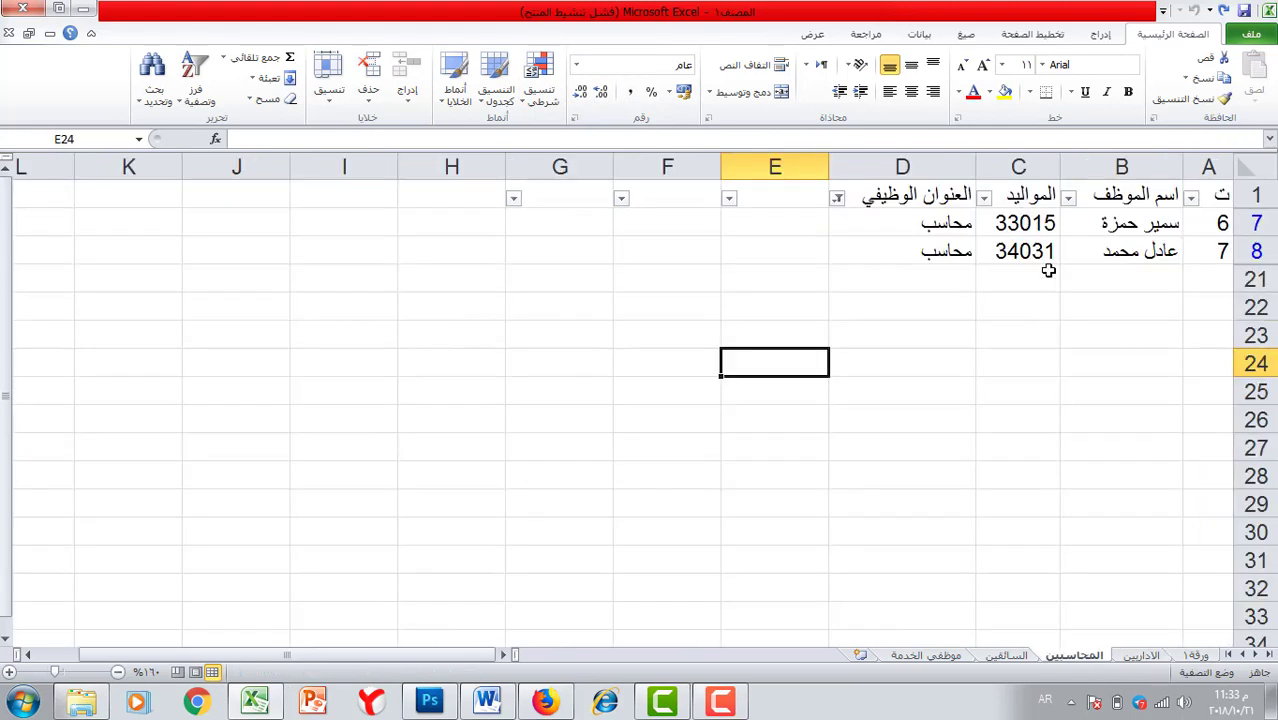
left_click_drag(1025, 226, 1025, 251)
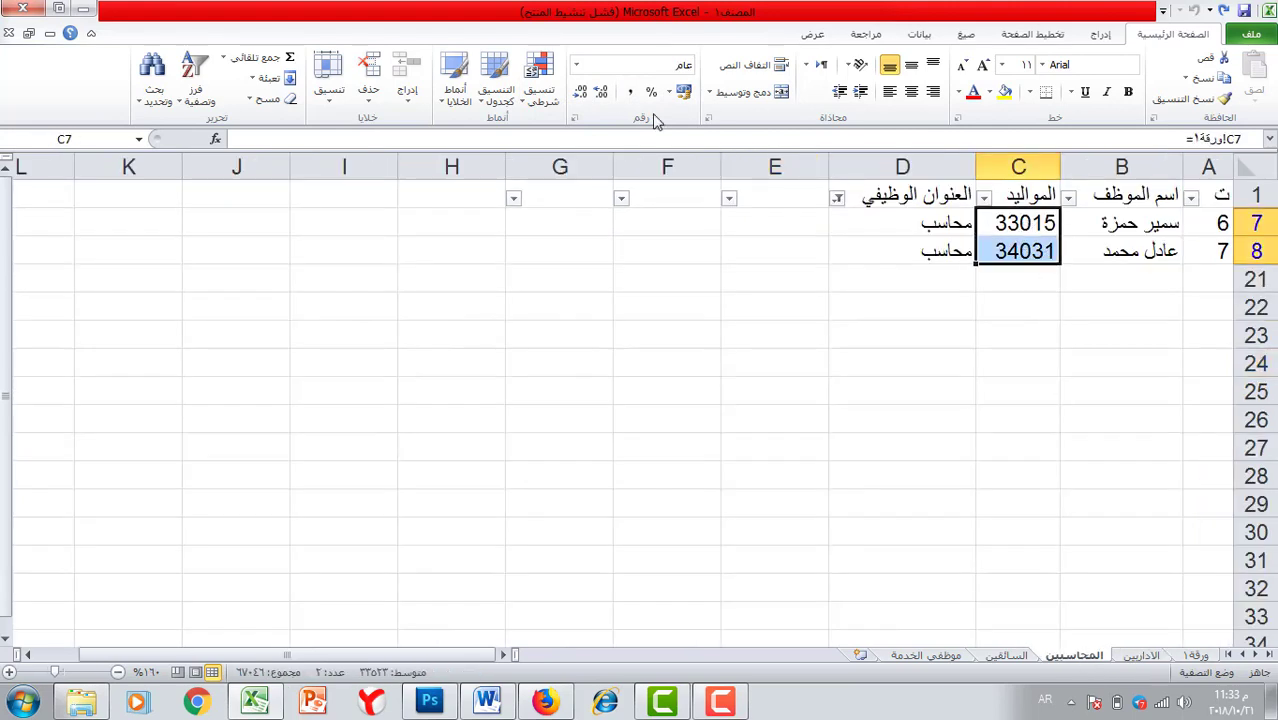
left_click(576, 64)
left_click(617, 262)
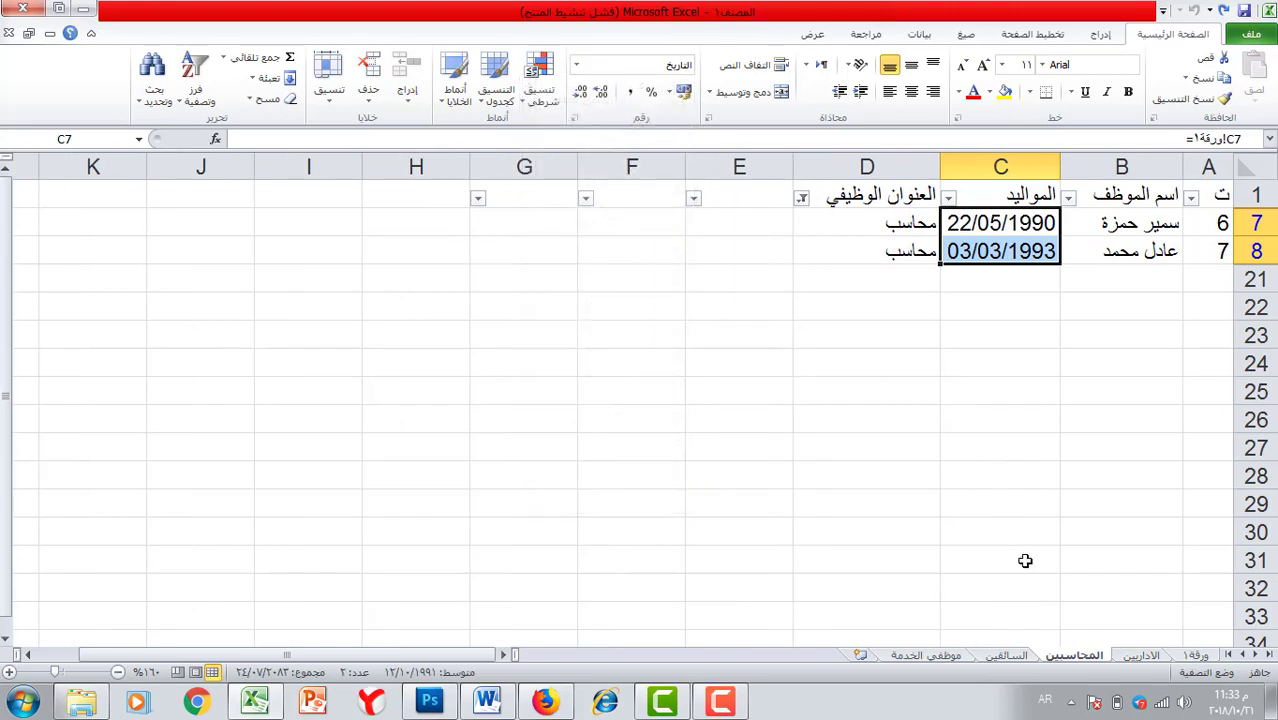
- Change the المواليد values in C9:C11 on the السائقين sheet to the short date format (تاريخ مختصر)
left_click(1004, 656)
left_click_drag(983, 236, 985, 282)
left_click(584, 66)
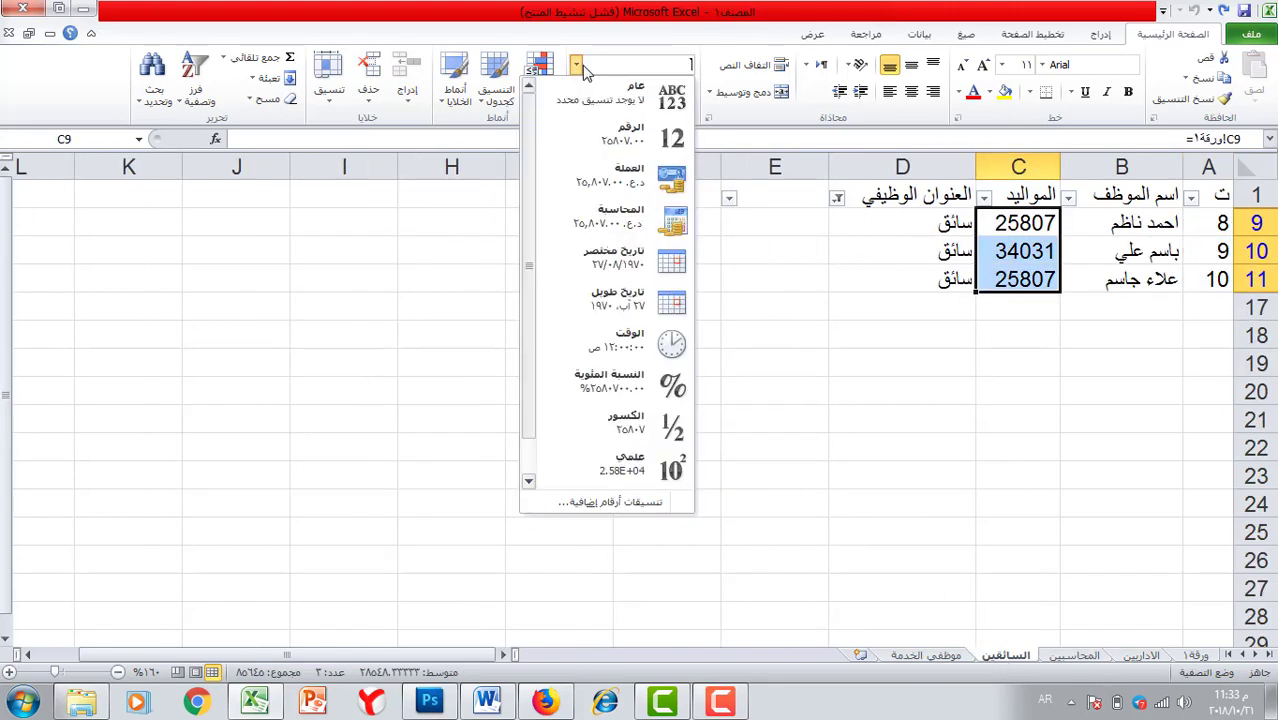
left_click(630, 262)
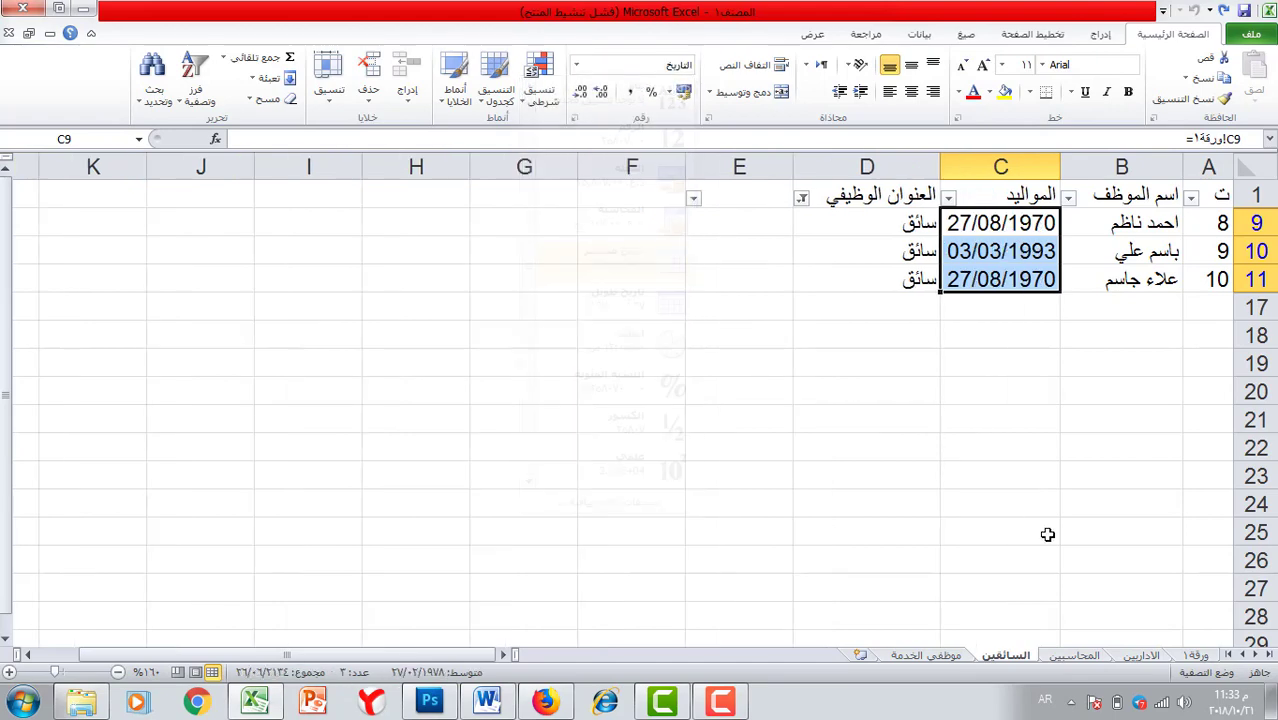
- Check the موظفي الخدمة sheet, then return to الاداريين and select the empty cell B26
left_click(950, 659)
left_click(1140, 655)
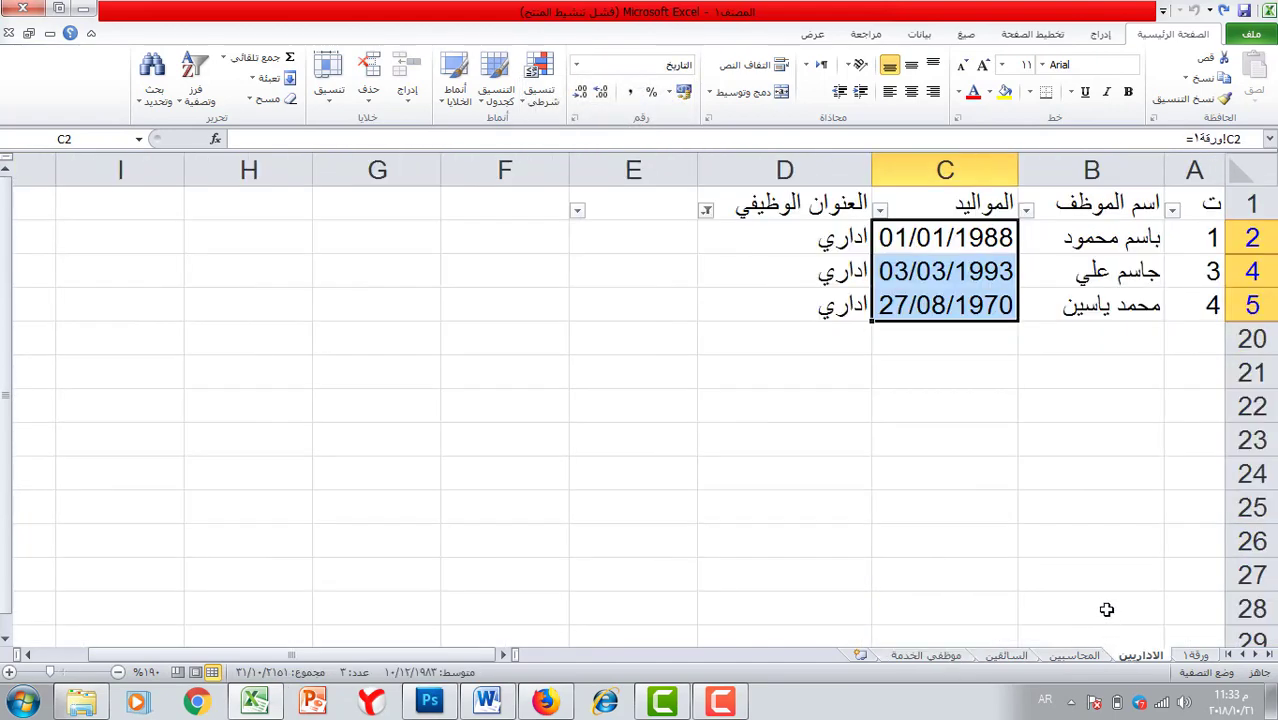
left_click(1073, 536)
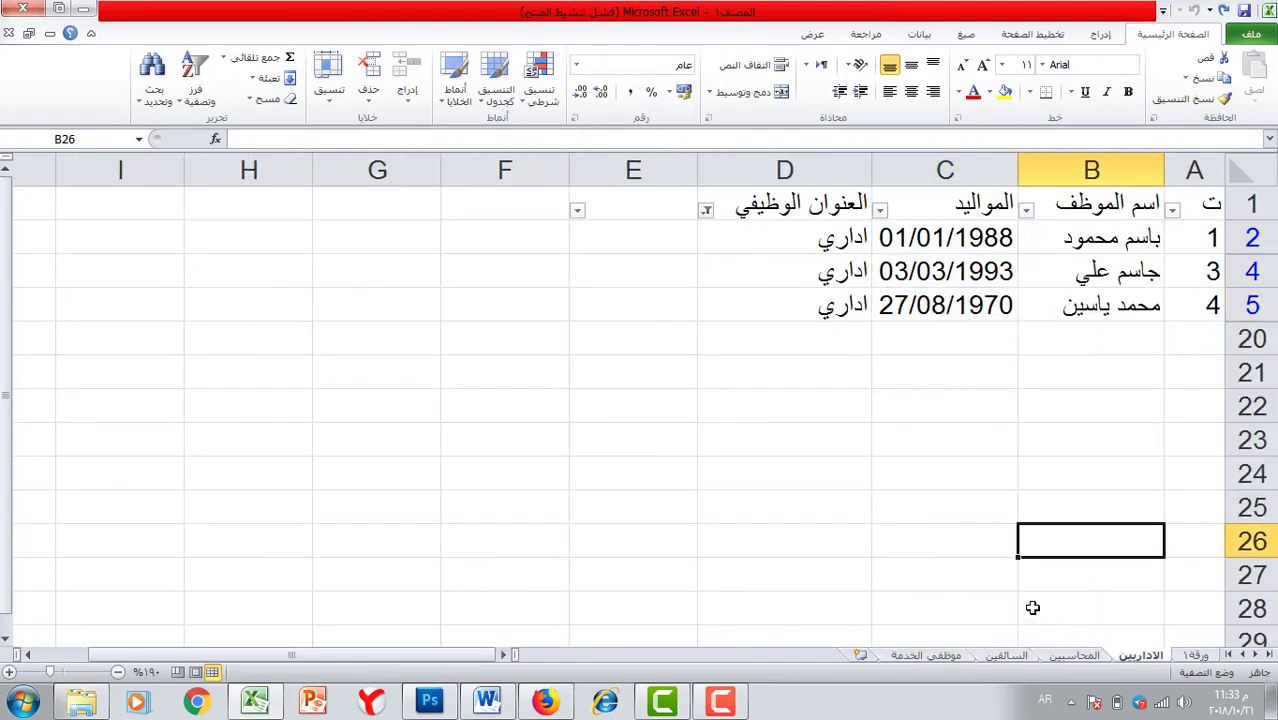